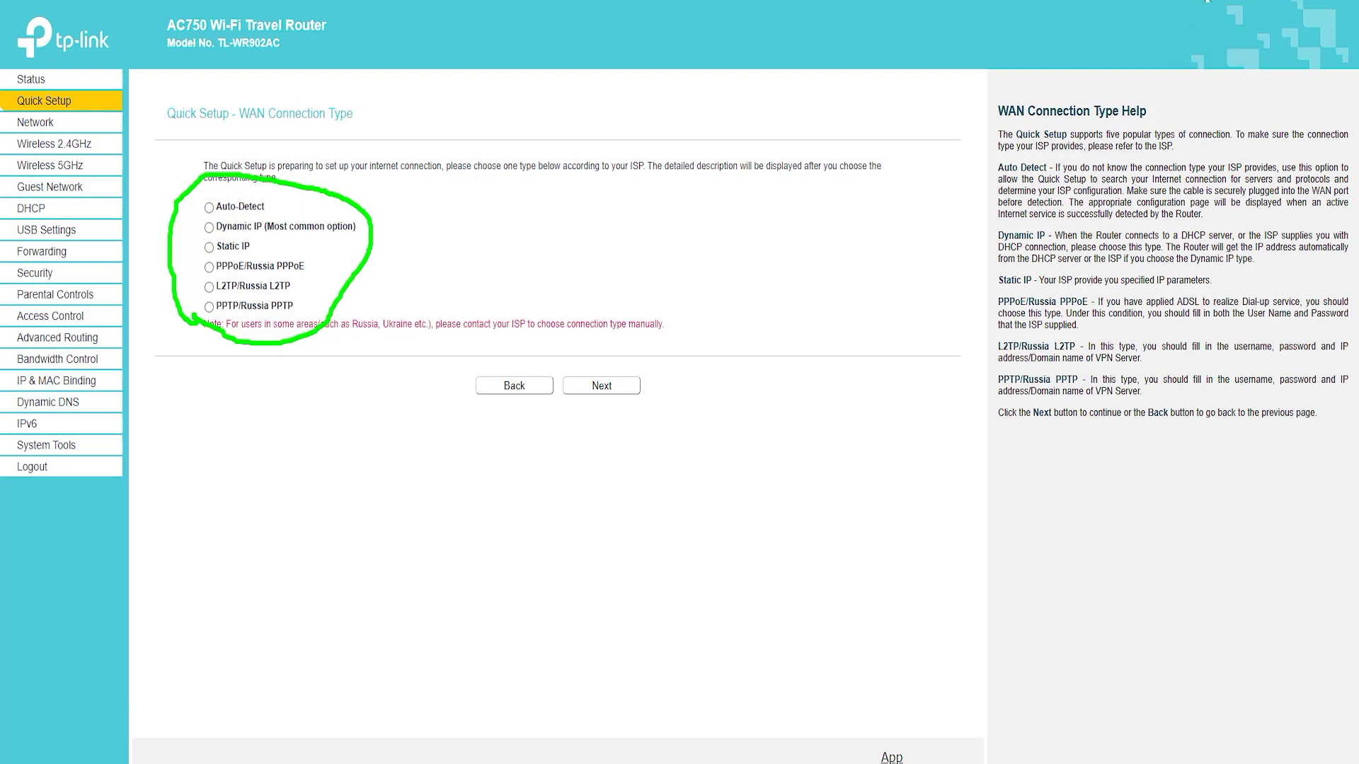
Select Auto-Detect as the WAN connection type in Quick Setup and proceed with the detection.
left_click(599, 391)
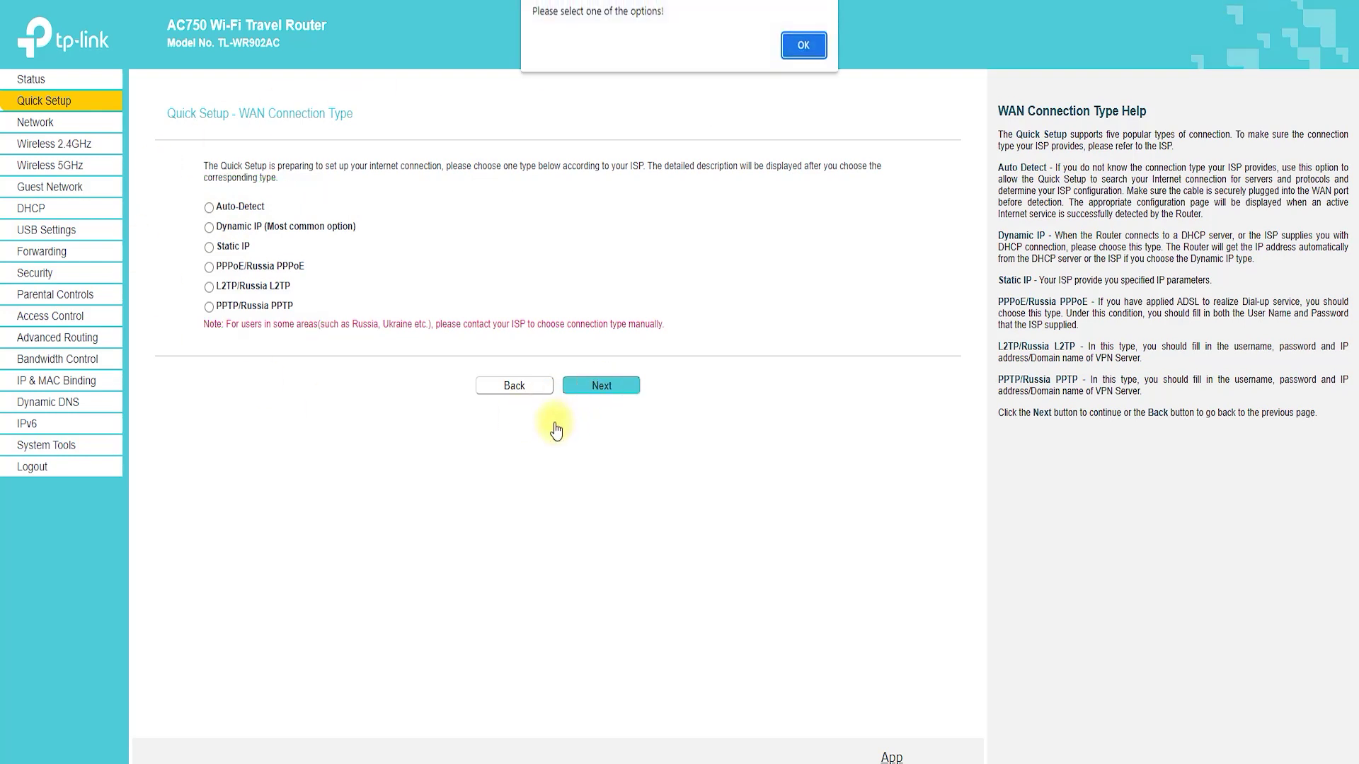
left_click(803, 42)
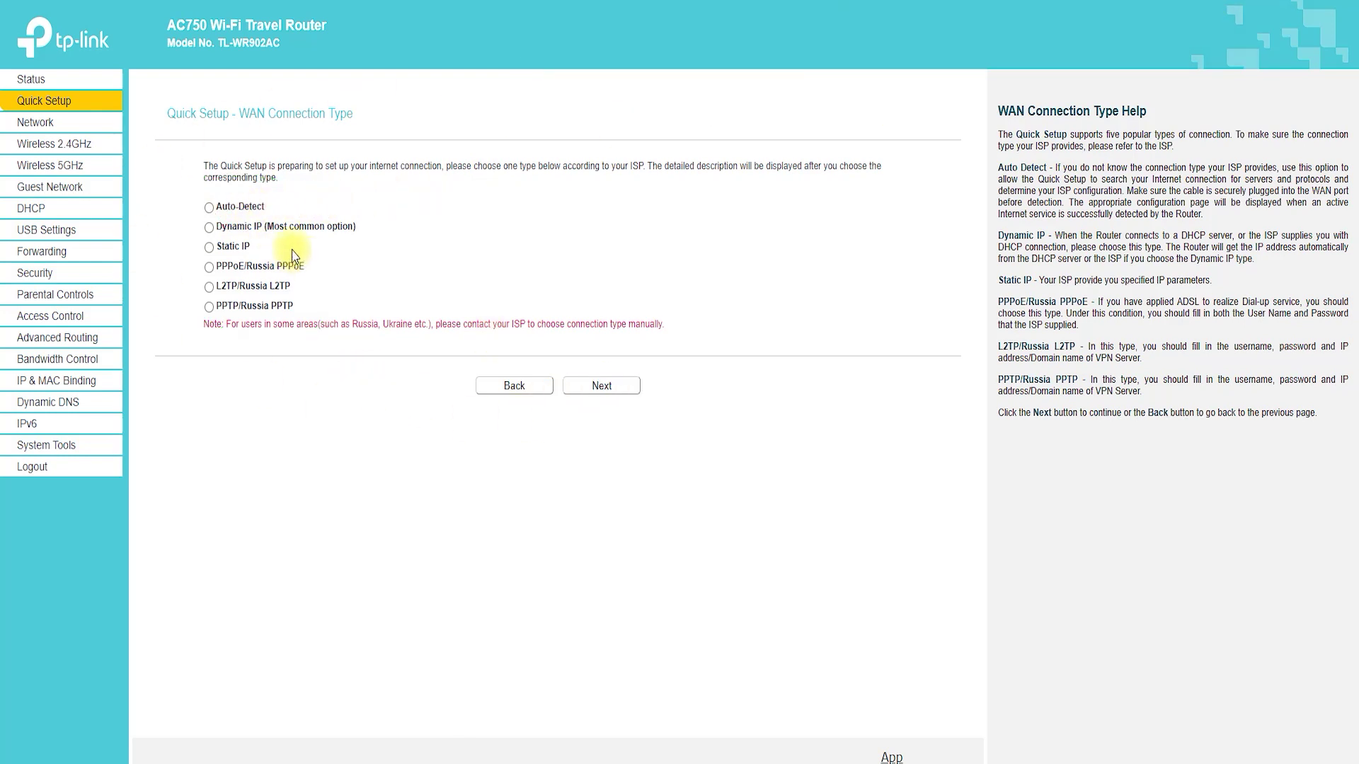
left_click(209, 208)
left_click(621, 406)
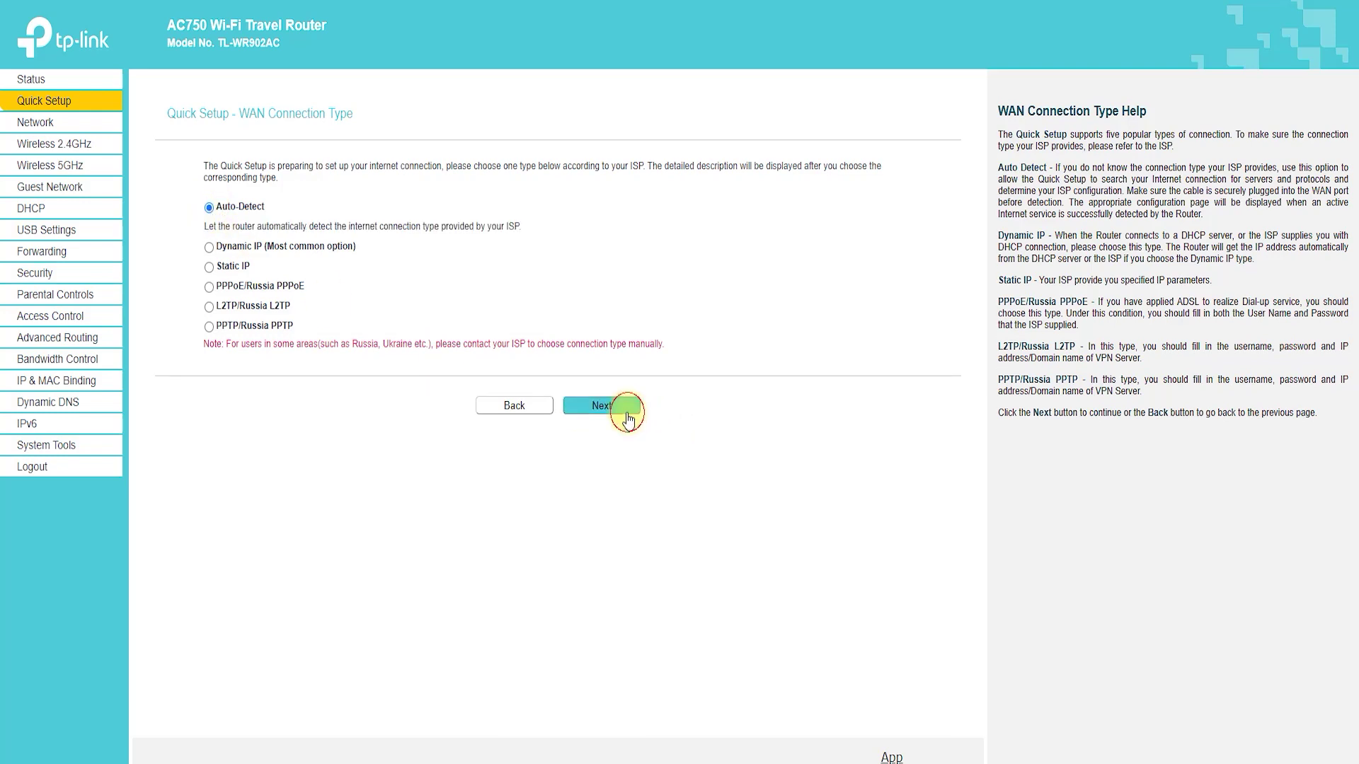
left_click(558, 216)
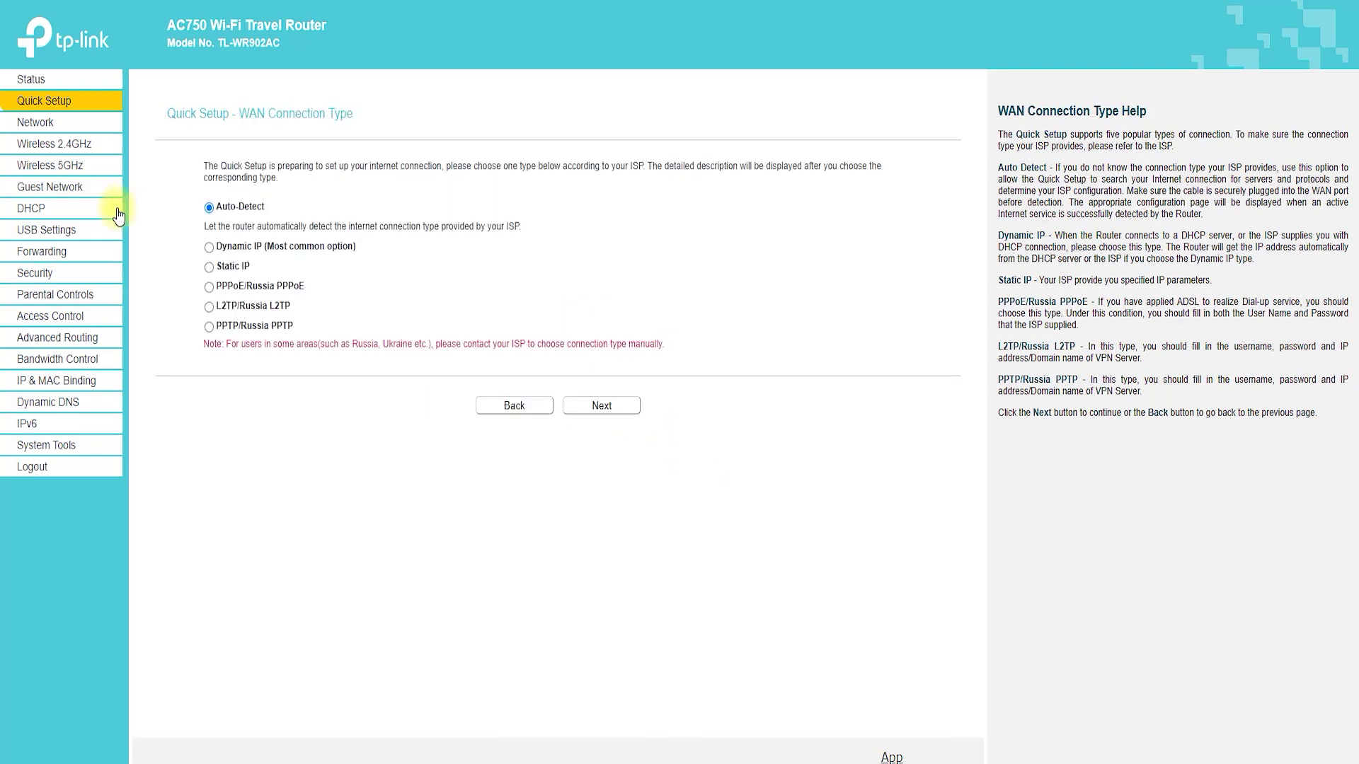
Open the WAN settings in the network section and examine the available connection types.
left_click(43, 126)
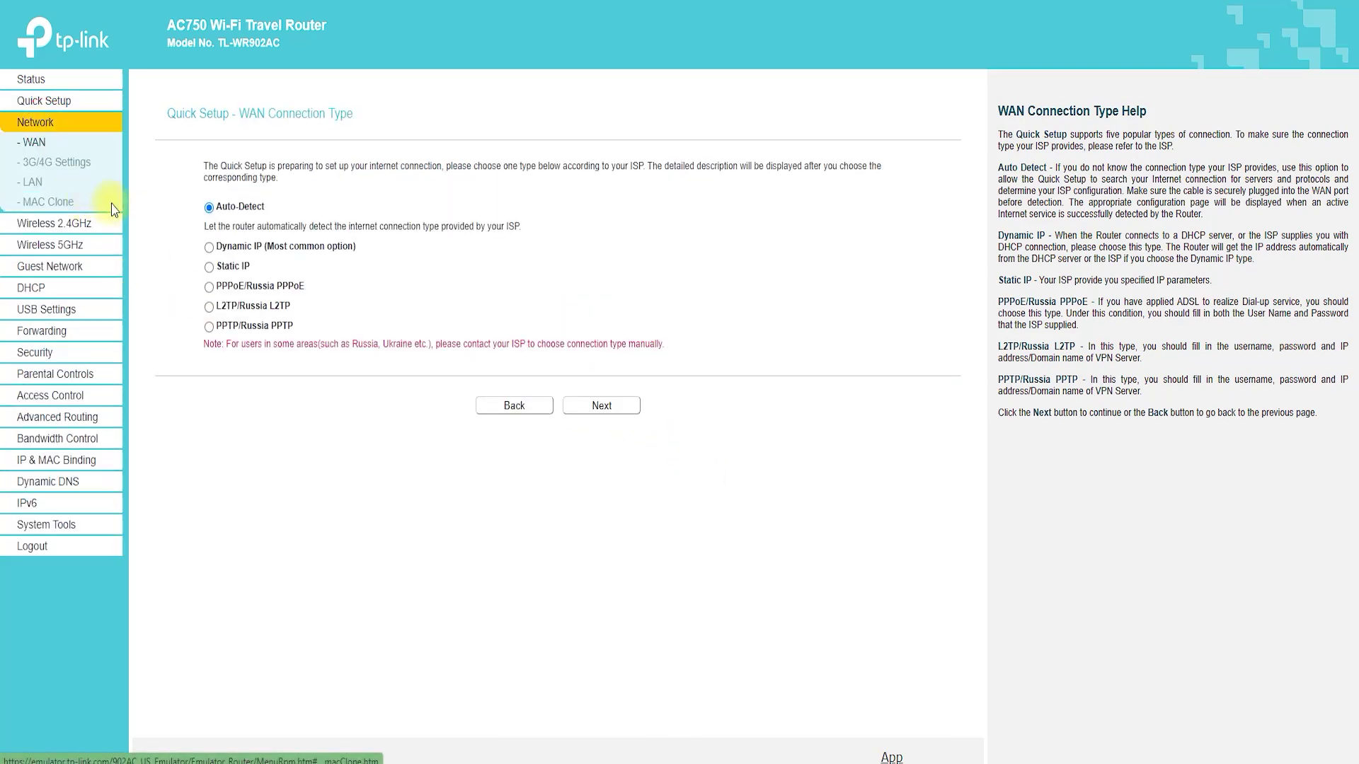
left_click(564, 181)
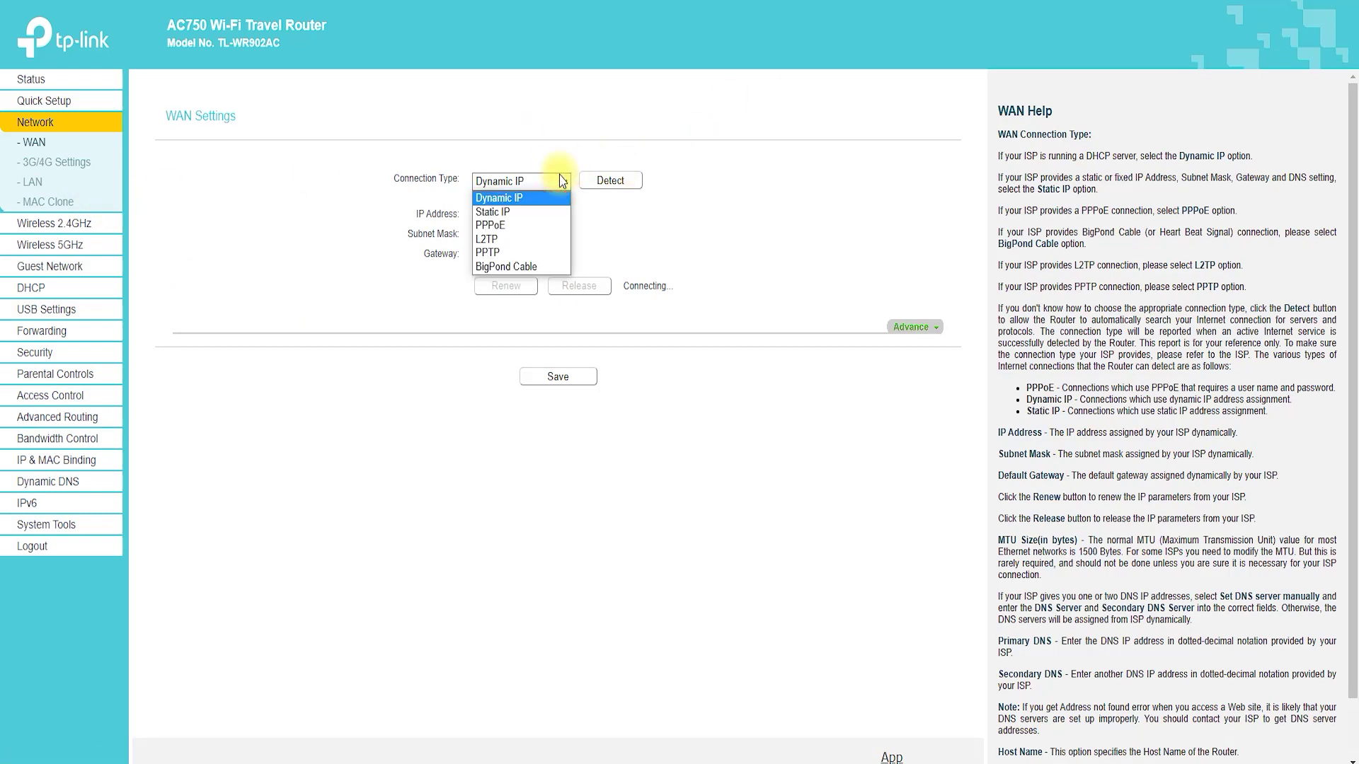
left_click(1210, 2)
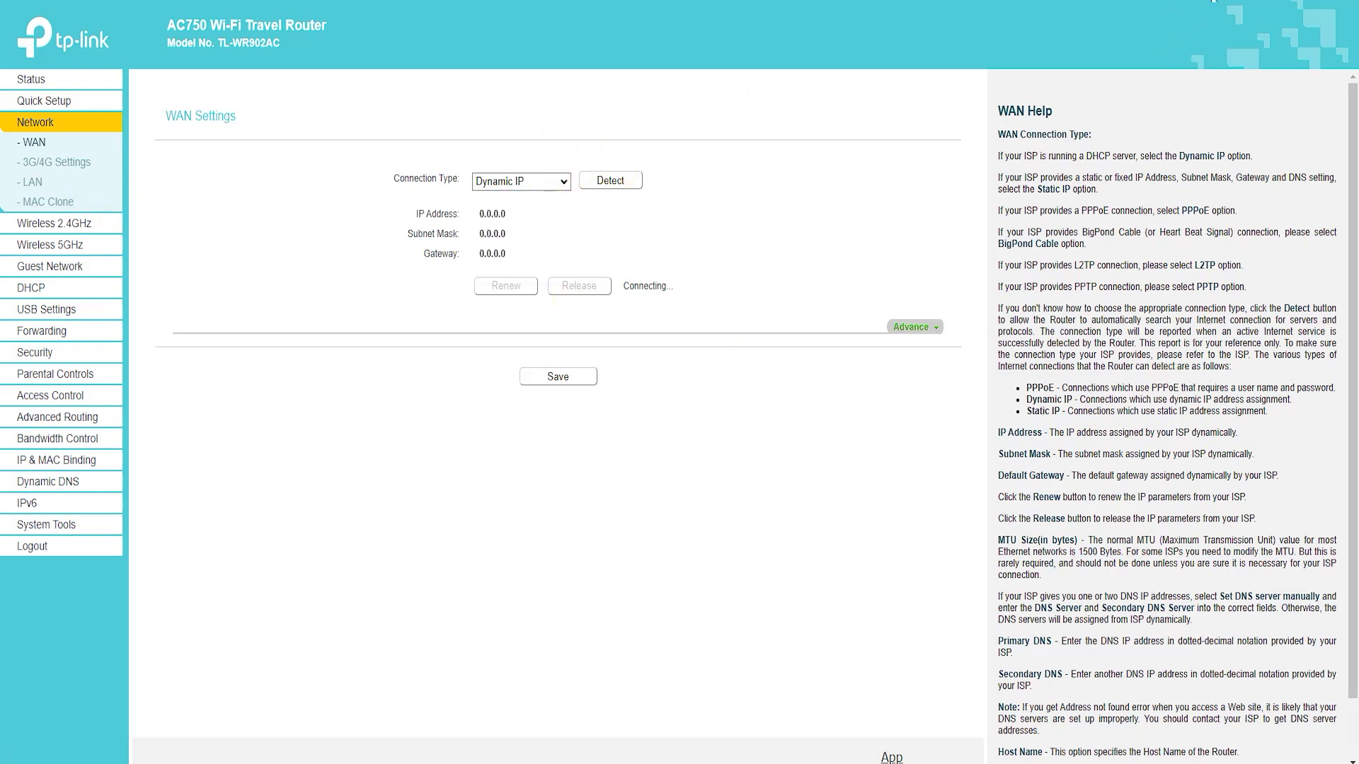
mouse_move(524, 337)
left_mouse_down()
mouse_move(707, 182)
mouse_move(403, 304)
mouse_move(641, 319)
left_mouse_up()
left_click(1206, 3)
Switch the WAN connection type to Static IP and on to PPPoE to view the fields for each.
left_click(547, 182)
left_click(540, 212)
left_click(541, 185)
left_click(542, 189)
left_click(531, 182)
left_click(530, 225)
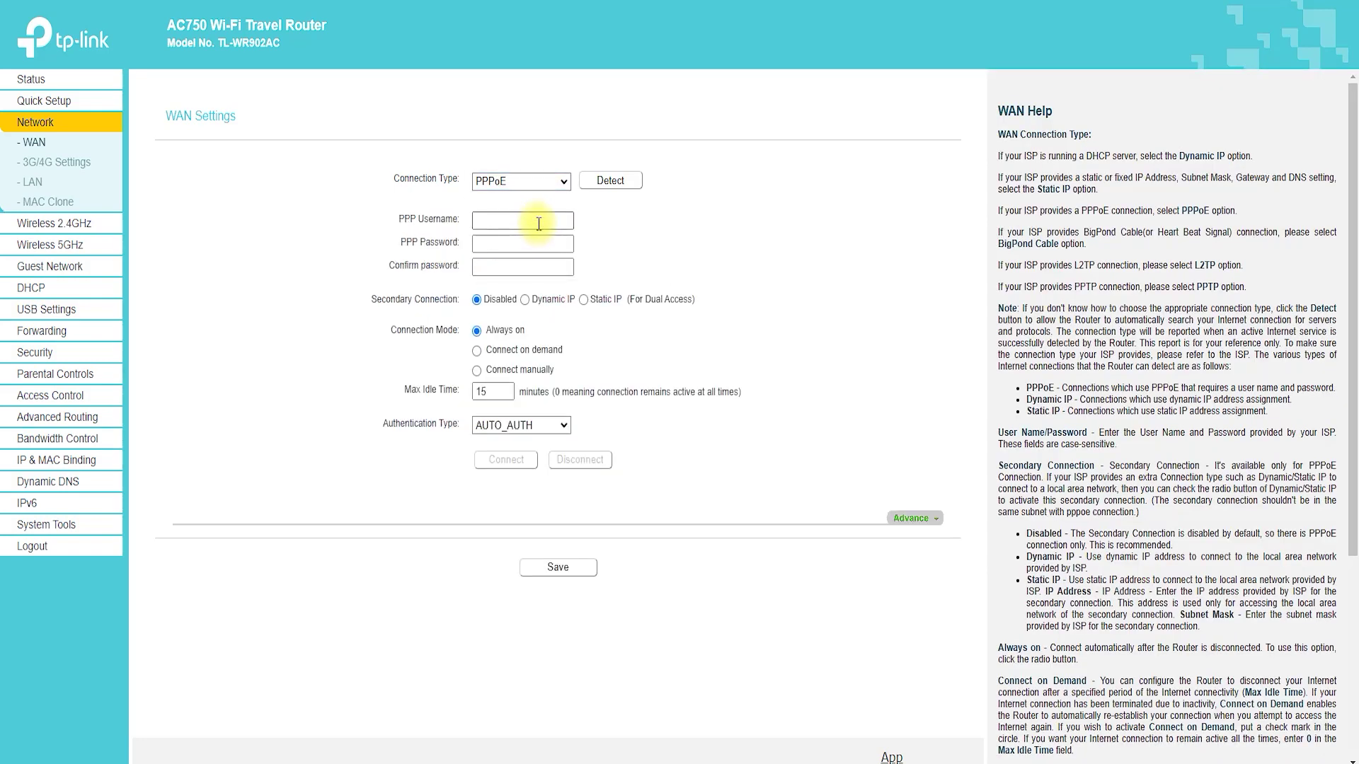
Open the 3G/4G settings and examine the backup internet access options.
left_click(41, 163)
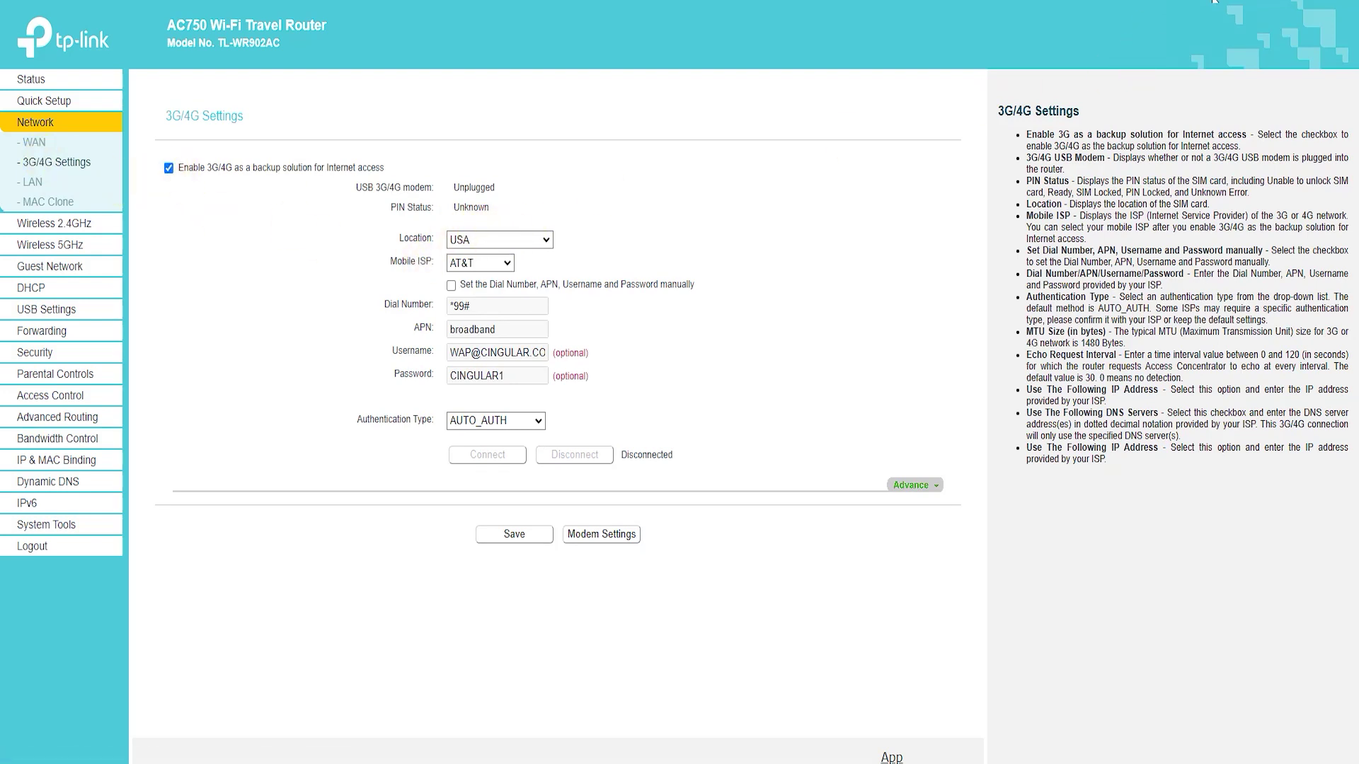
mouse_move(165, 136)
left_mouse_down()
mouse_move(222, 104)
mouse_move(181, 143)
left_mouse_up()
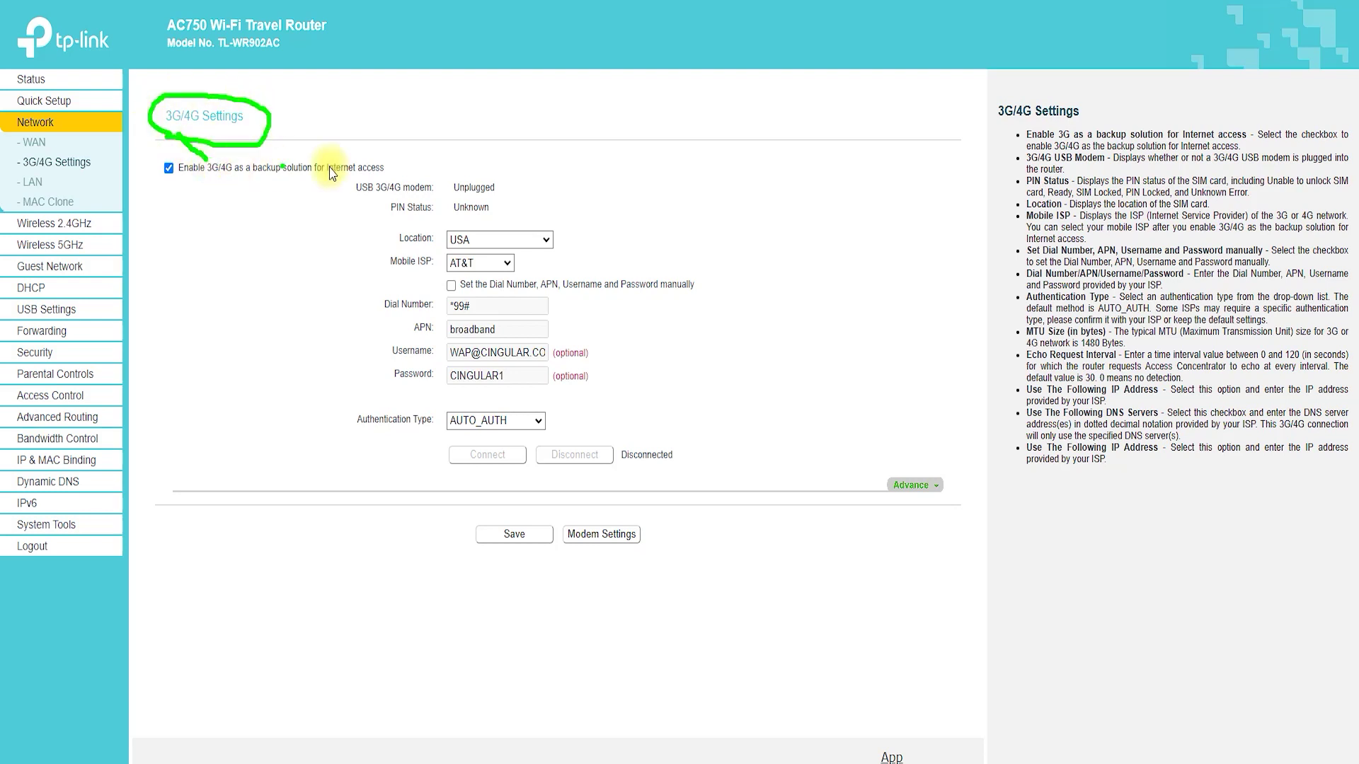
mouse_move(347, 147)
left_mouse_down()
mouse_move(555, 158)
mouse_move(542, 207)
mouse_move(611, 221)
left_mouse_up()
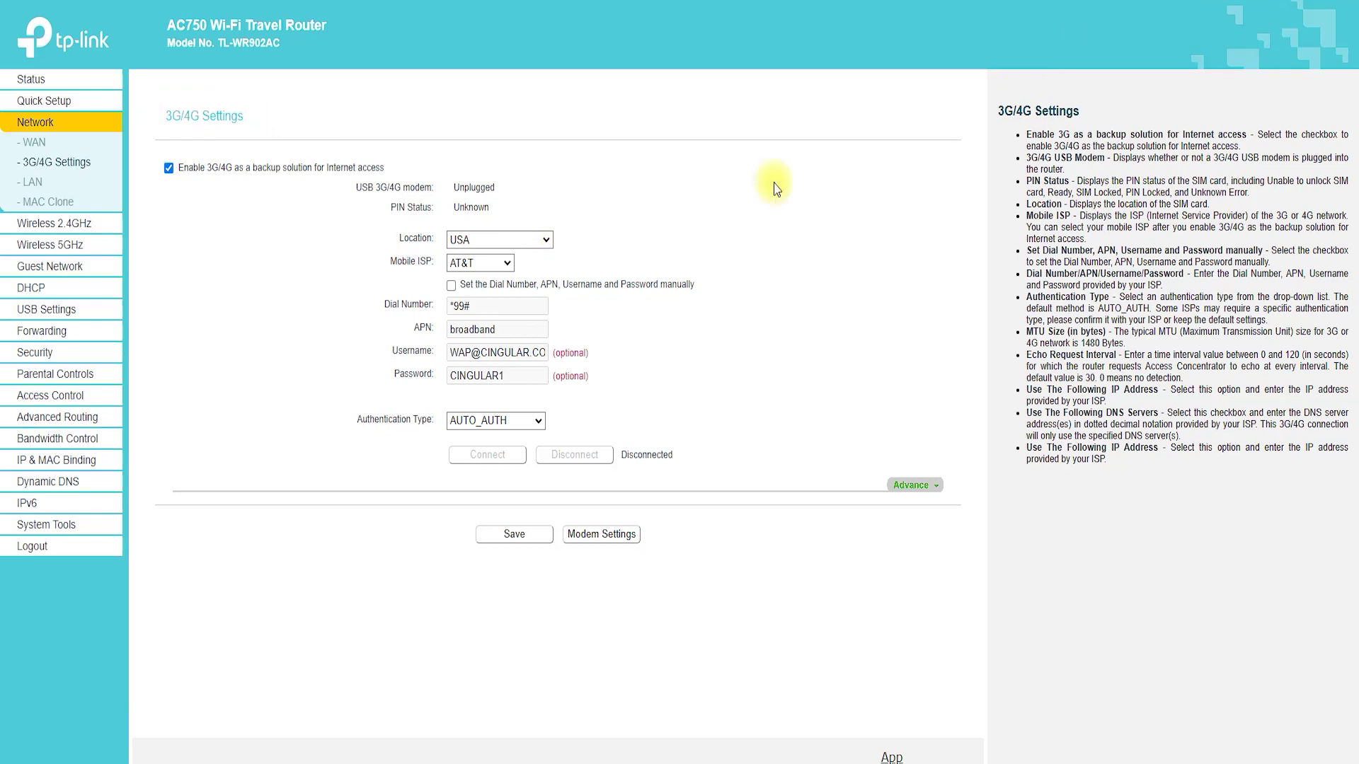
Set the location for the 3G/4G connection to India.
left_click(531, 240)
left_click_drag(546, 463, 545, 268)
scroll(492, 444, "down", 10)
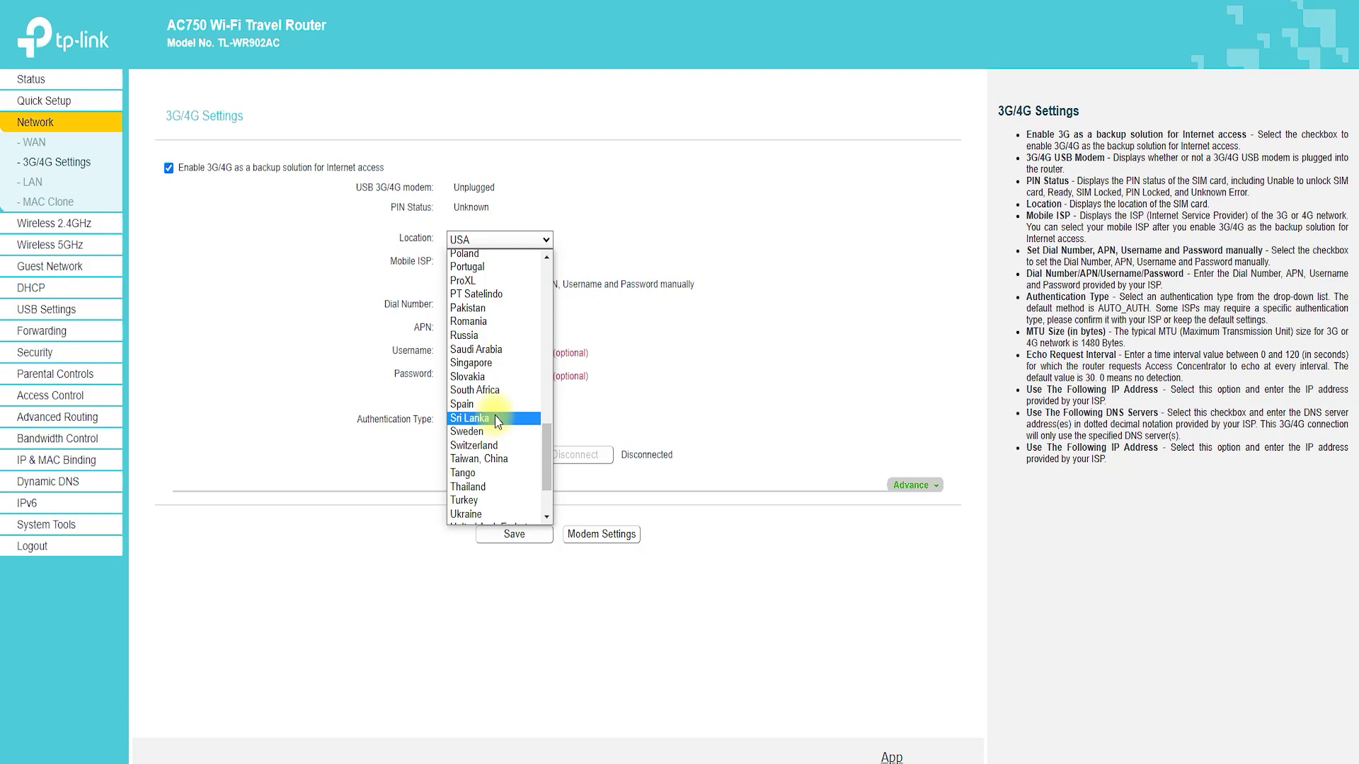
scroll(497, 424, "up", 6)
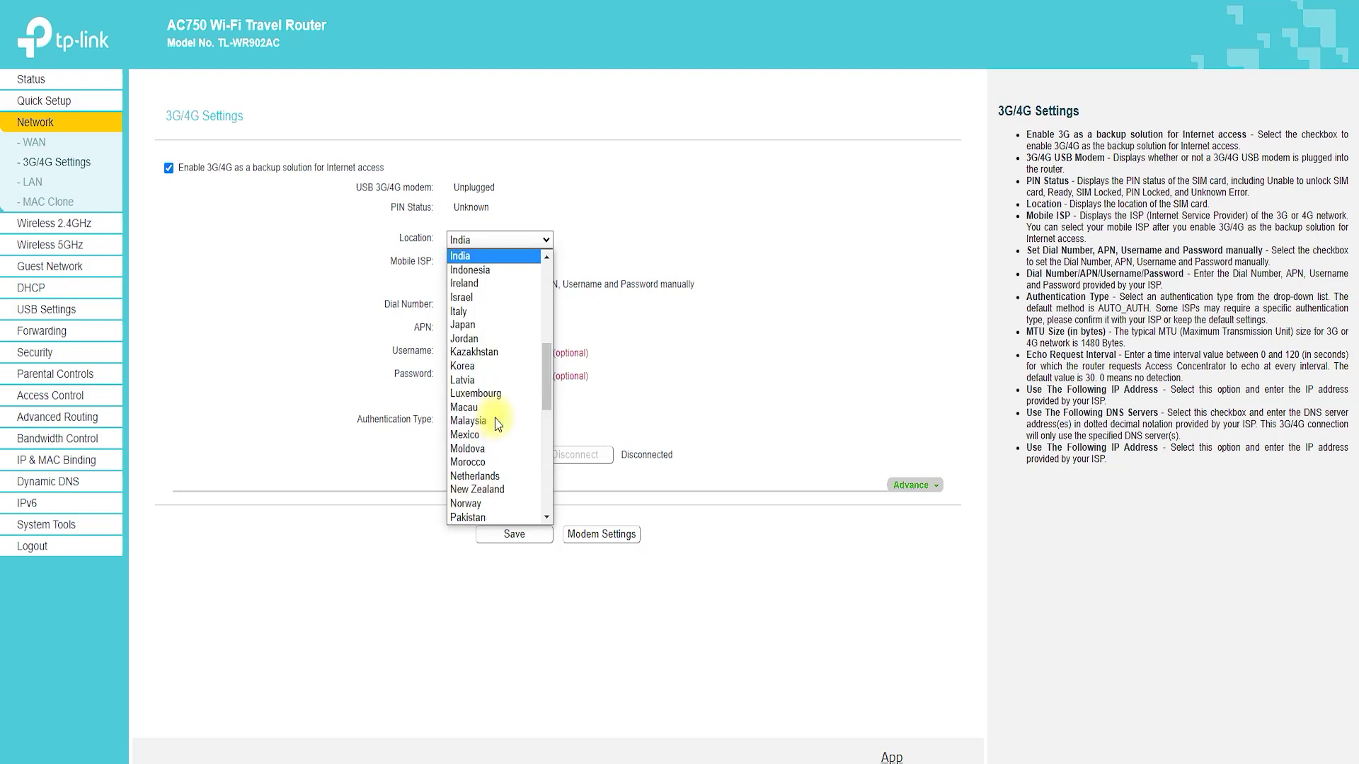
left_click(496, 267)
Look through the mobile ISPs for India and toggle manual entry of the dial number, APN, username and password on and off.
left_click(510, 265)
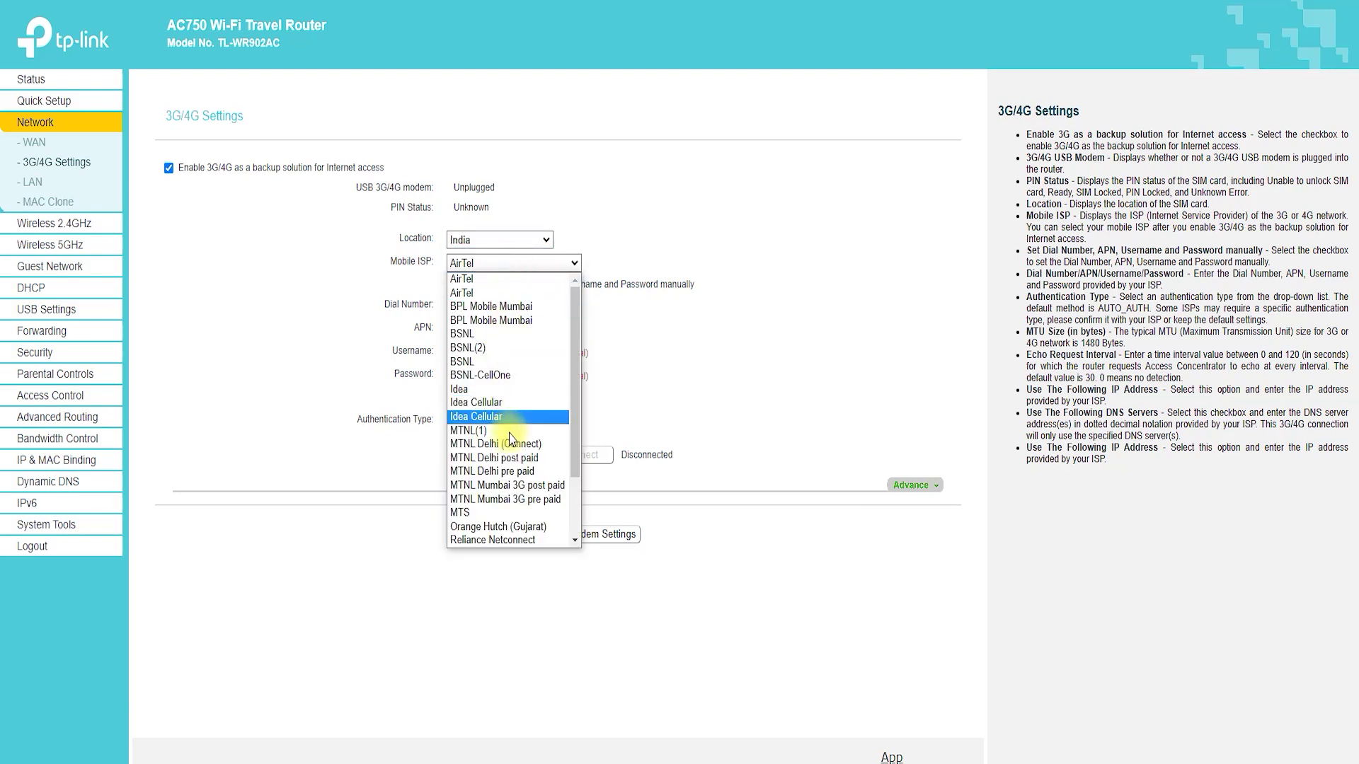
scroll(513, 485, "down", 2)
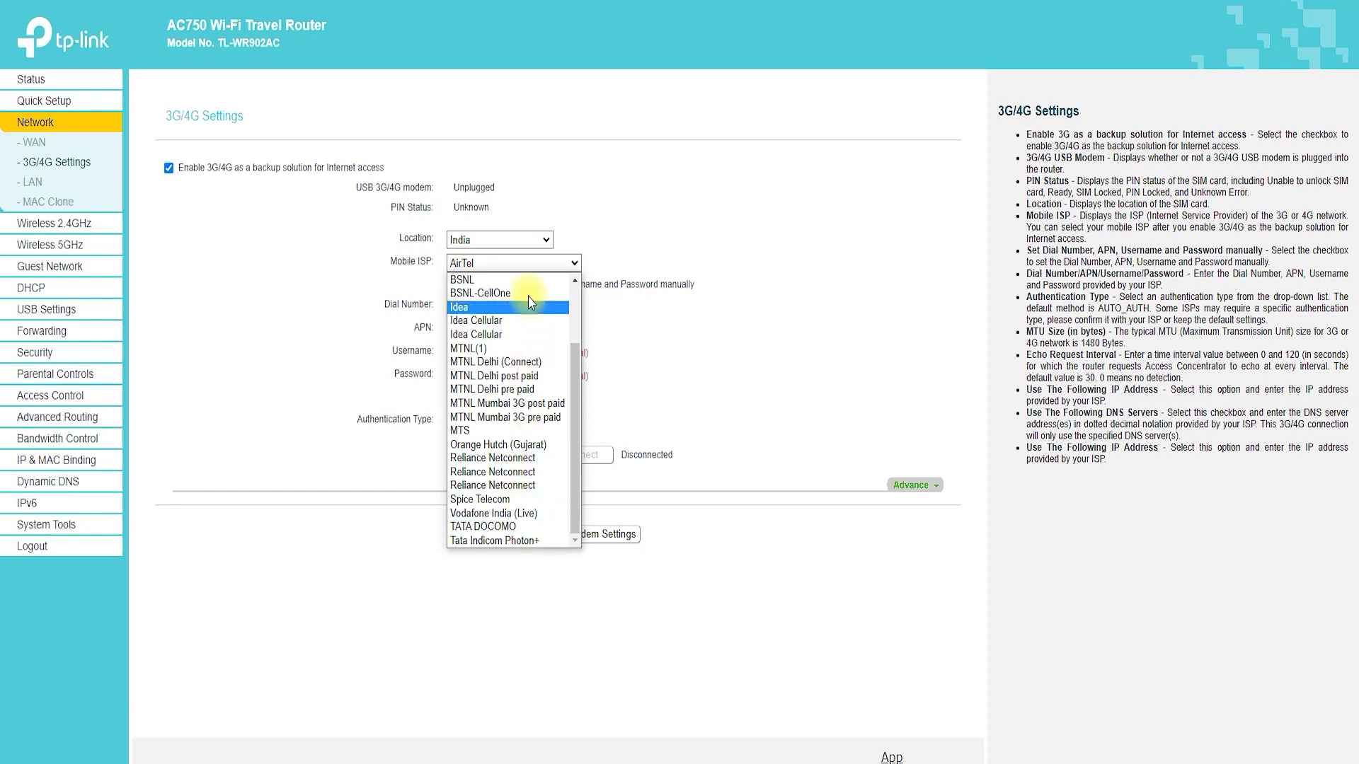
left_click(798, 348)
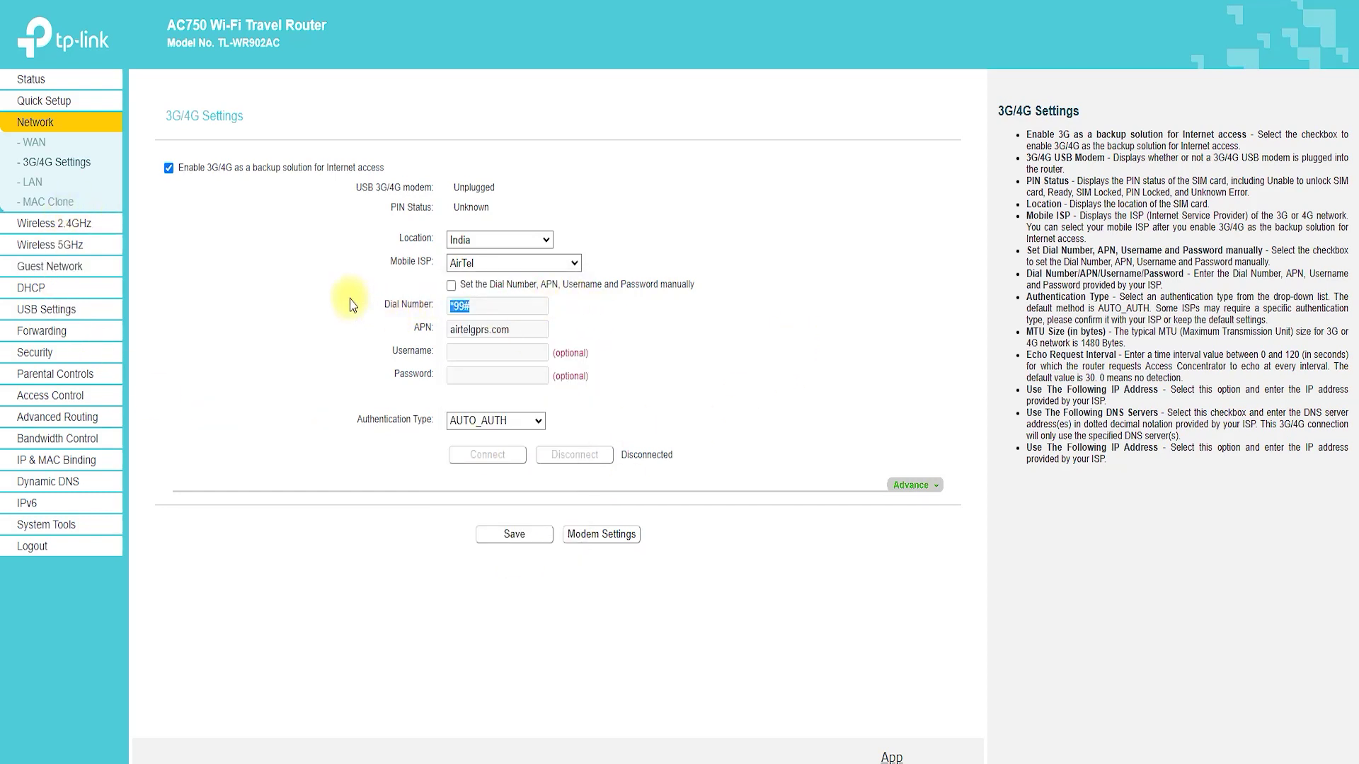
left_click(452, 286)
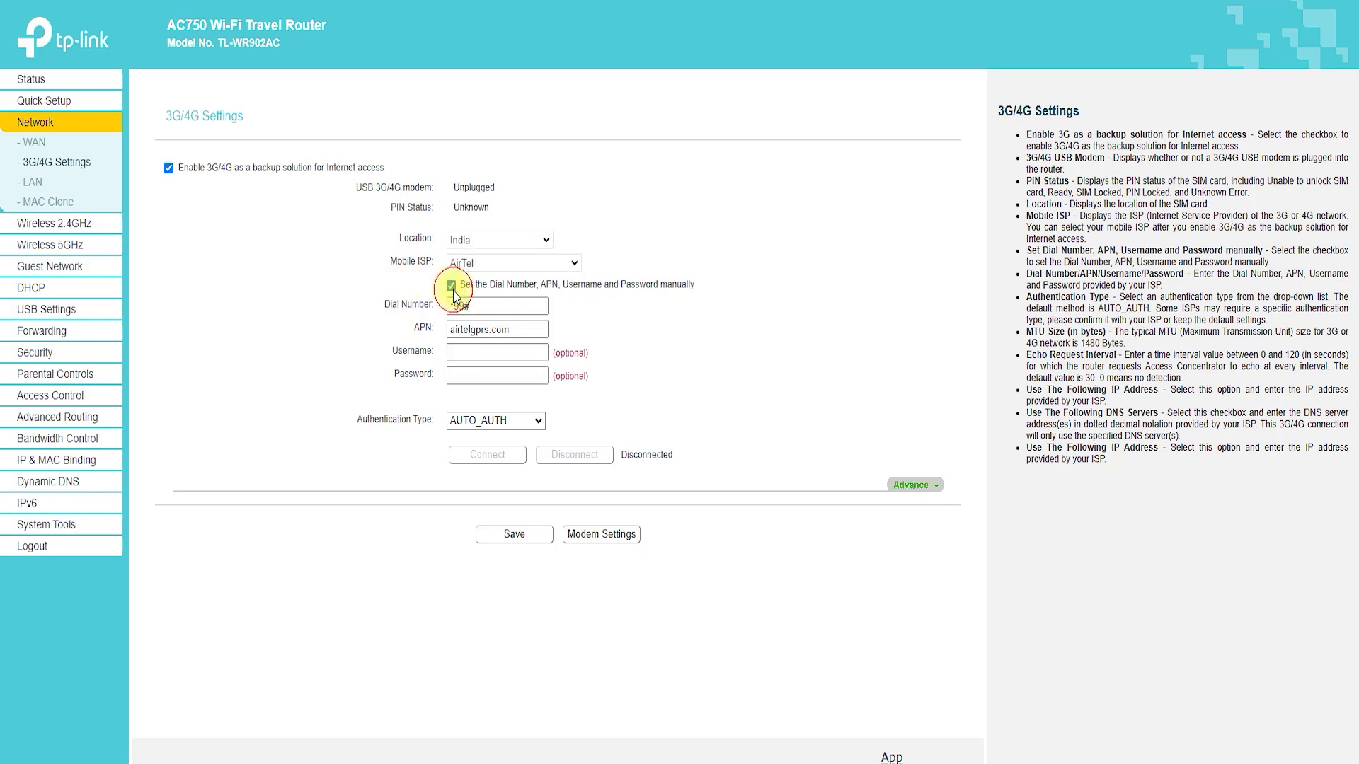
left_click(451, 287)
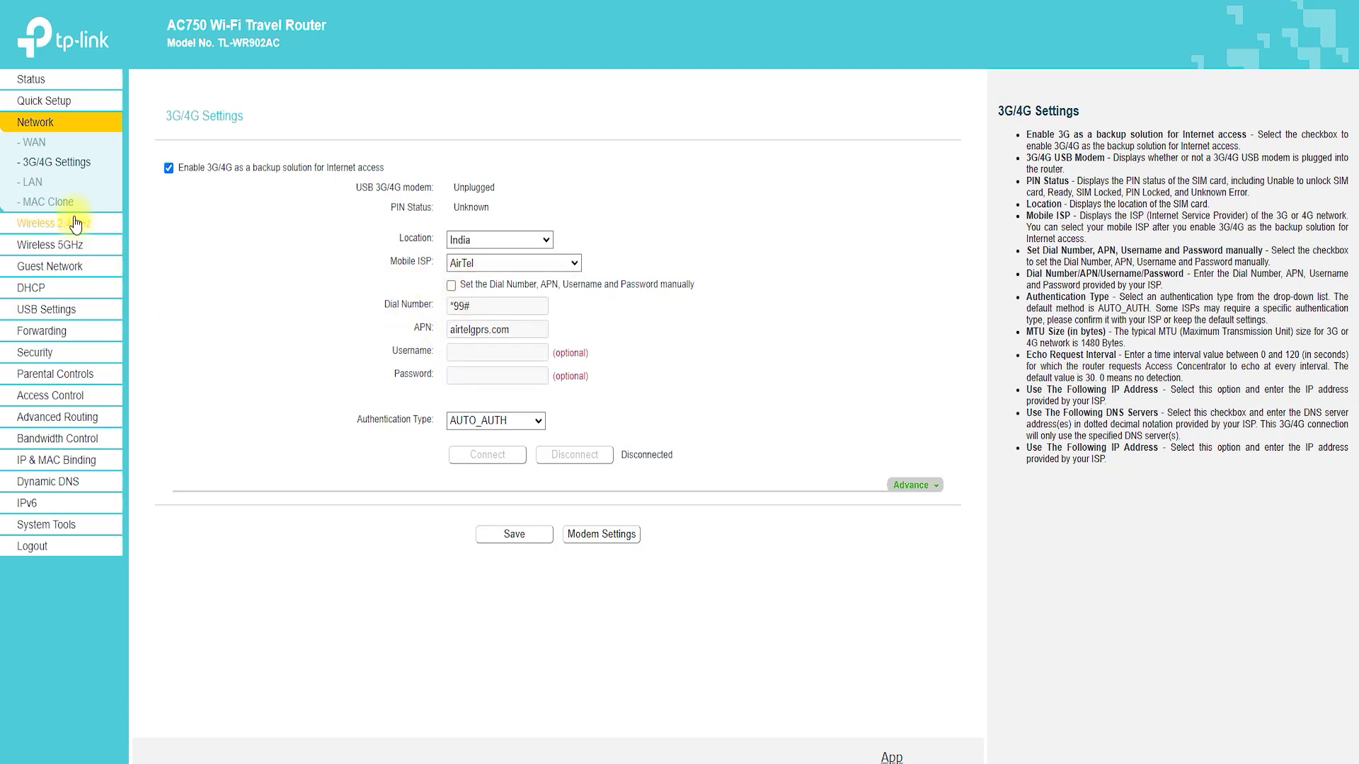
View the LAN settings and the MAC Clone page to examine their address fields.
left_click(33, 182)
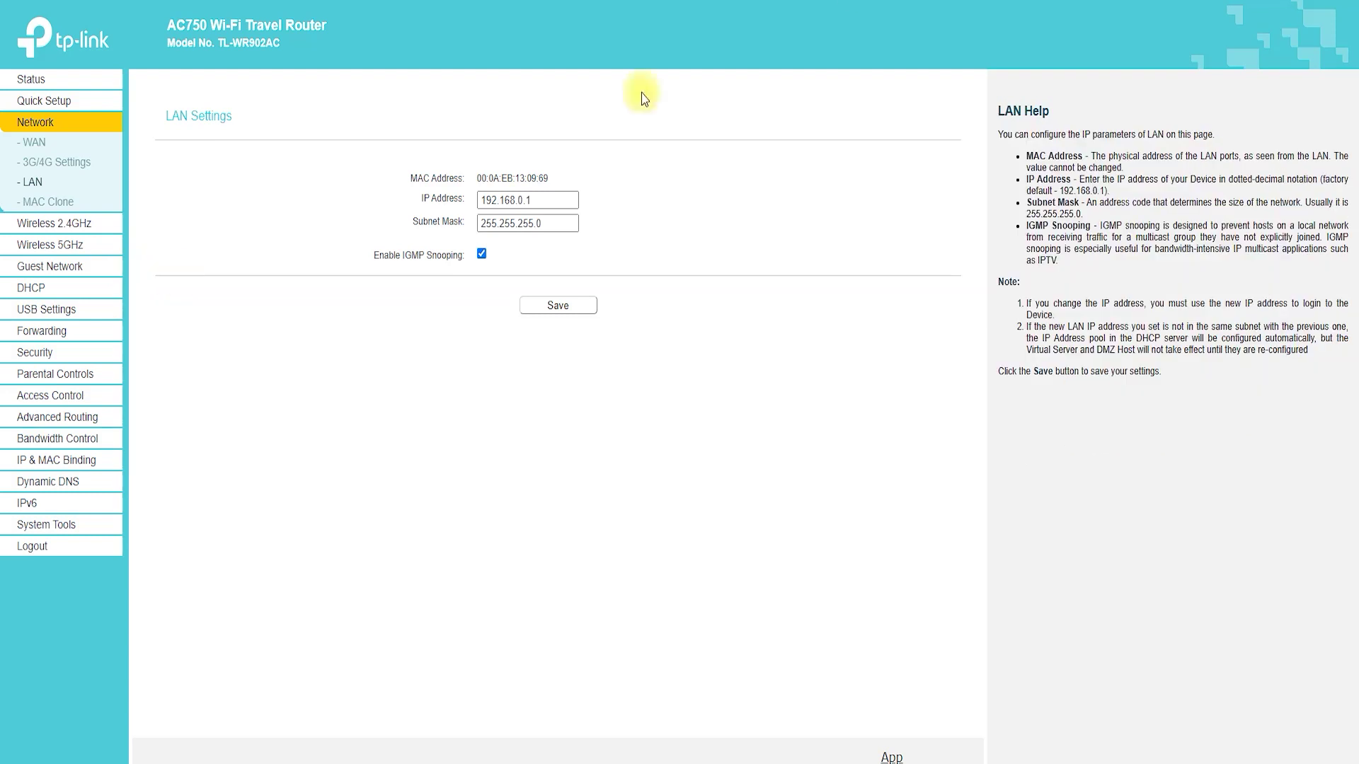
mouse_move(176, 143)
left_mouse_down()
mouse_move(291, 122)
mouse_move(212, 132)
left_mouse_up()
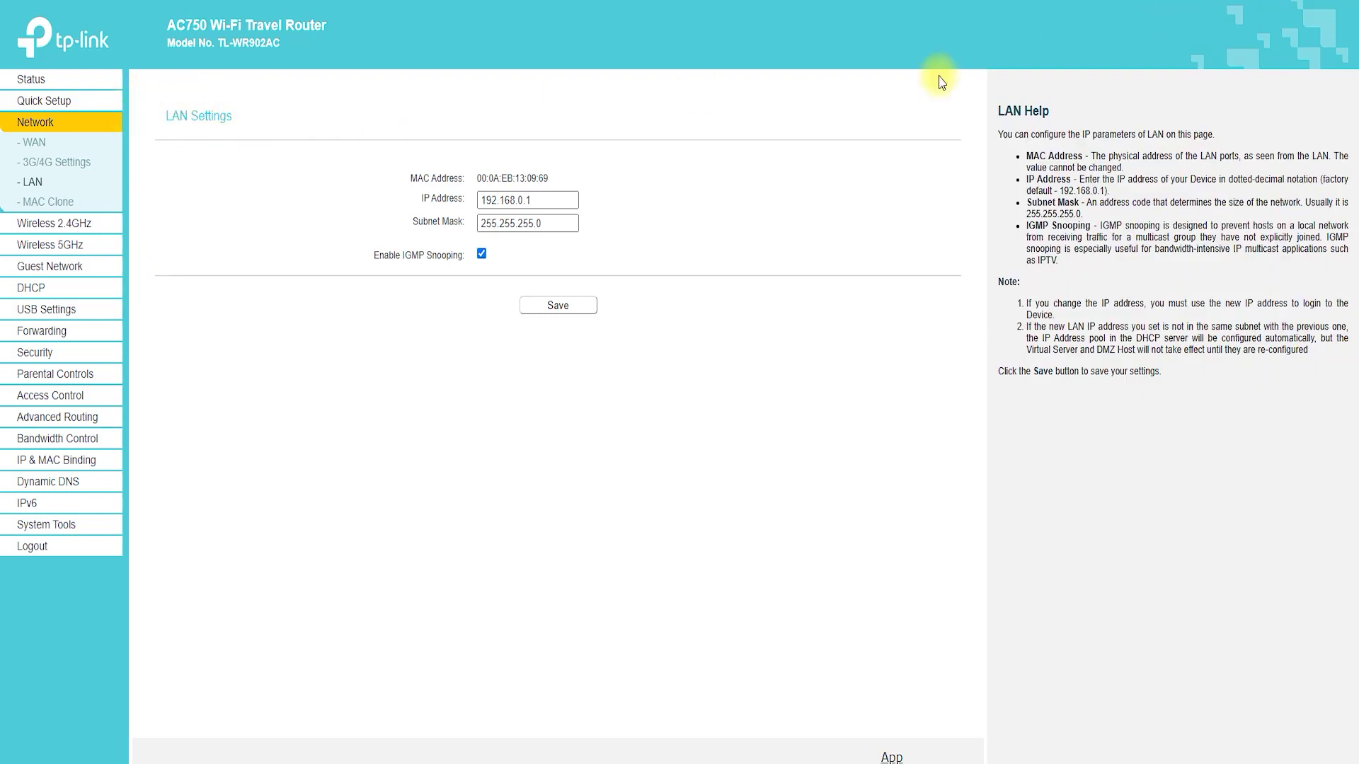
left_click(57, 207)
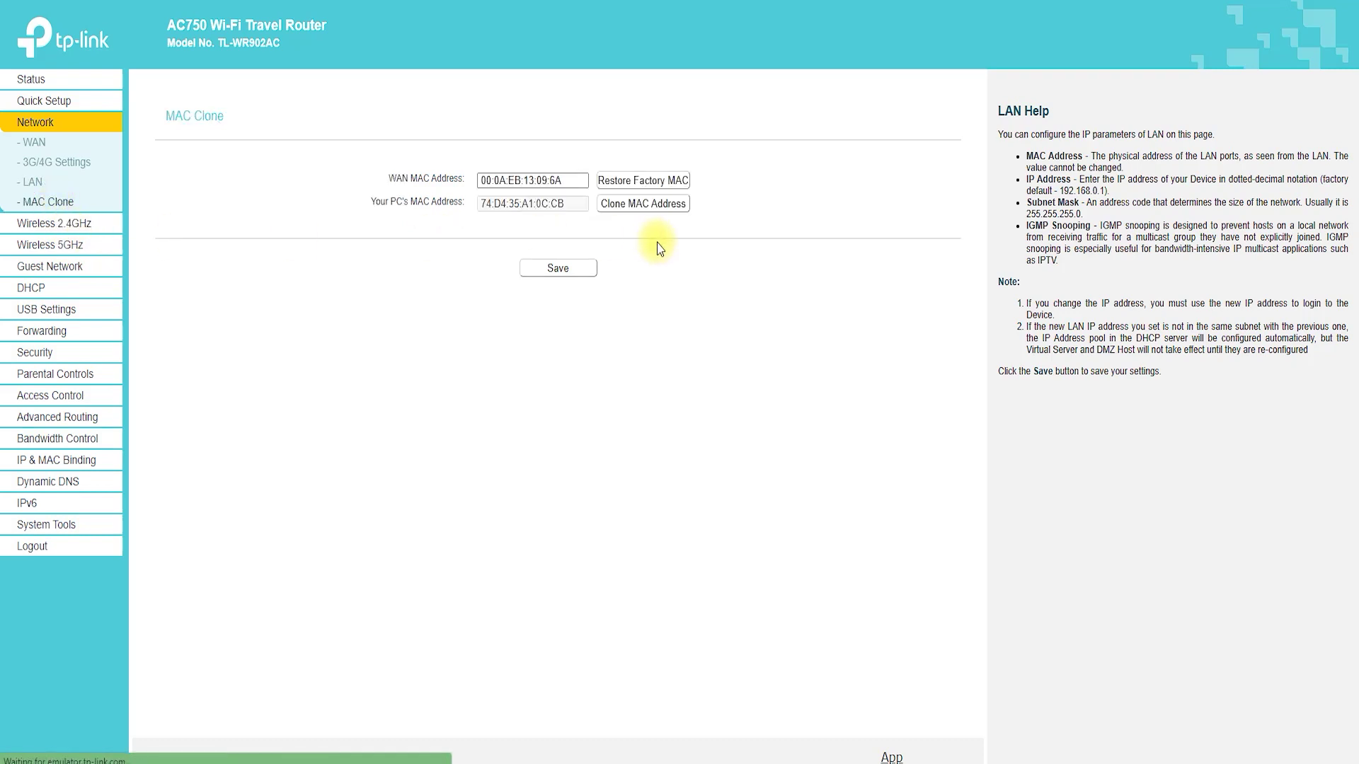
mouse_move(188, 137)
left_mouse_down()
mouse_move(138, 117)
mouse_move(226, 133)
left_mouse_up()
mouse_move(585, 156)
left_mouse_down()
mouse_move(318, 197)
mouse_move(719, 158)
mouse_move(510, 160)
left_mouse_up()
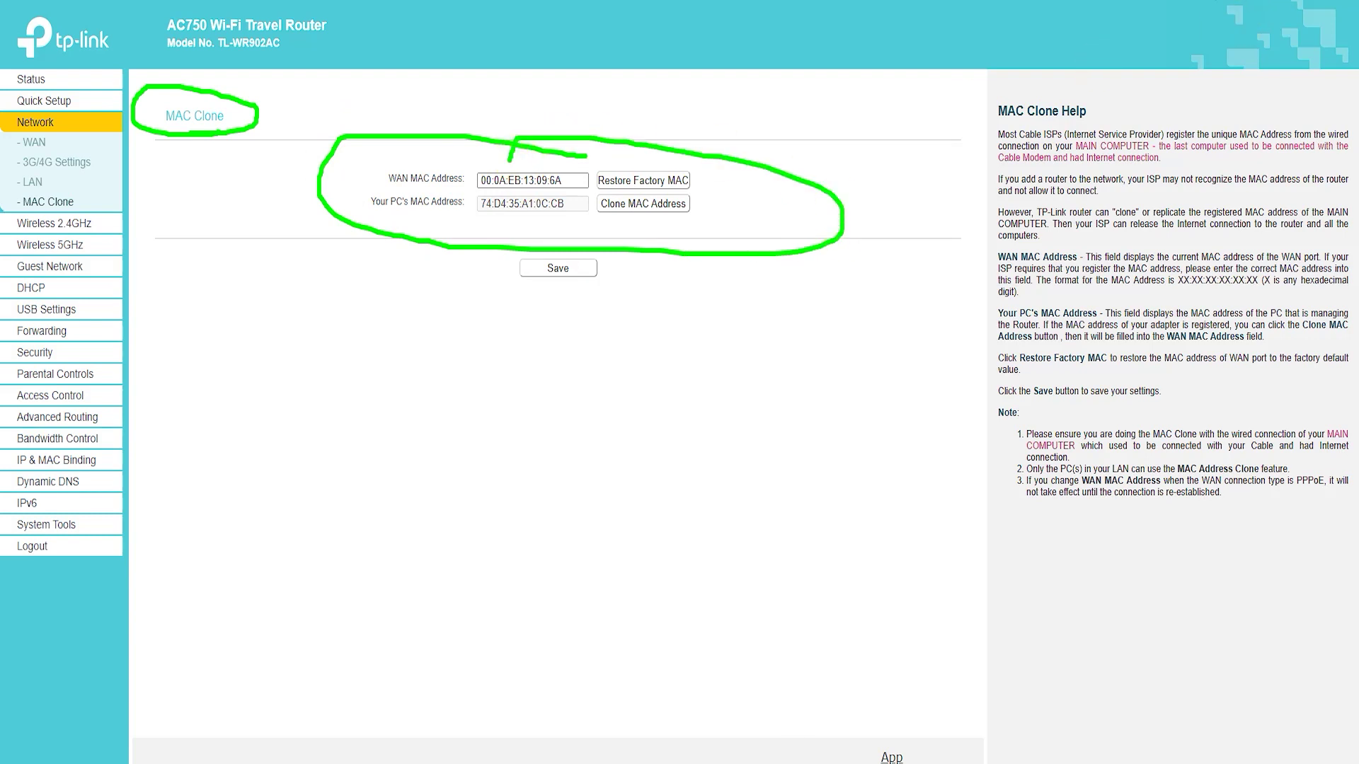
Open the basic settings of the 2.4 GHz wireless network and examine the network name, mode and channel options.
left_click(82, 222)
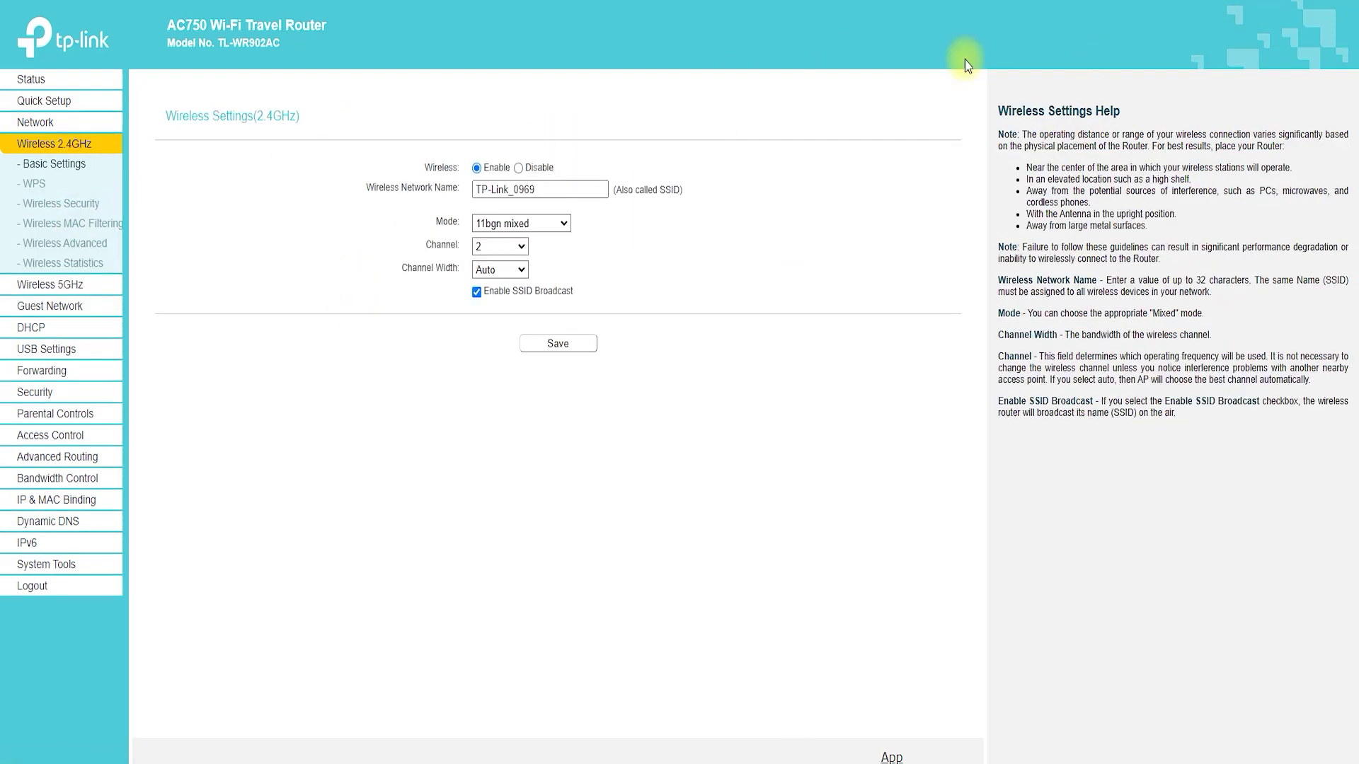
mouse_move(183, 133)
left_mouse_down()
mouse_move(294, 142)
mouse_move(200, 82)
mouse_move(212, 129)
left_mouse_up()
mouse_move(580, 151)
left_mouse_down()
mouse_move(323, 212)
mouse_move(685, 215)
mouse_move(496, 149)
left_mouse_up()
left_click_drag(296, 134, 394, 177)
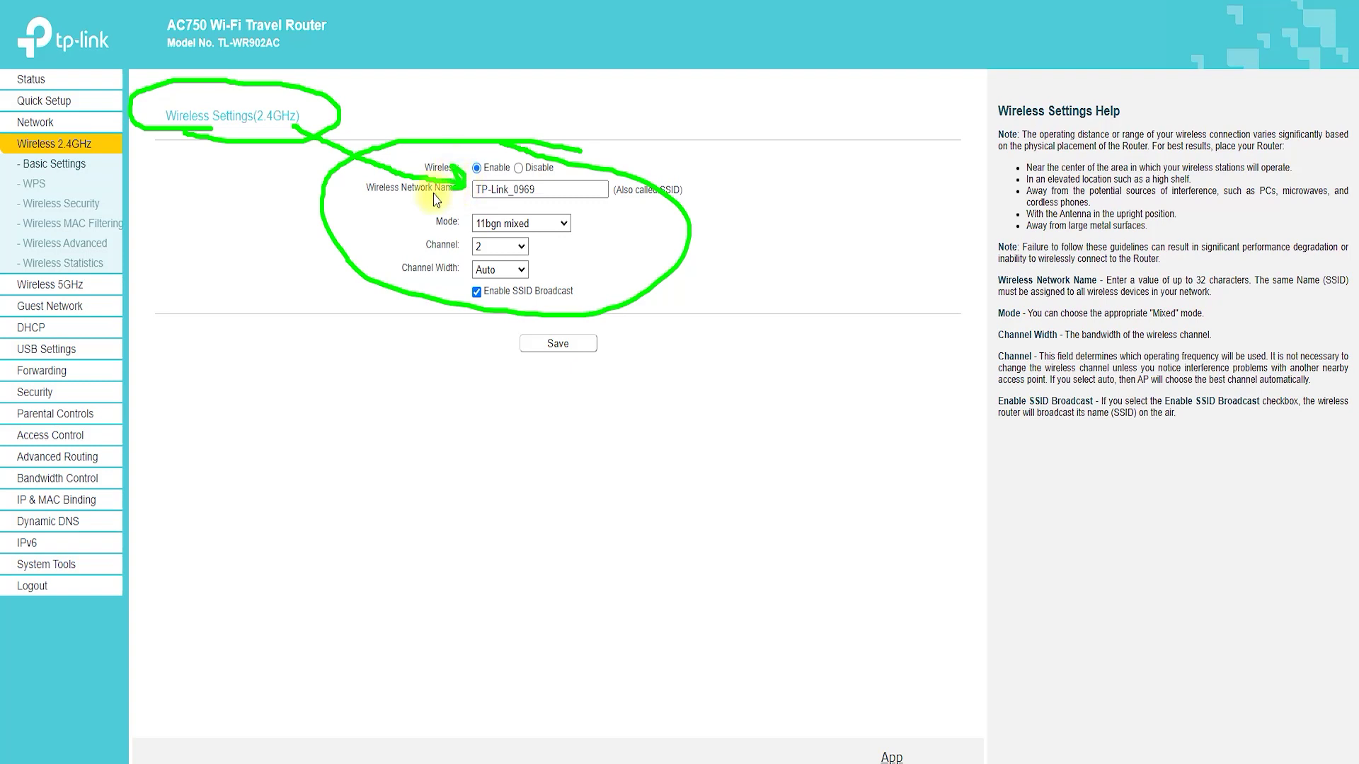
key("Escape")
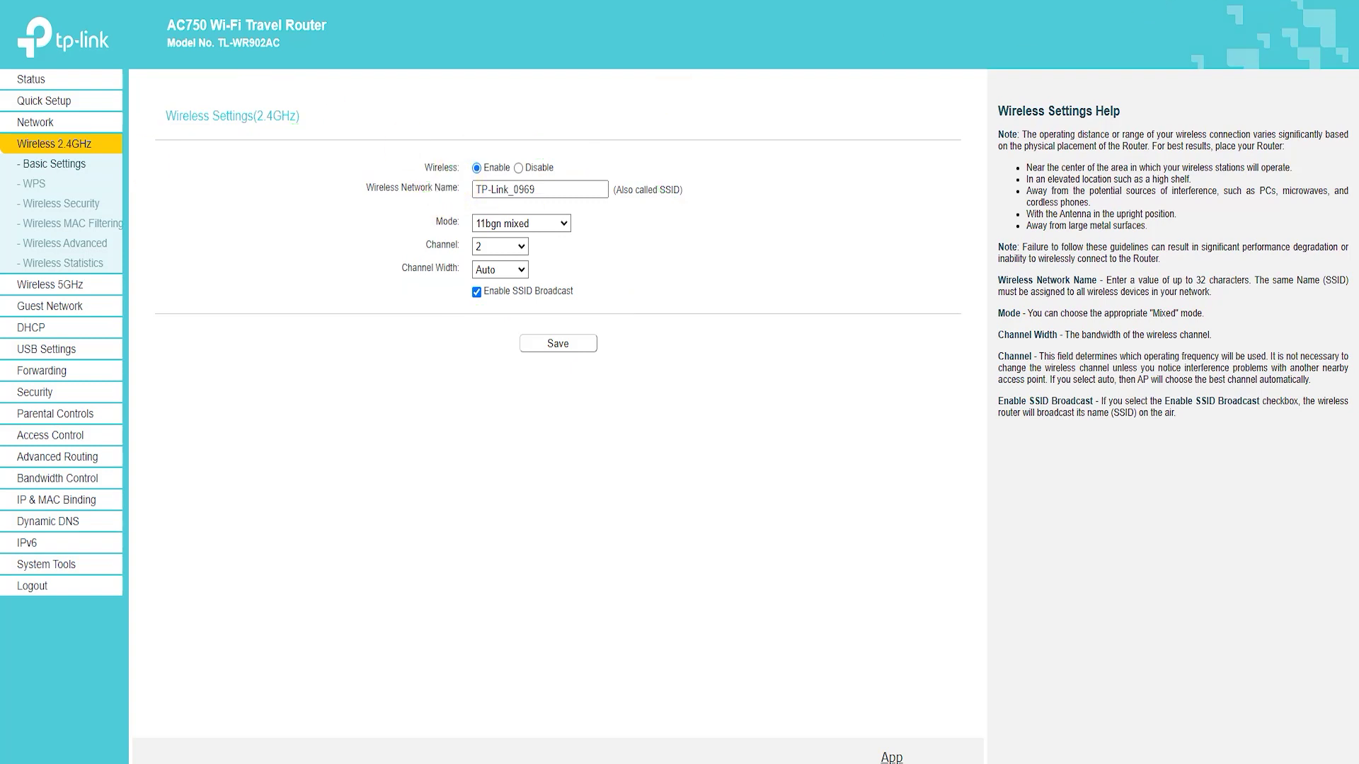
Open the WPS page of the 2.4 GHz network and examine its status and device options.
left_click(37, 185)
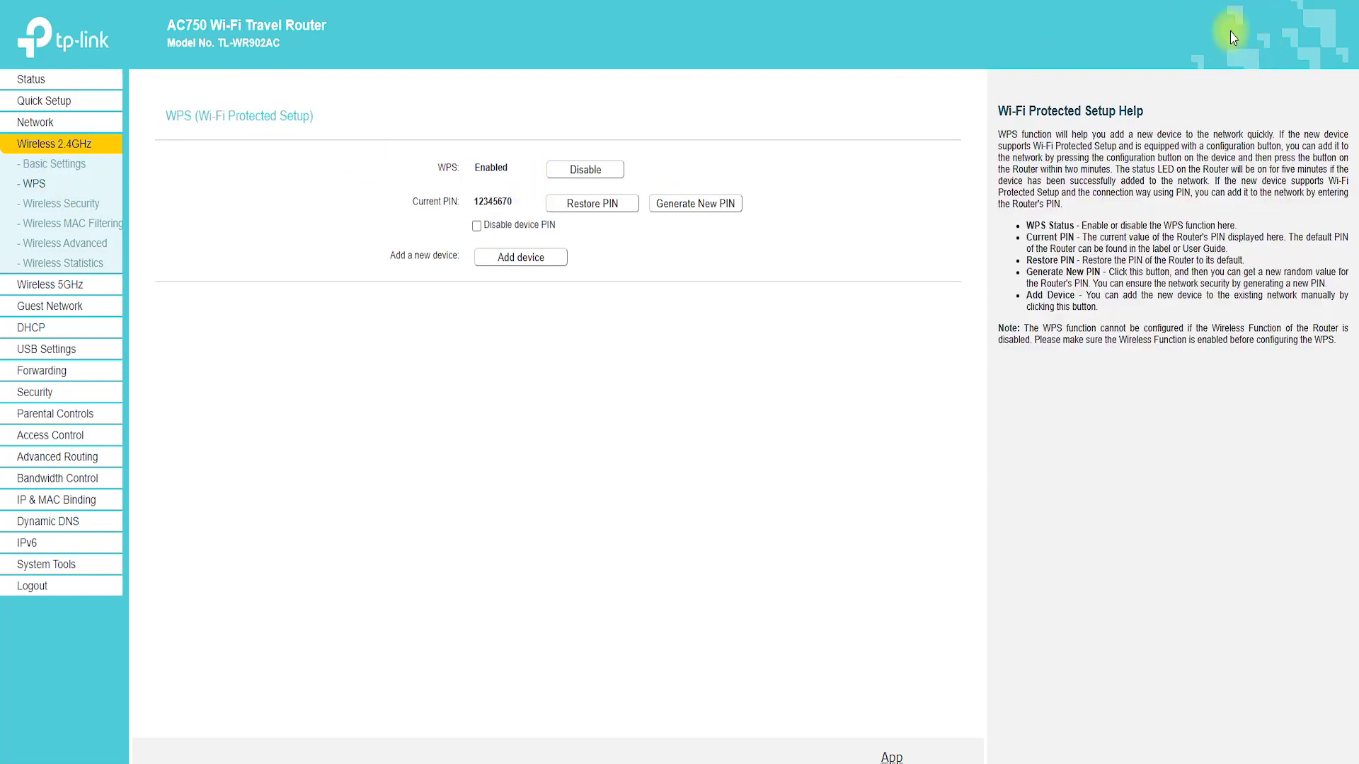
mouse_move(473, 181)
left_mouse_down()
mouse_move(602, 182)
mouse_move(485, 142)
mouse_move(487, 188)
left_mouse_up()
key("Escape")
Open the 2.4 GHz wireless security settings and locate the wireless password field under WPA/WPA2 - Personal.
left_click(61, 203)
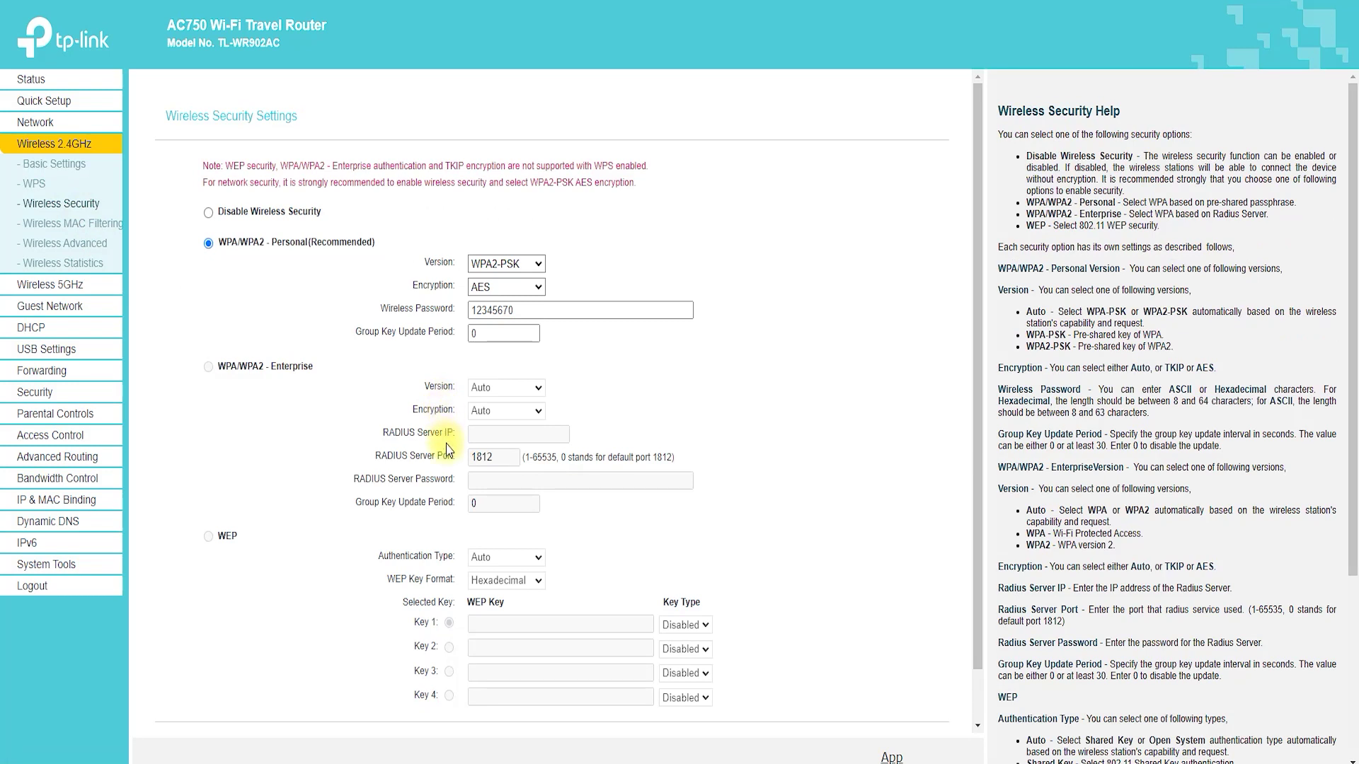
mouse_move(157, 129)
left_mouse_down()
mouse_move(322, 106)
mouse_move(152, 119)
mouse_move(284, 143)
mouse_move(417, 281)
mouse_move(390, 303)
left_mouse_up()
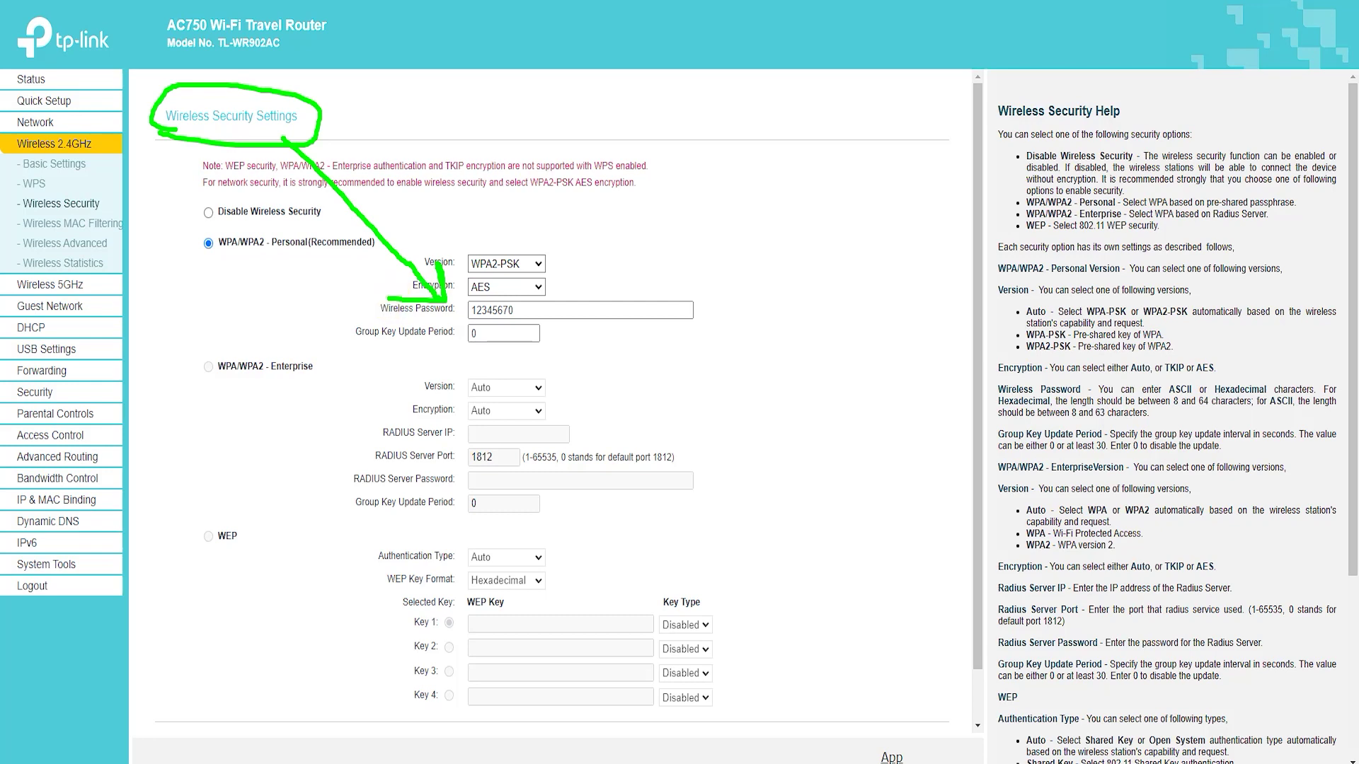
key("Escape")
Open the 2.4 GHz Wireless MAC Filtering page and examine the filtering rules and station list.
left_click(40, 225)
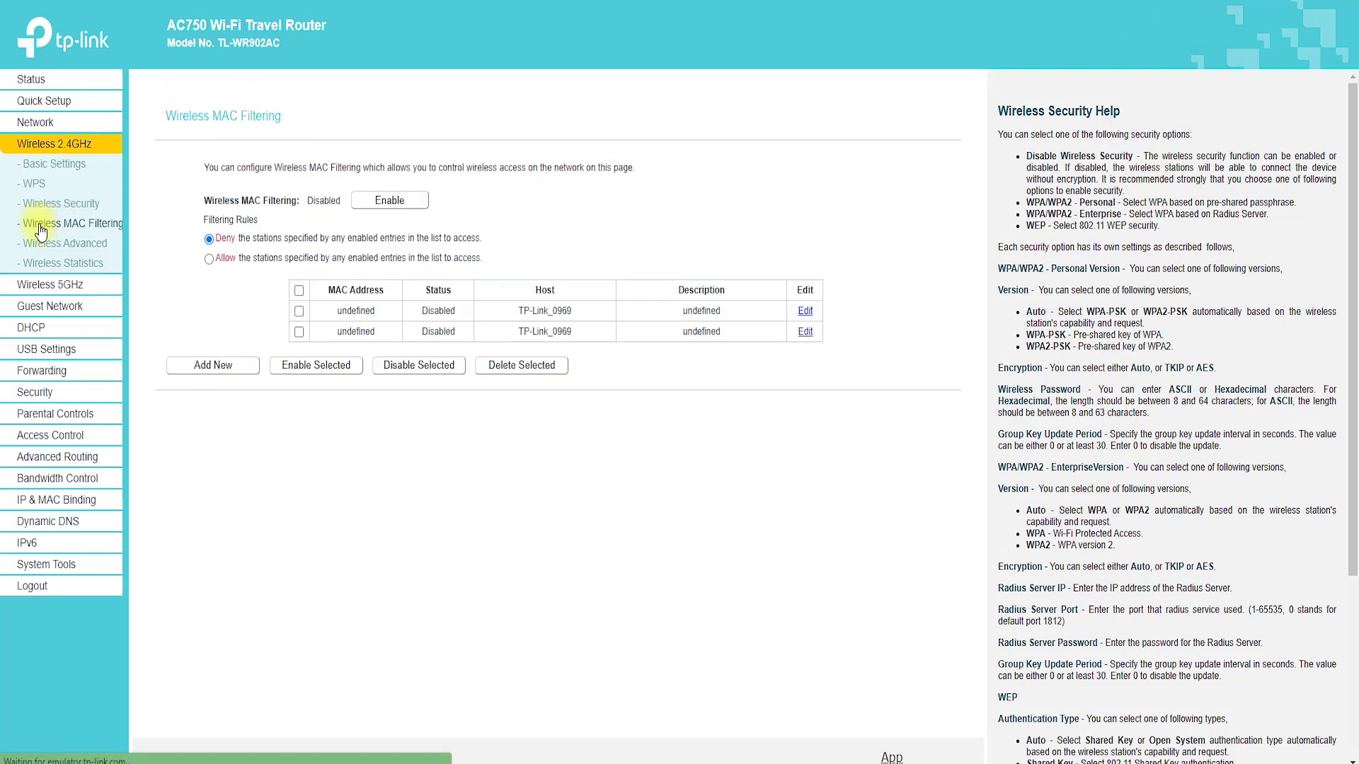
mouse_move(233, 145)
left_mouse_down()
mouse_move(318, 106)
mouse_move(152, 106)
mouse_move(251, 150)
left_mouse_up()
mouse_move(383, 260)
left_mouse_down()
mouse_move(368, 266)
mouse_move(736, 404)
mouse_move(418, 237)
mouse_move(368, 267)
left_mouse_up()
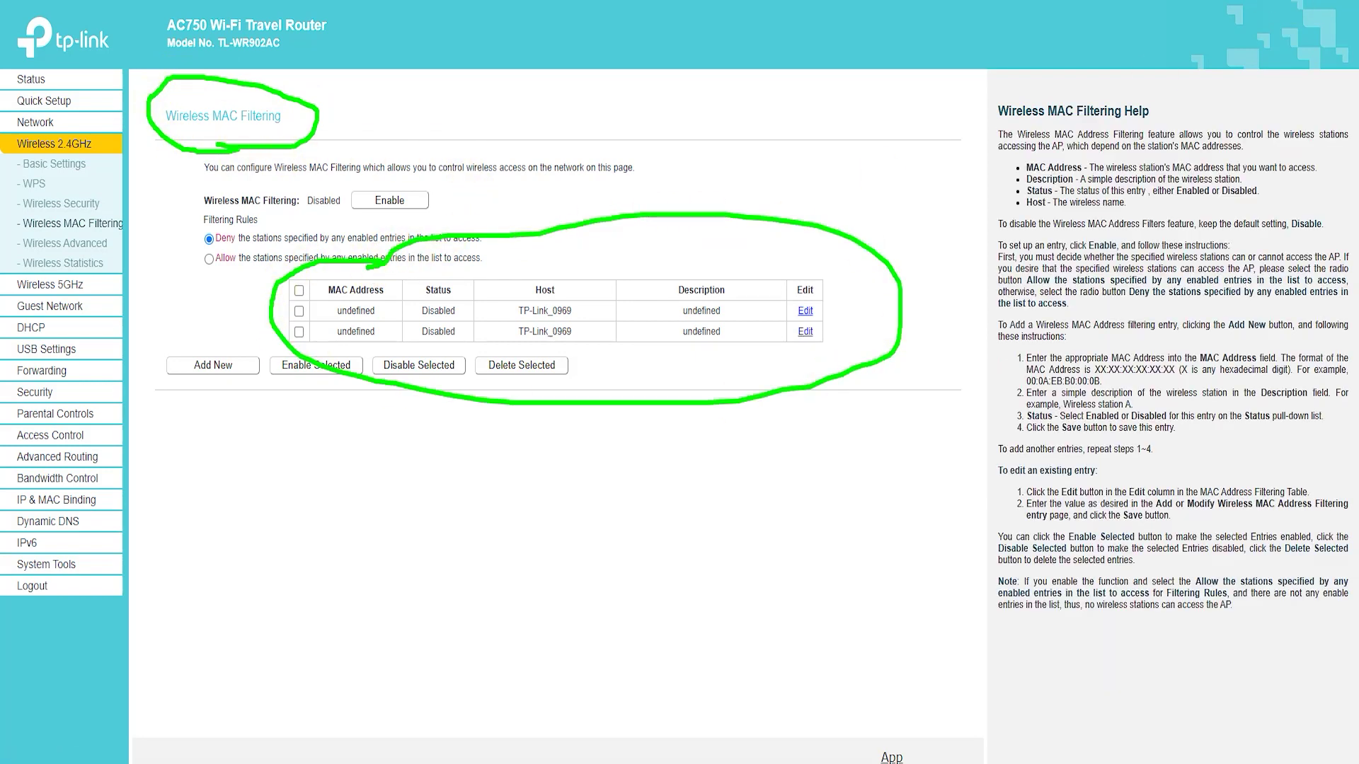
key("Escape")
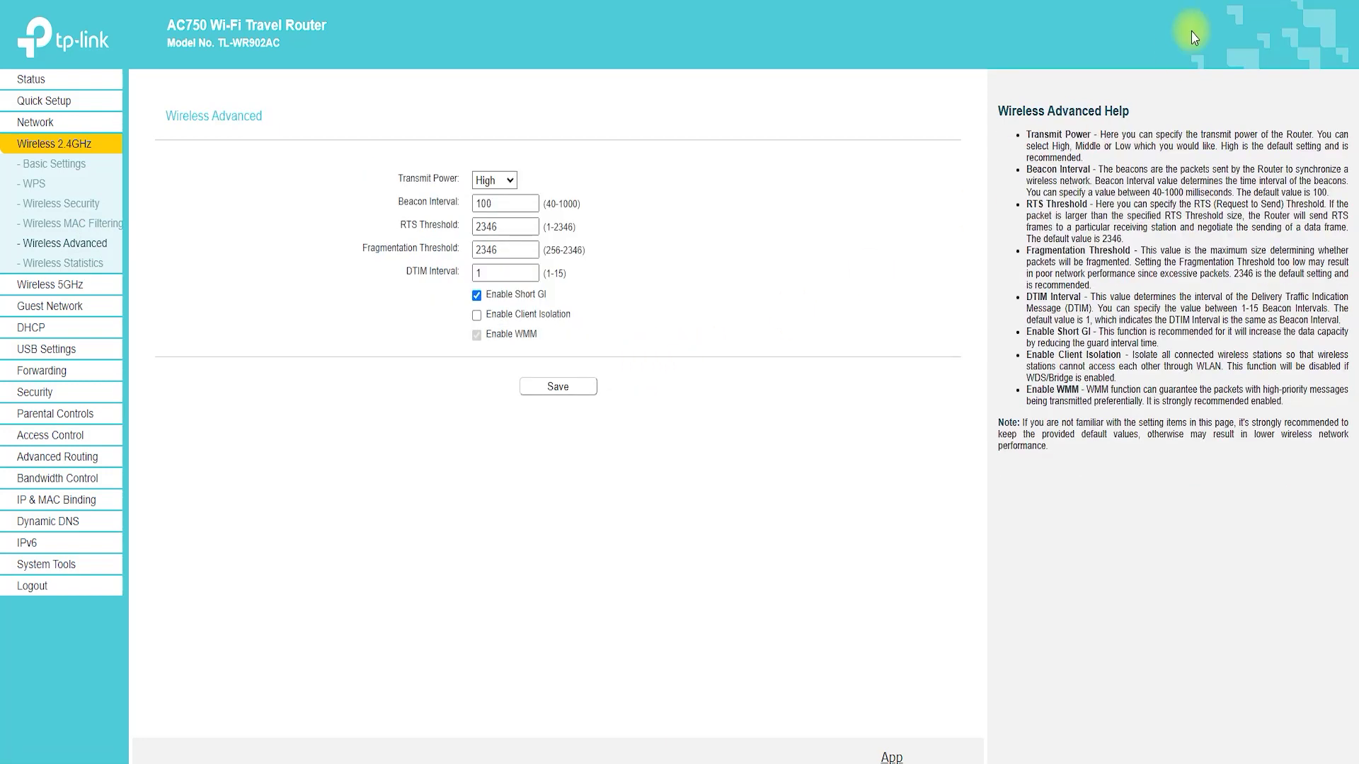
Examine the 2.4 GHz advanced wireless settings and open the wireless statistics.
mouse_move(234, 149)
left_mouse_down()
mouse_move(177, 92)
mouse_move(464, 186)
mouse_move(394, 190)
left_mouse_up()
key("Escape")
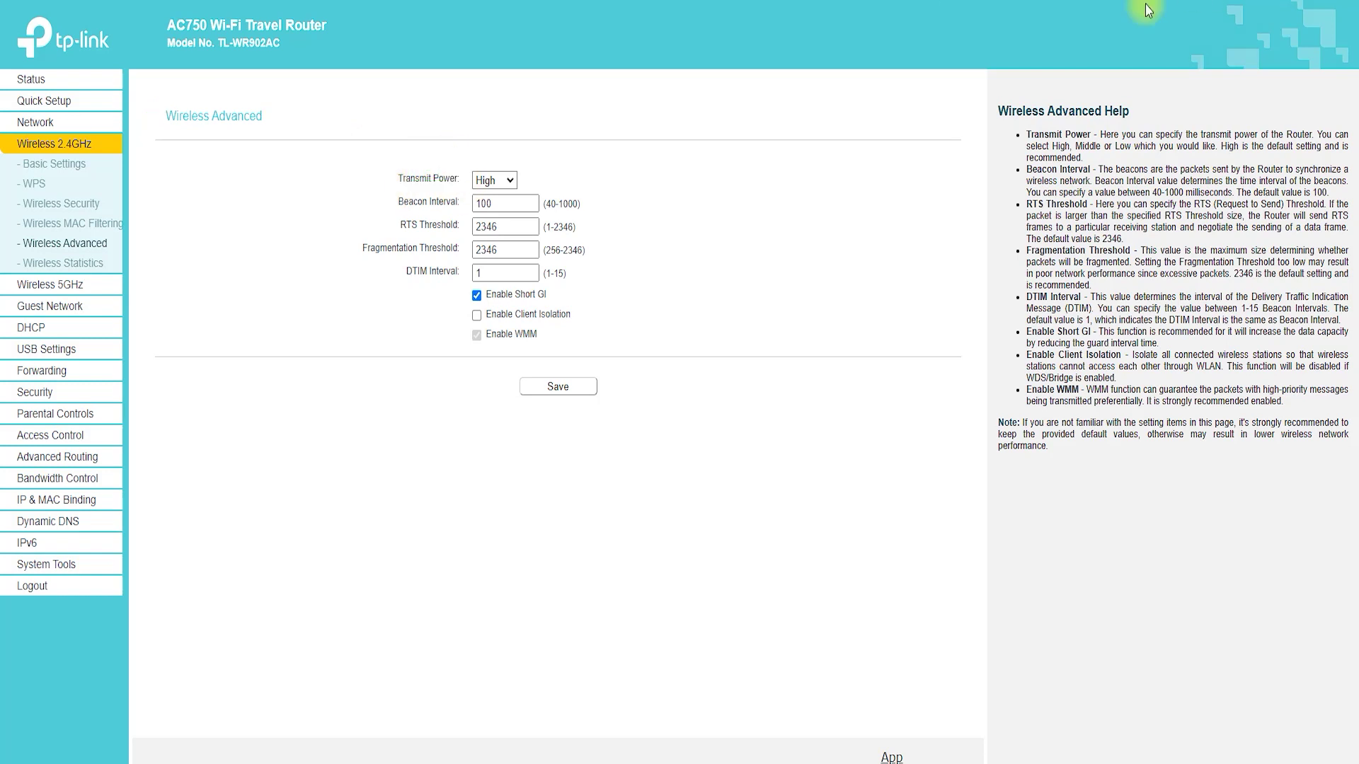
left_click(75, 265)
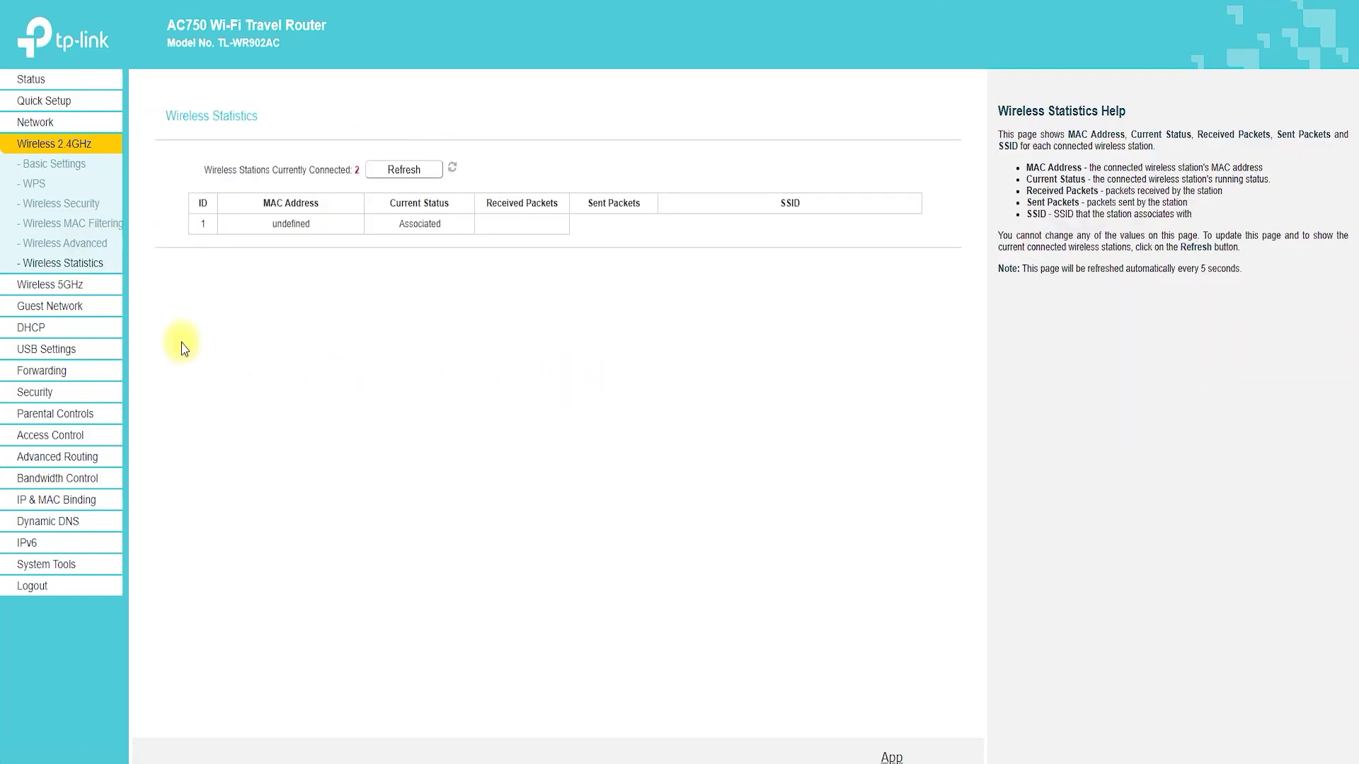
Open the basic settings of the 5 GHz wireless network and locate its network name field.
left_click(71, 285)
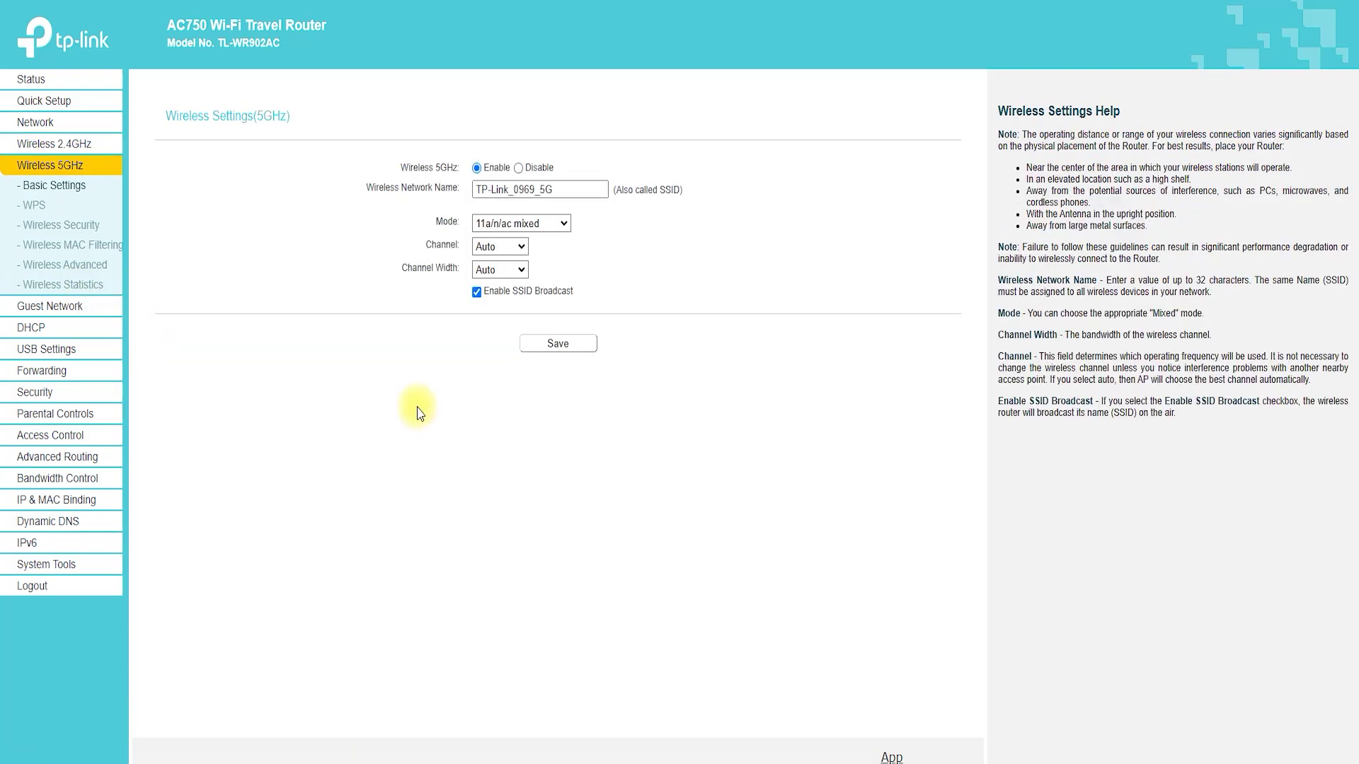
mouse_move(269, 111)
left_mouse_down()
mouse_move(304, 142)
mouse_move(152, 78)
mouse_move(415, 166)
mouse_move(364, 213)
left_mouse_up()
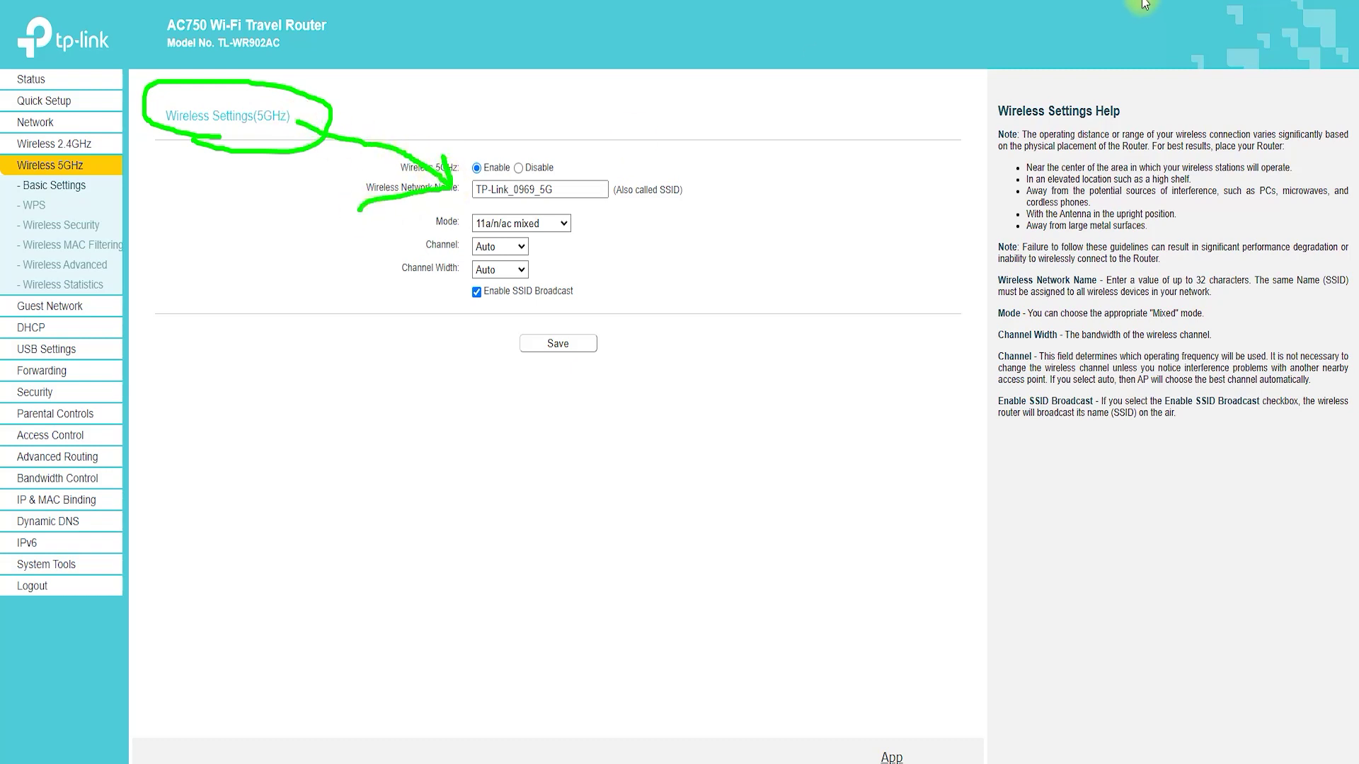
Open the 5 GHz WPS page and examine the WPS status and its enable/disable control.
key("Escape")
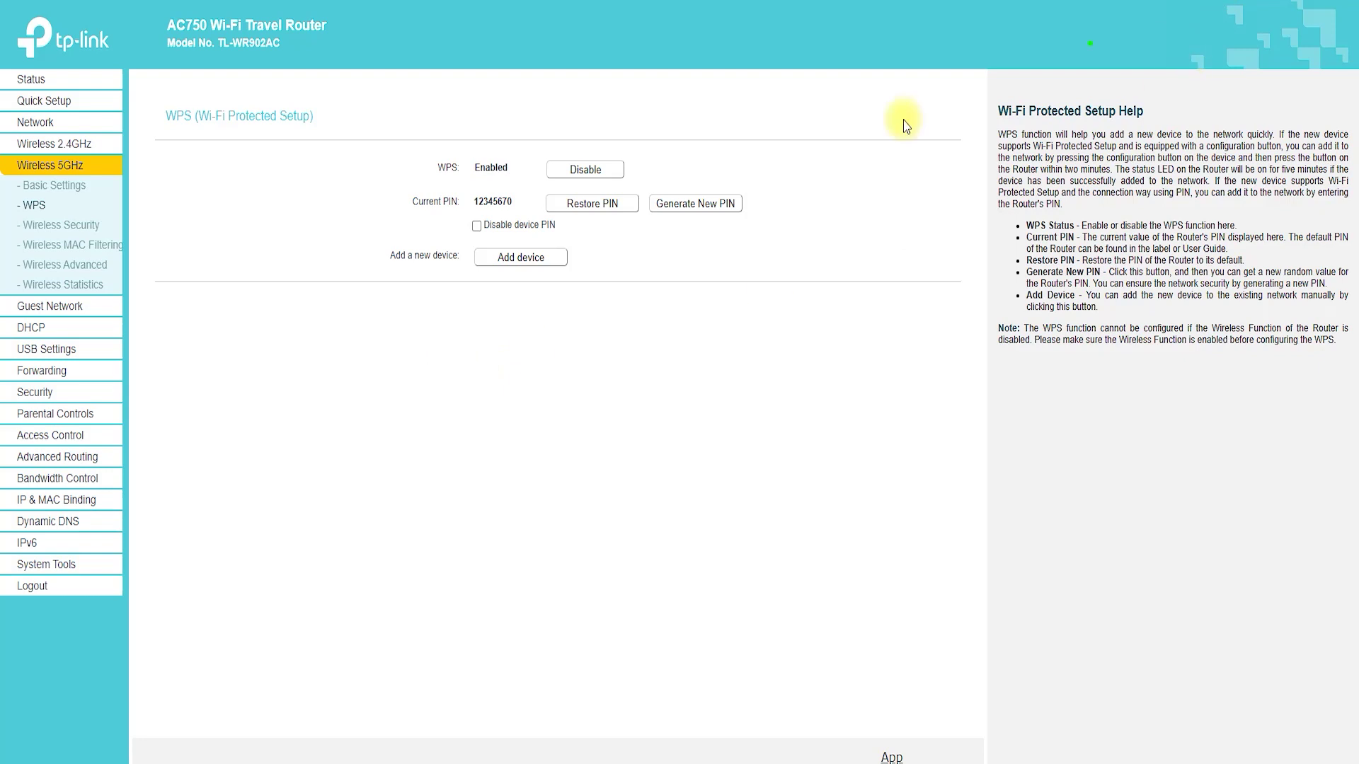
mouse_move(498, 193)
left_mouse_down()
mouse_move(634, 151)
mouse_move(486, 200)
mouse_move(304, 117)
left_mouse_up()
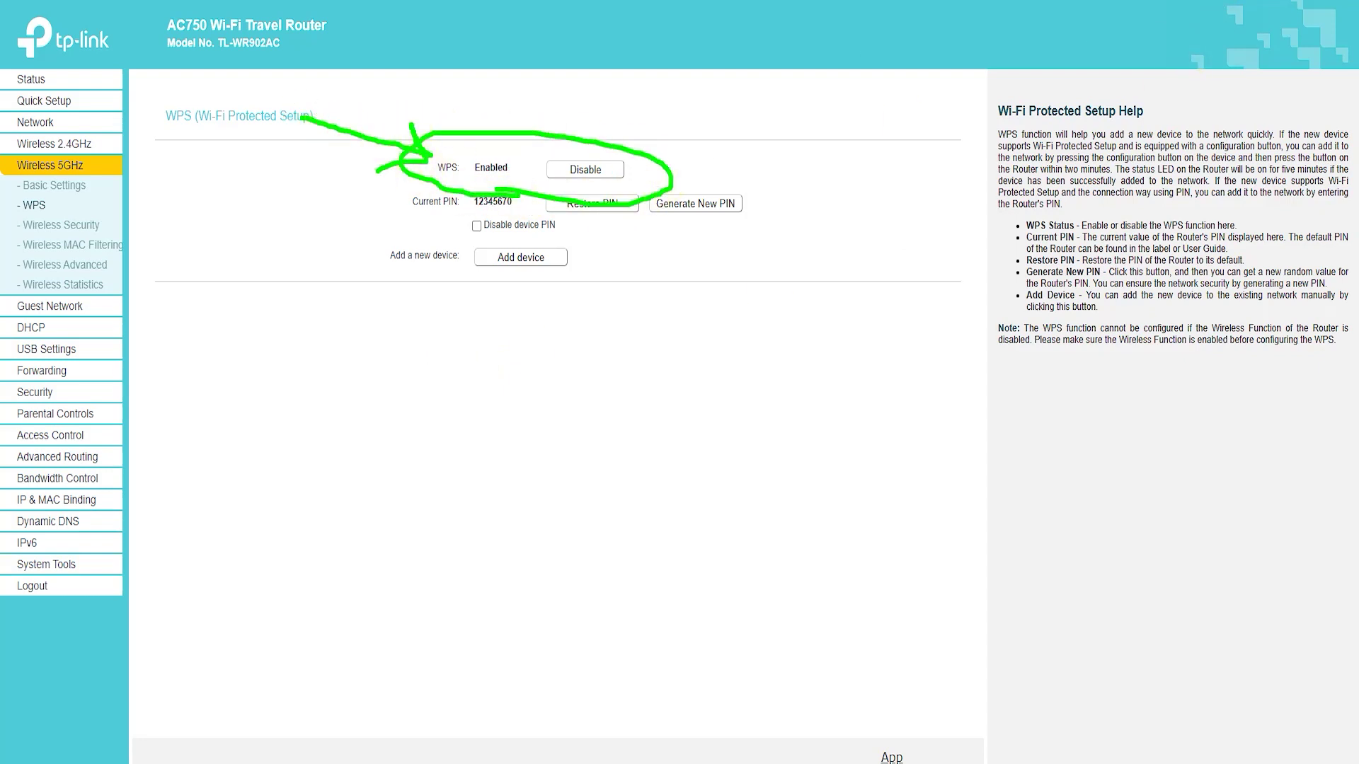
key("Escape")
Open the 5 GHz wireless security settings and examine the WPA/WPA2 - Personal options.
left_click(118, 224)
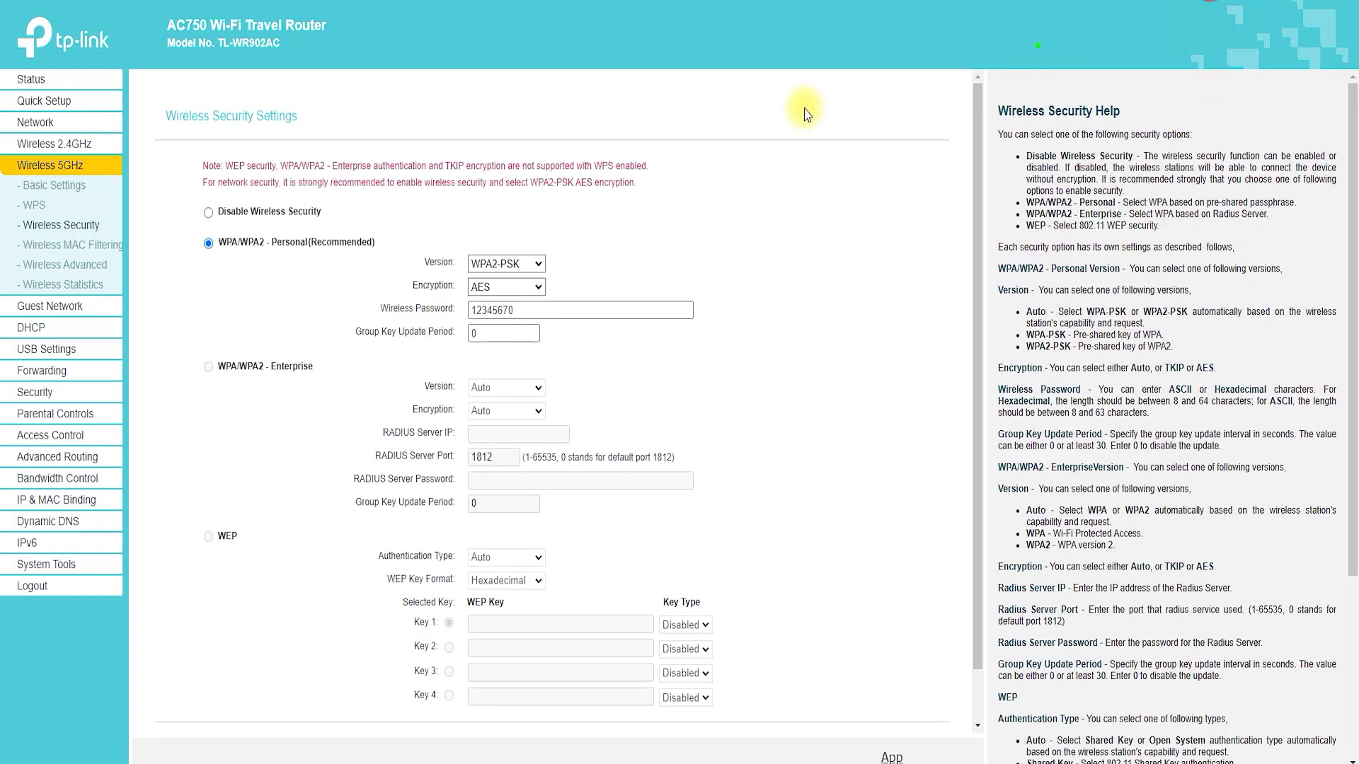
mouse_move(219, 148)
left_mouse_down()
mouse_move(318, 131)
mouse_move(117, 121)
mouse_move(283, 152)
mouse_move(451, 301)
mouse_move(361, 334)
left_mouse_up()
key("Escape")
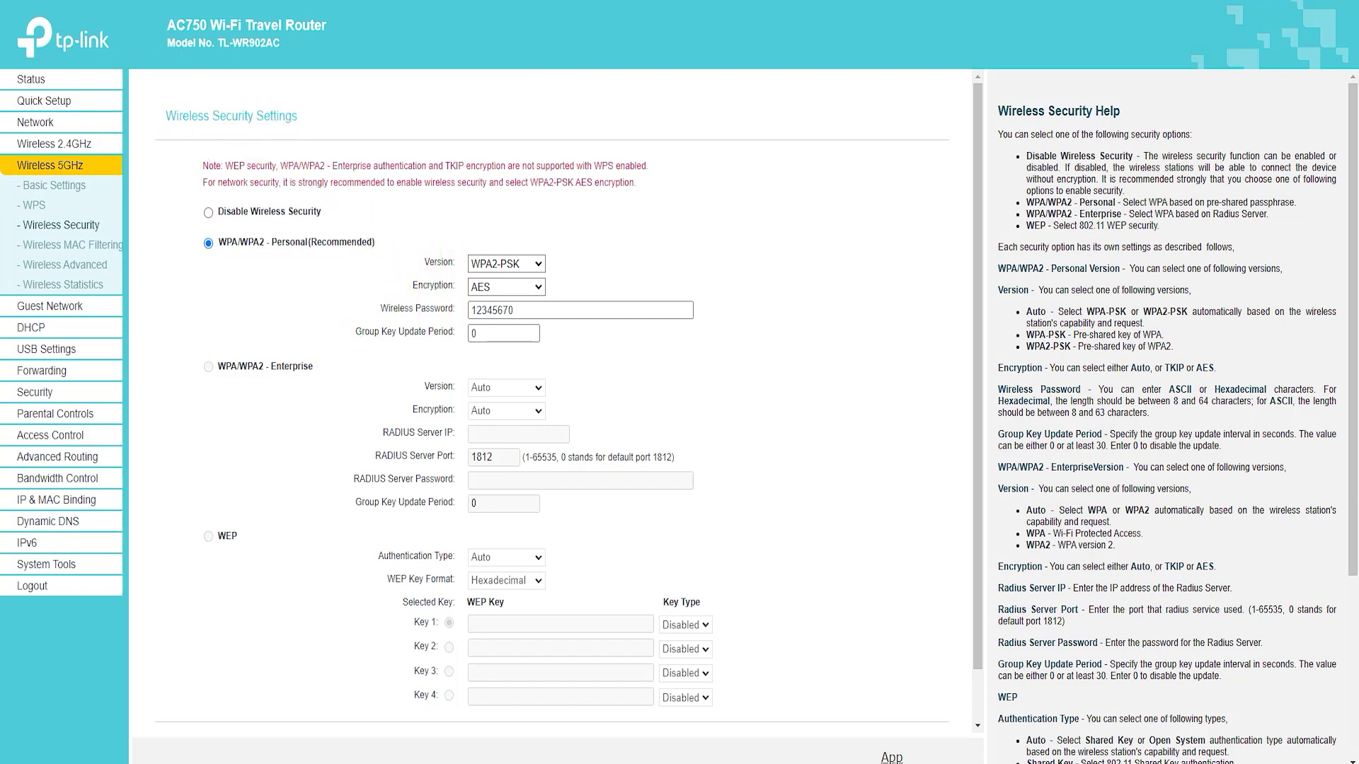
Open the 5 GHz Wireless MAC Filtering page and examine its status and filtering rules.
left_click(73, 248)
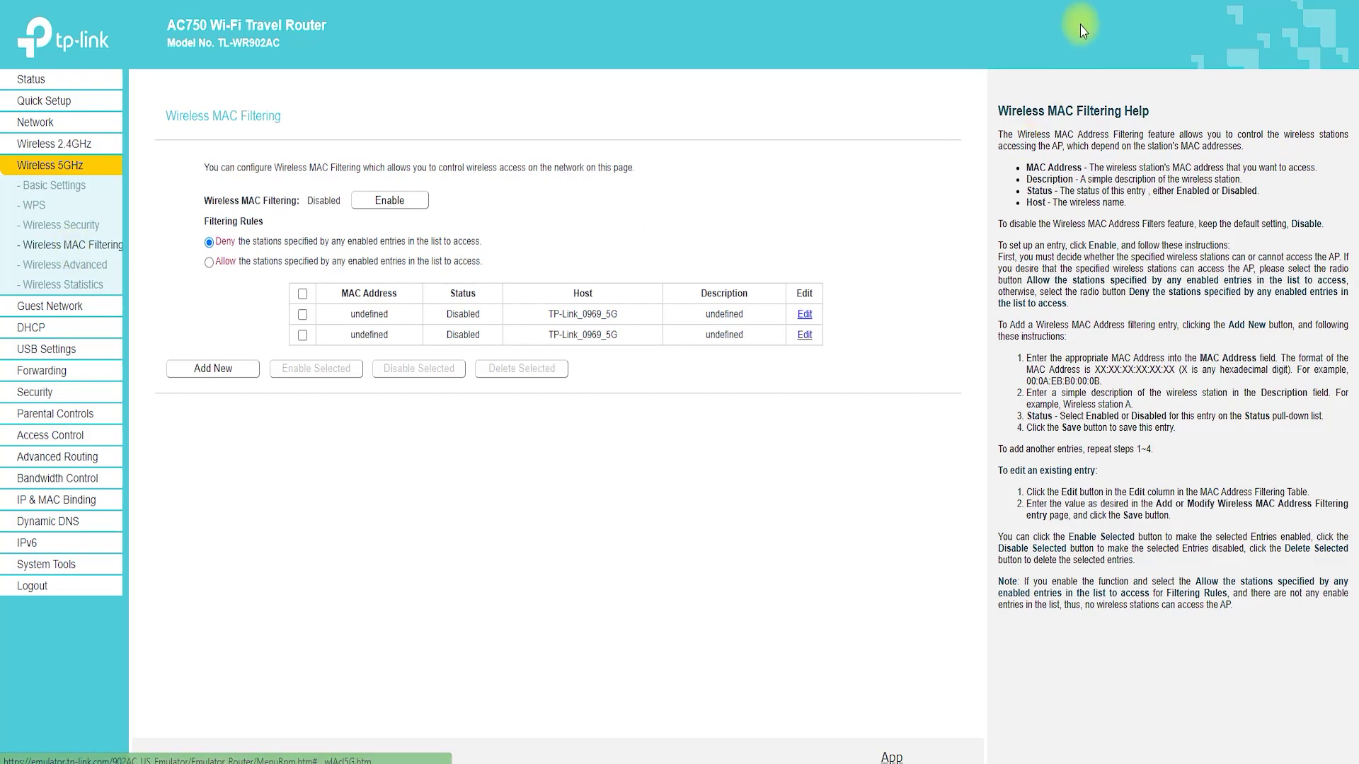
mouse_move(198, 149)
left_mouse_down()
mouse_move(142, 88)
mouse_move(341, 262)
mouse_move(306, 237)
left_mouse_up()
key("Escape")
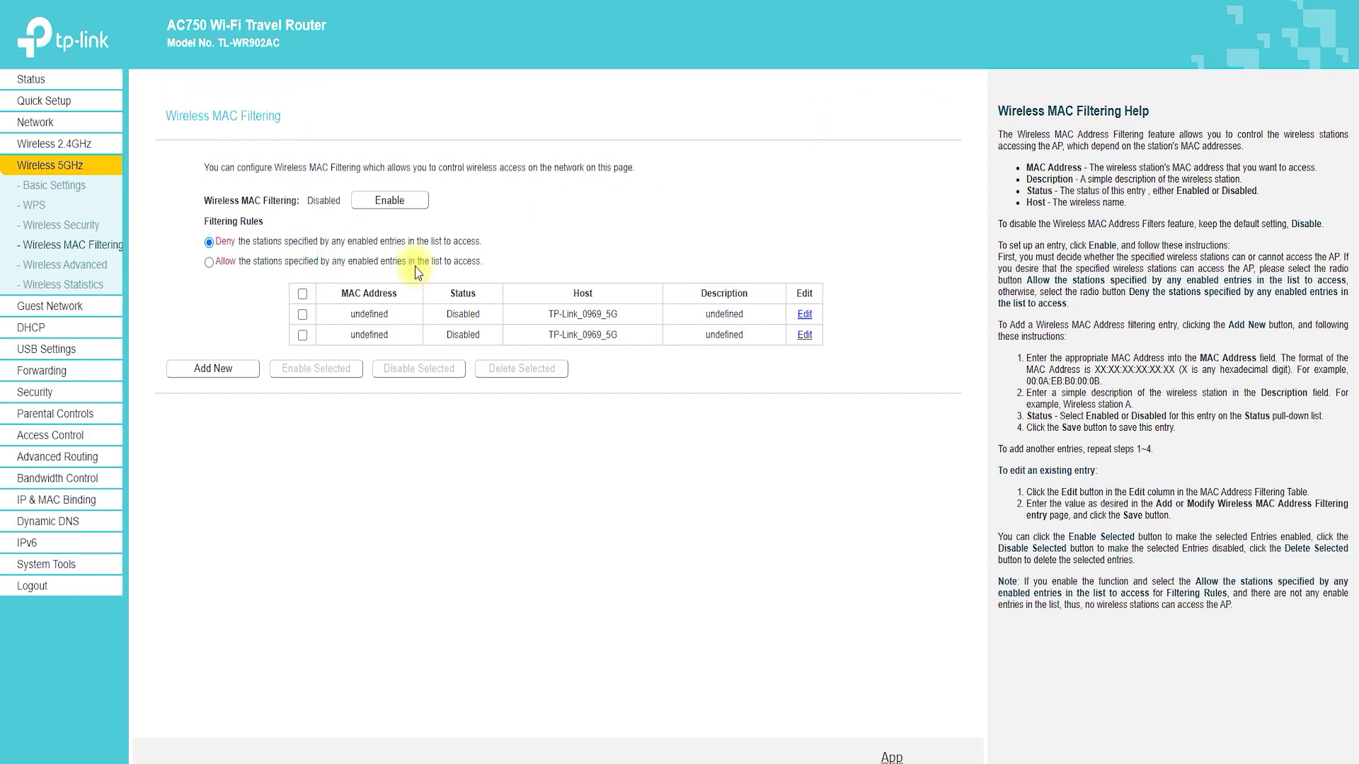
Examine the 5 GHz advanced wireless settings and open the 5 GHz wireless statistics.
left_click(65, 265)
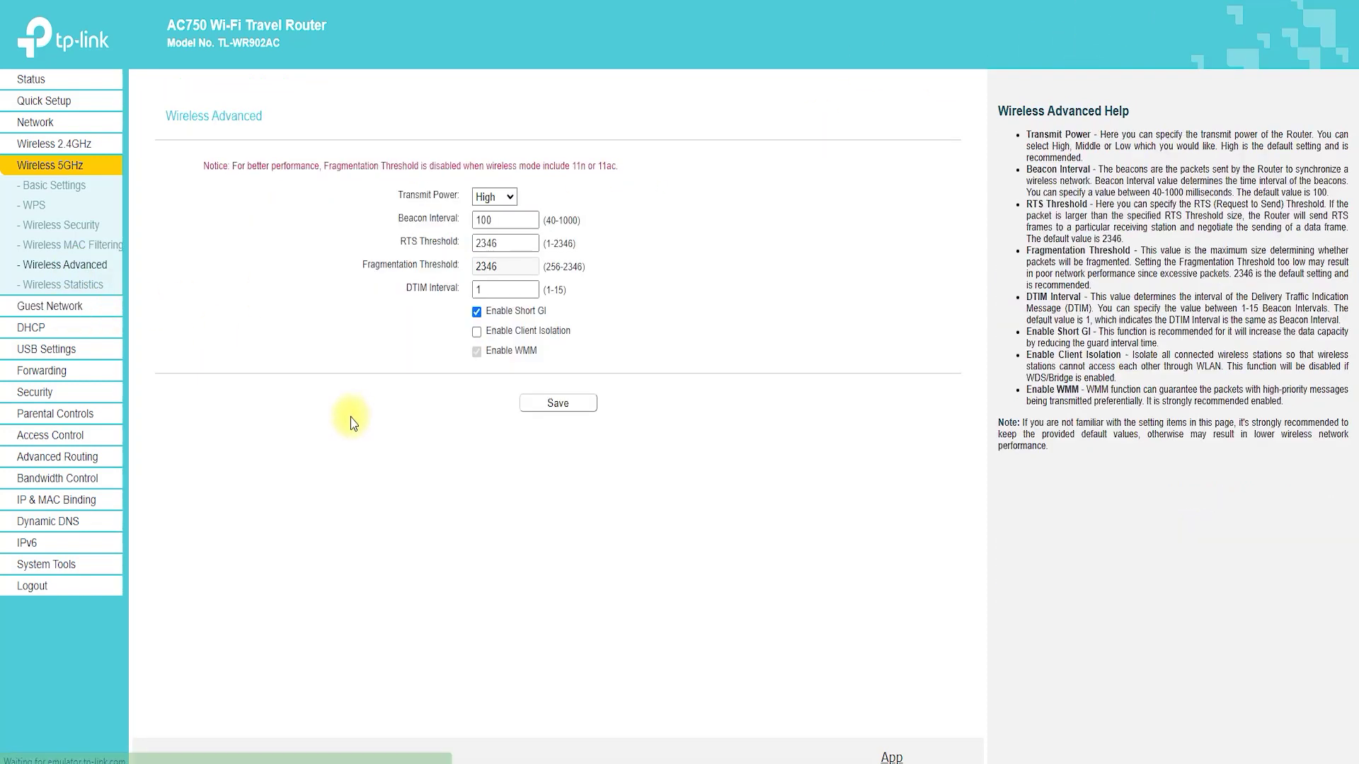
mouse_move(526, 369)
left_mouse_down()
mouse_move(500, 151)
mouse_move(414, 333)
mouse_move(542, 349)
left_mouse_up()
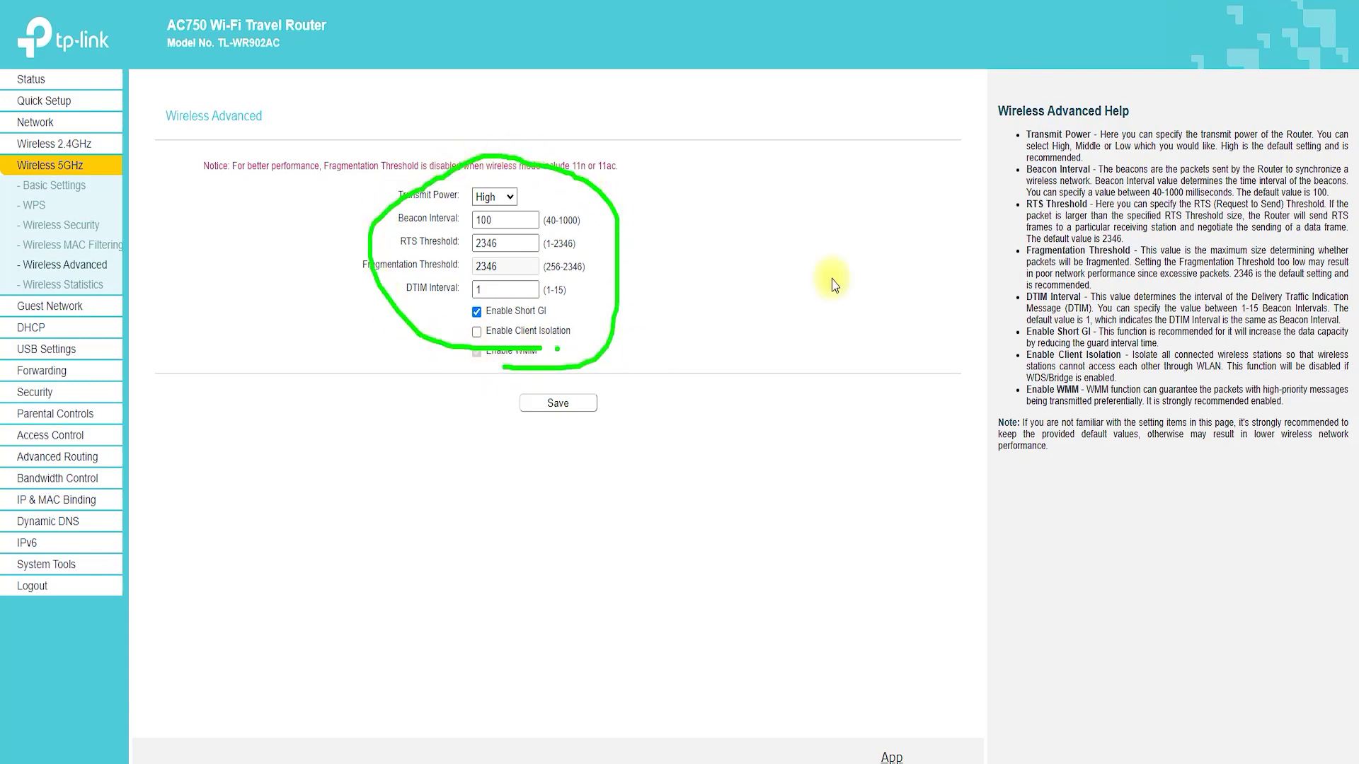
left_click(1222, 2)
left_click(97, 285)
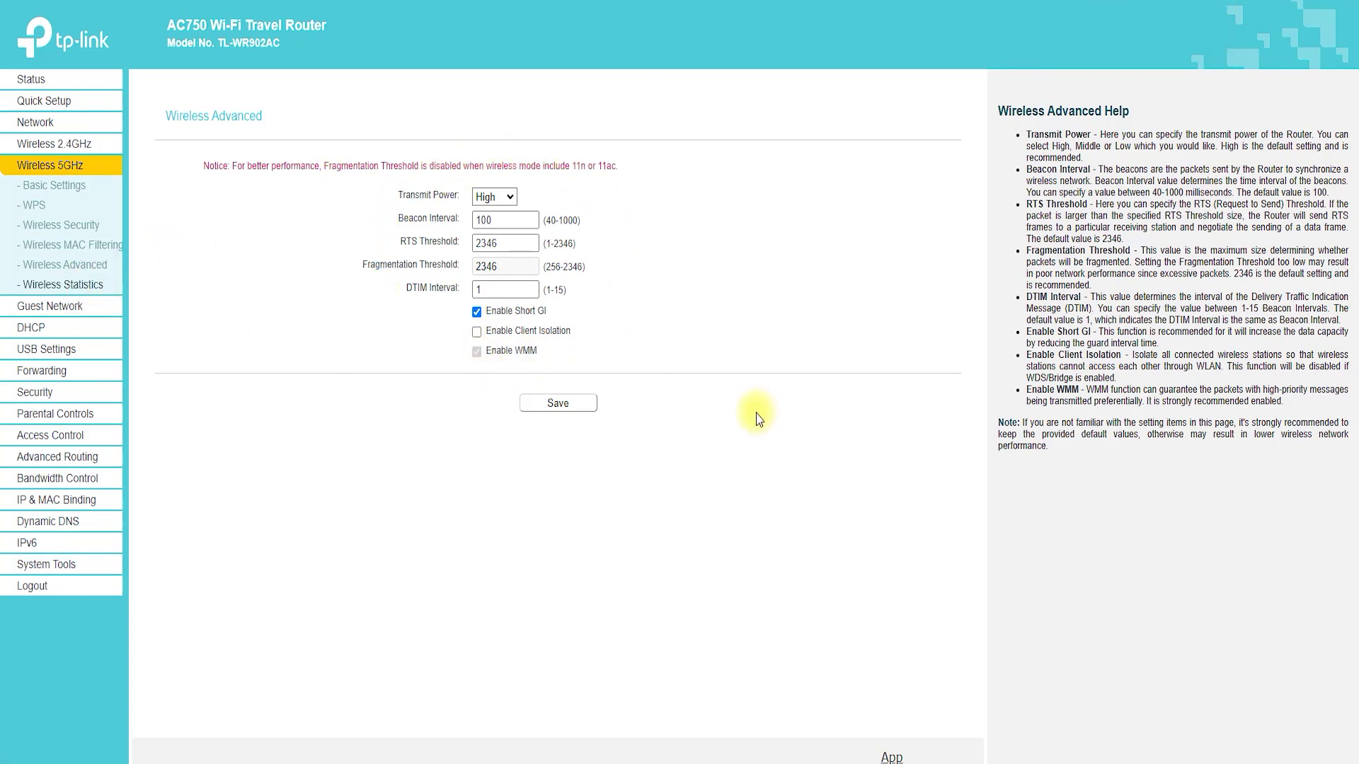
Open the guest network settings and select the 5GHz band to view its options.
left_click(50, 306)
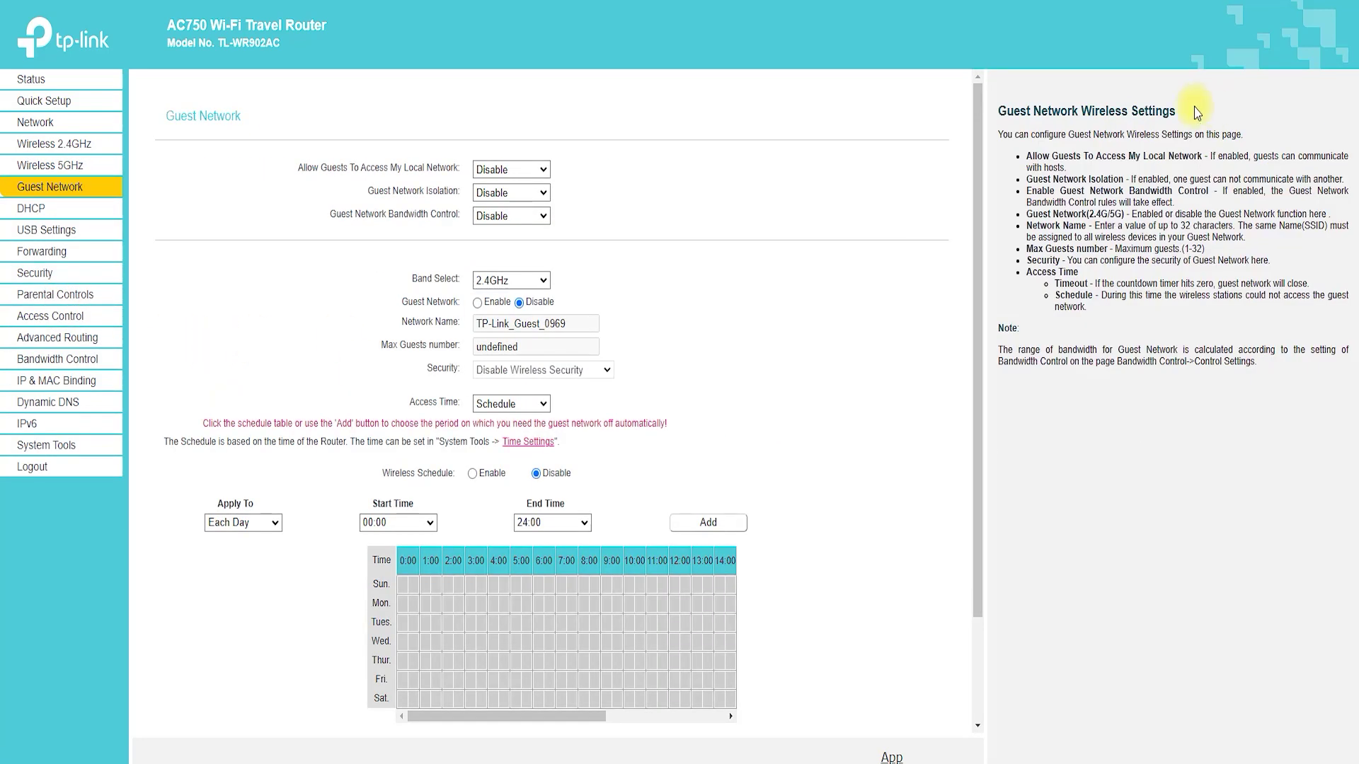
left_click(541, 280)
left_click(527, 310)
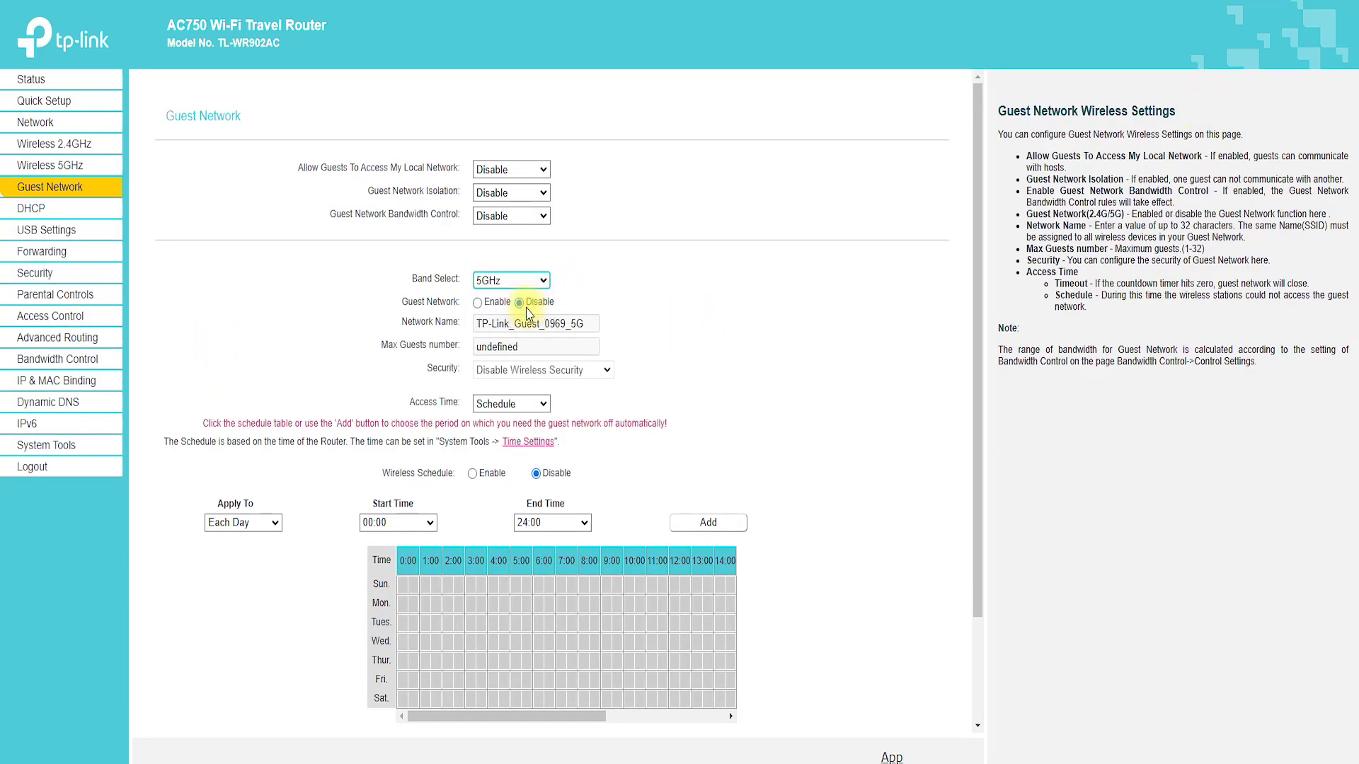
Browse the DHCP section's settings, clients list and address reservation pages.
left_click(49, 206)
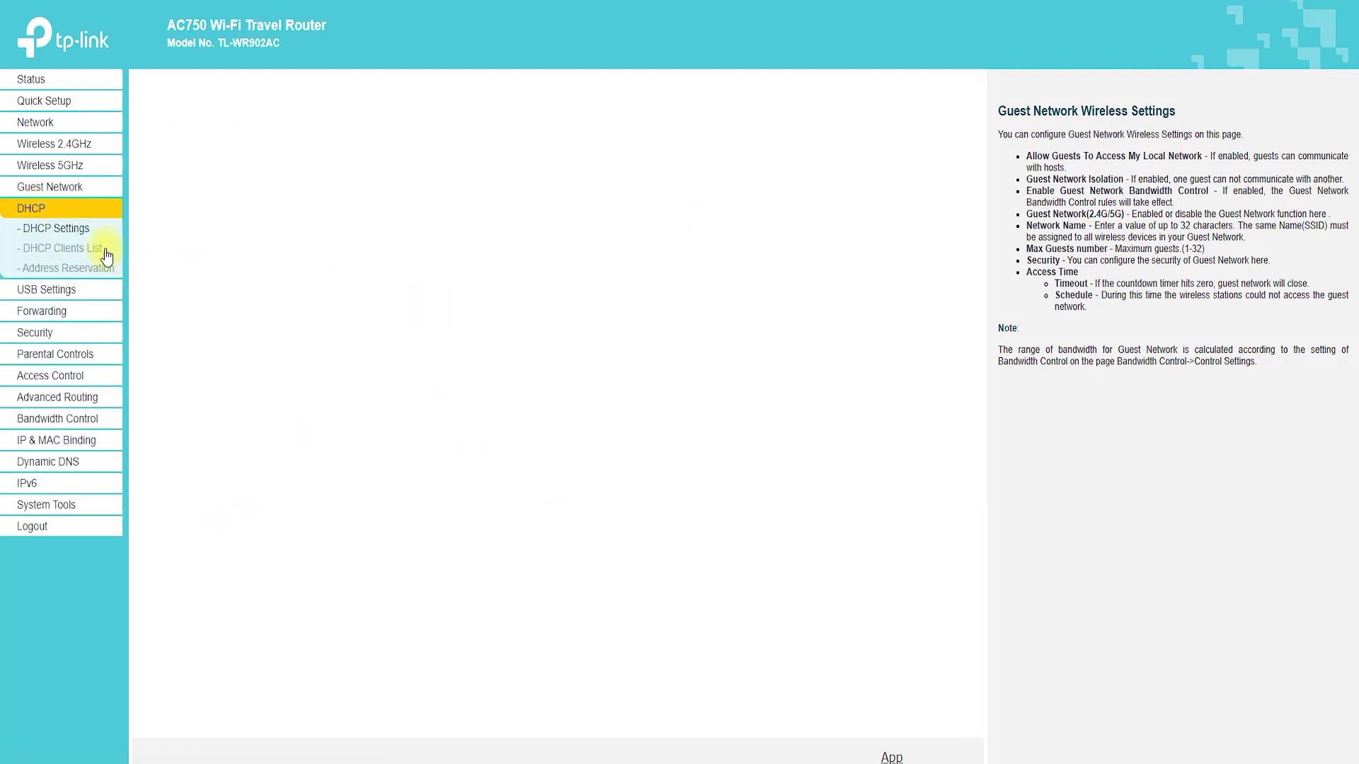
left_click(88, 249)
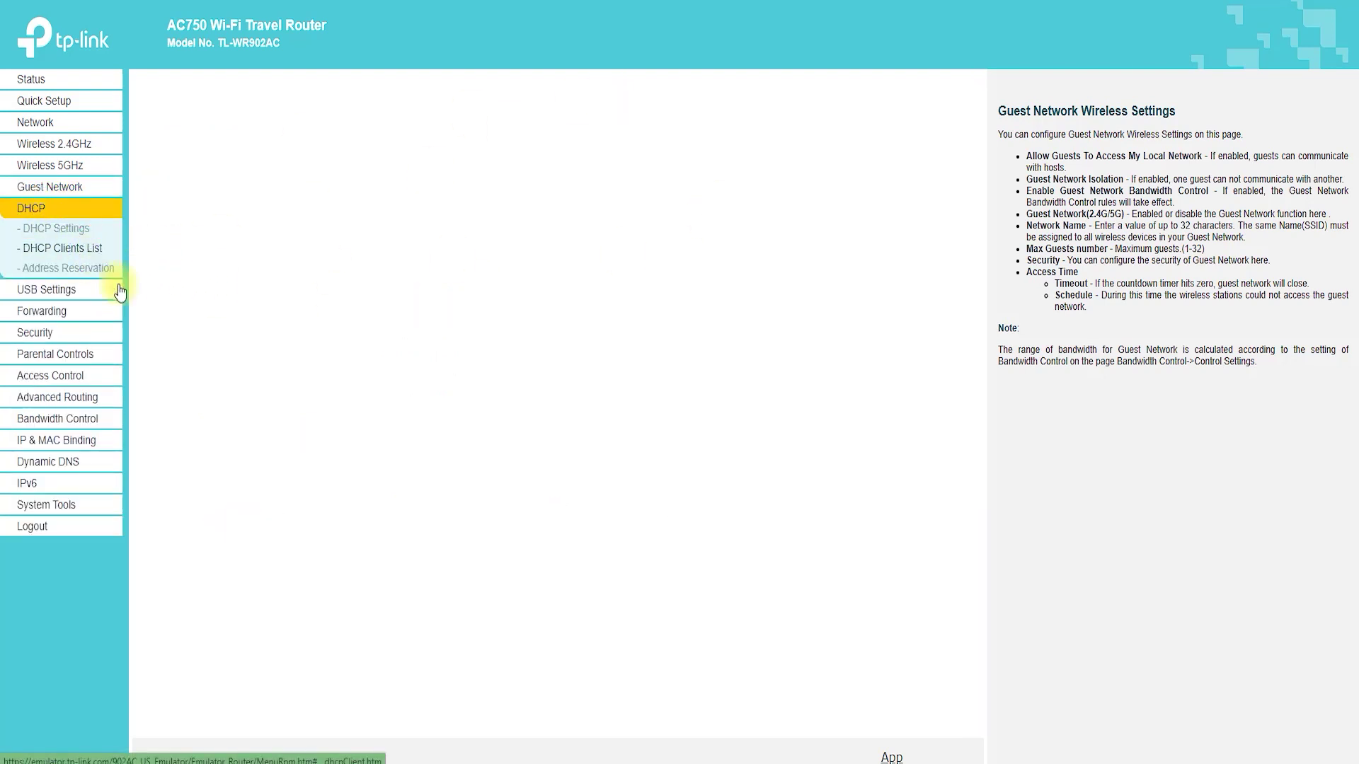
left_click(89, 268)
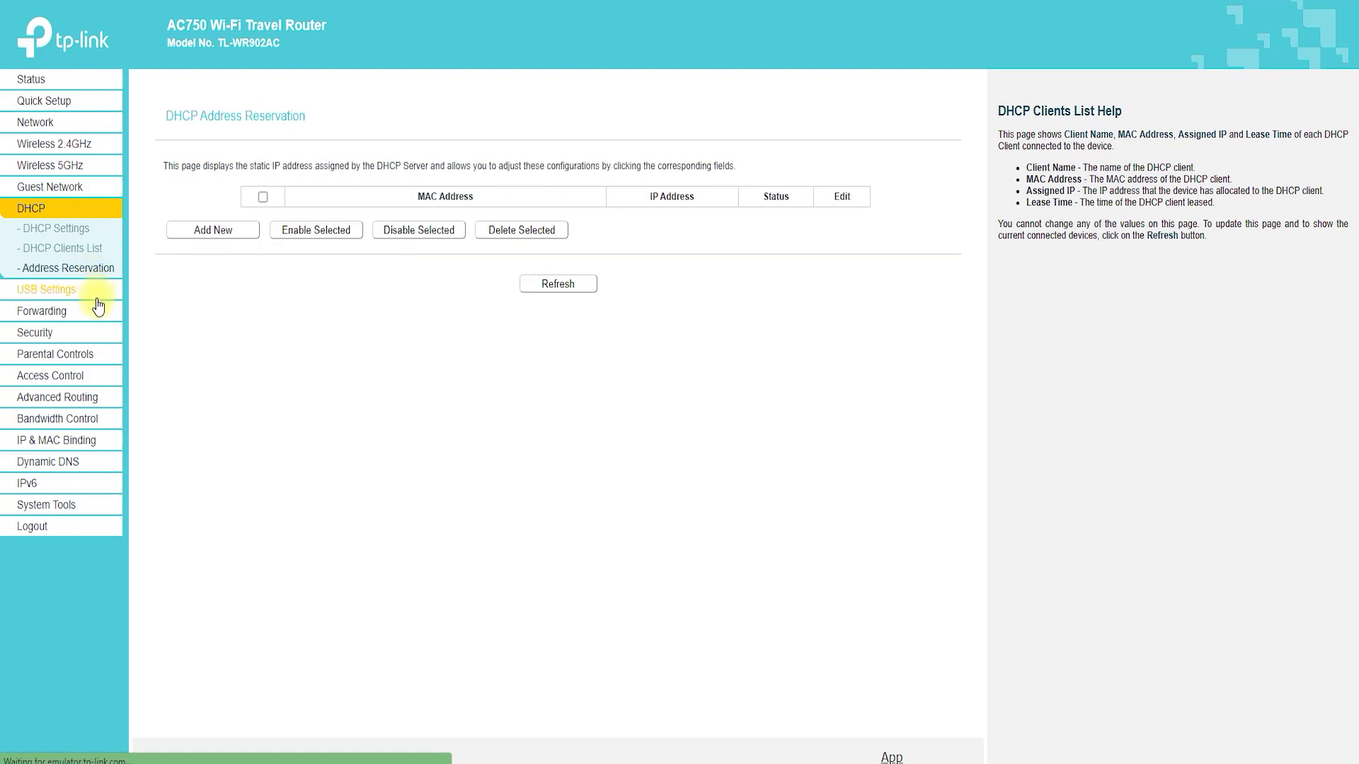
Open the USB Mass Storage page and the User Accounts page for storage sharing and FTP.
left_click(74, 290)
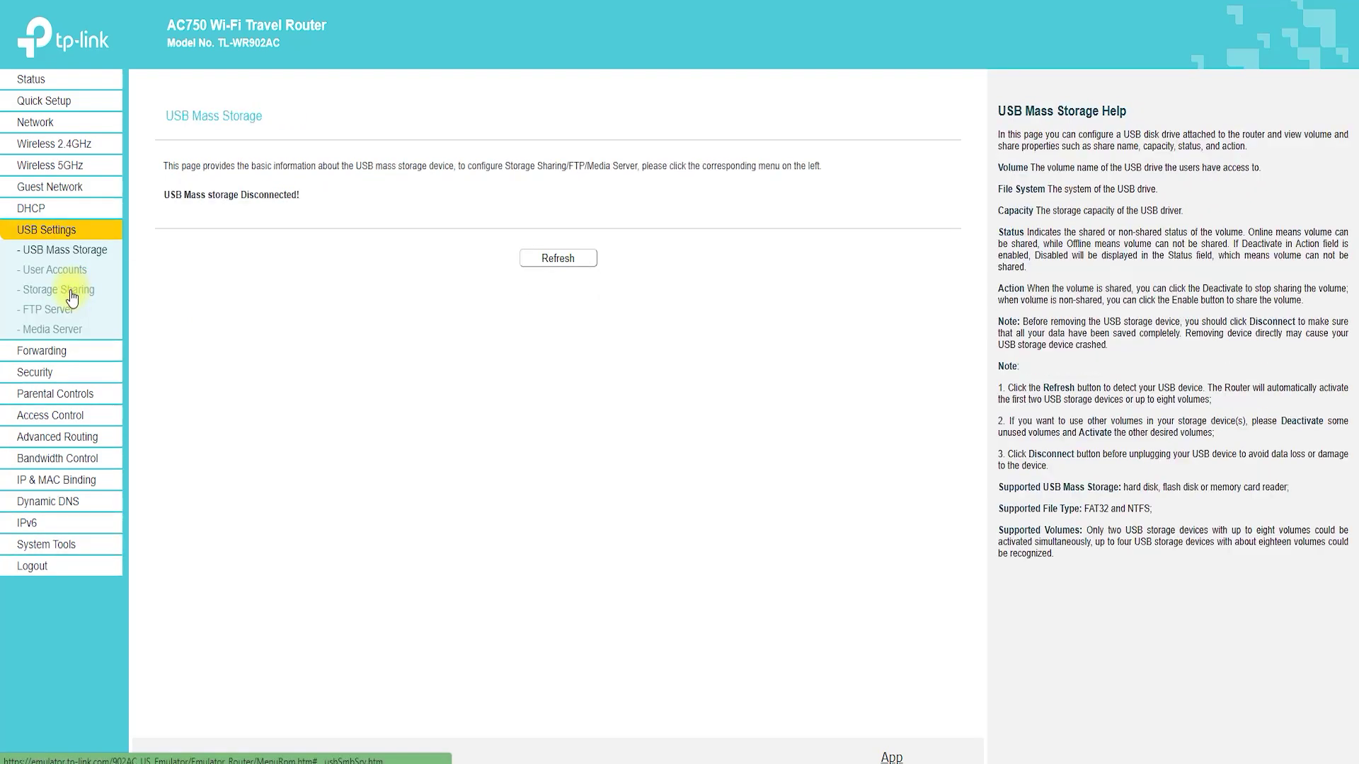
mouse_move(224, 138)
left_mouse_down()
mouse_move(296, 145)
mouse_move(248, 140)
left_mouse_up()
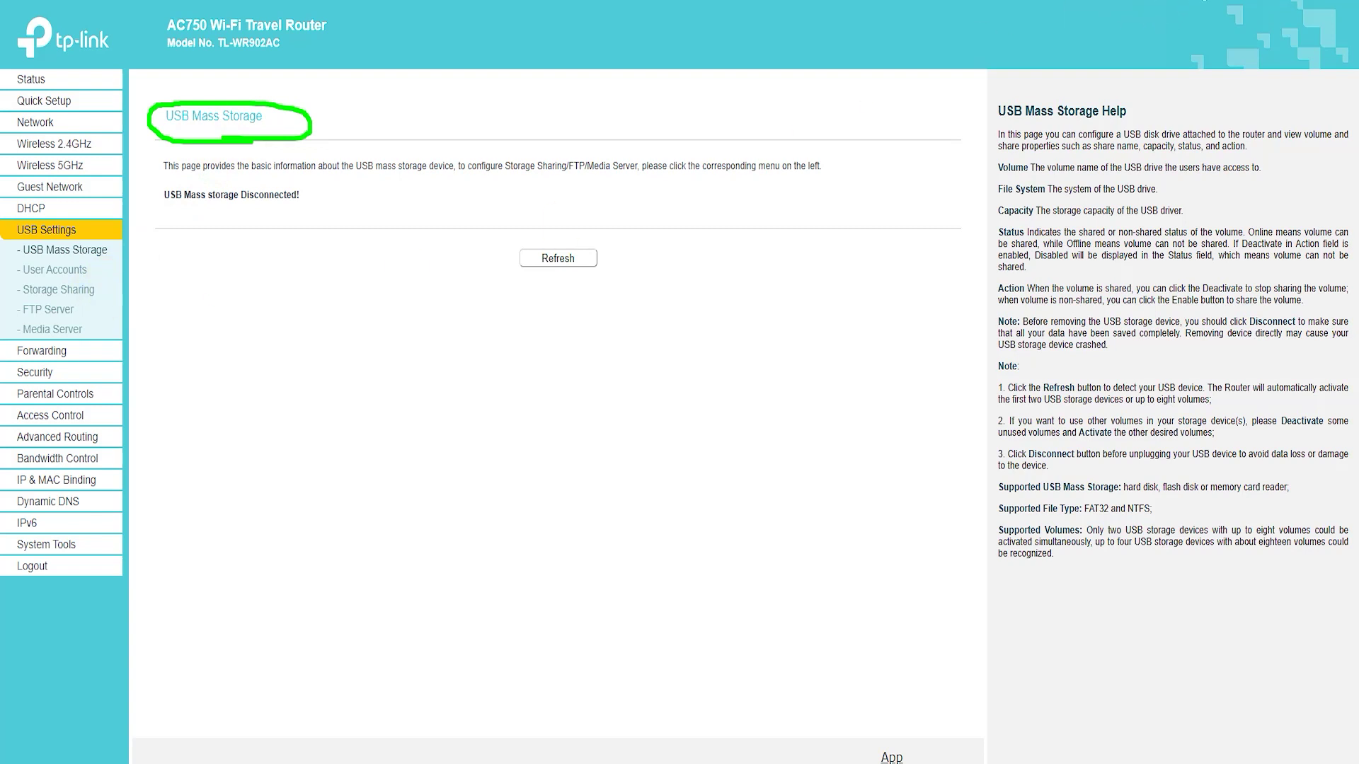
key("Escape")
left_click(61, 270)
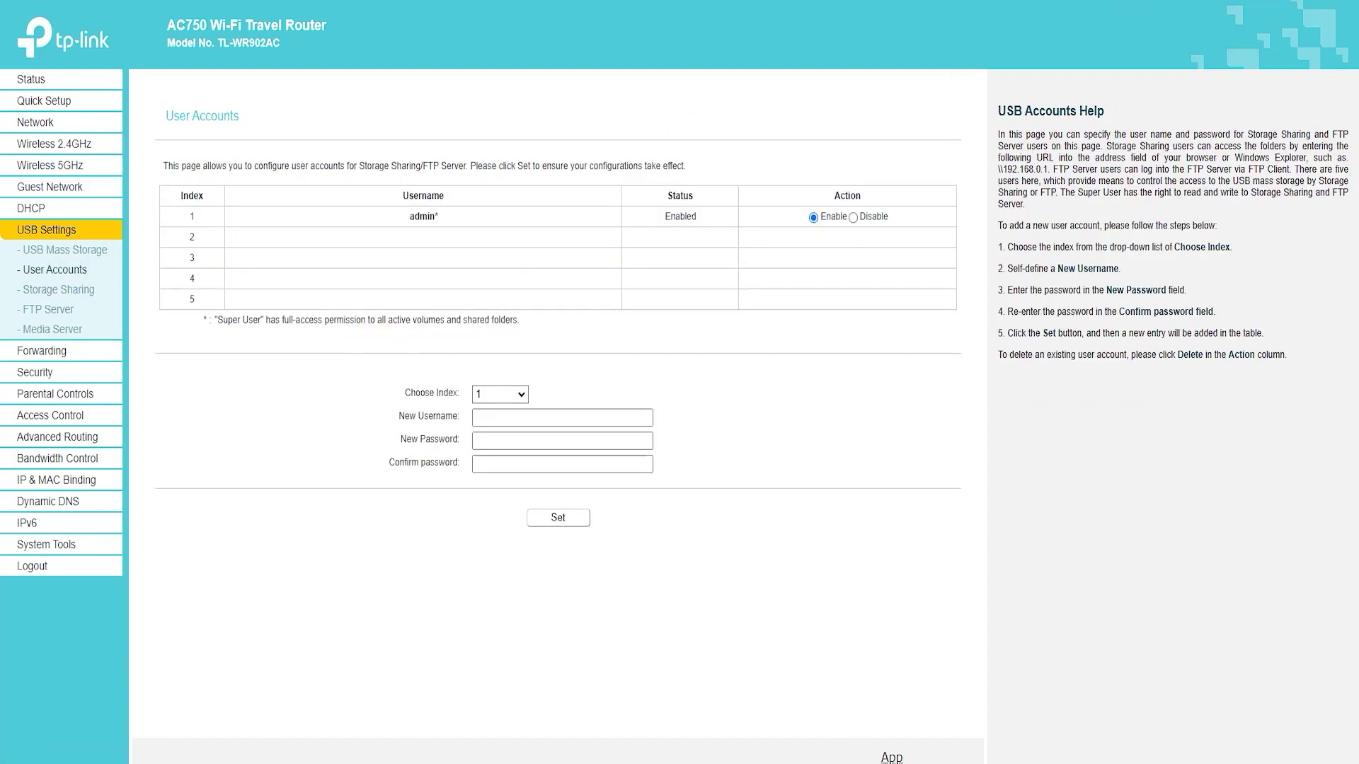
left_click_drag(180, 133, 186, 141)
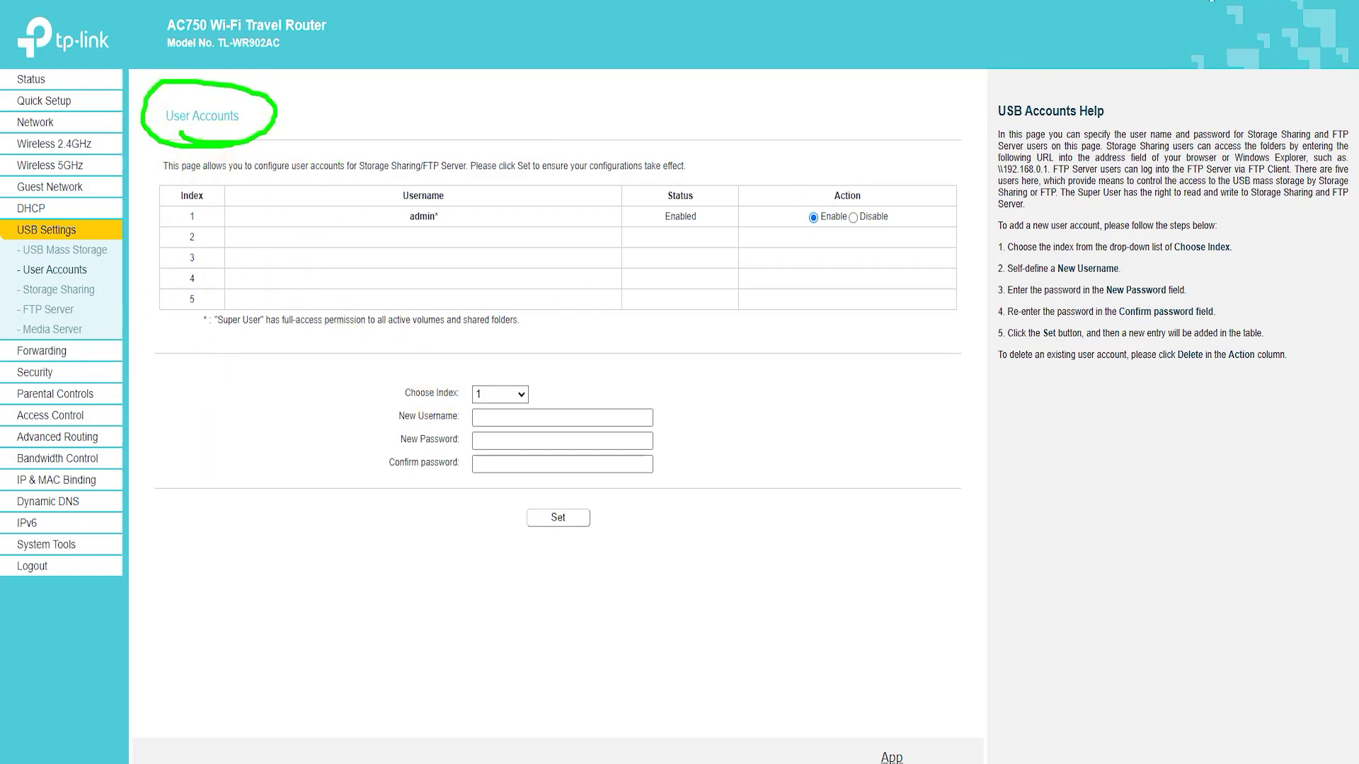
Open the USB Storage Sharing settings and examine the page.
left_click(83, 287)
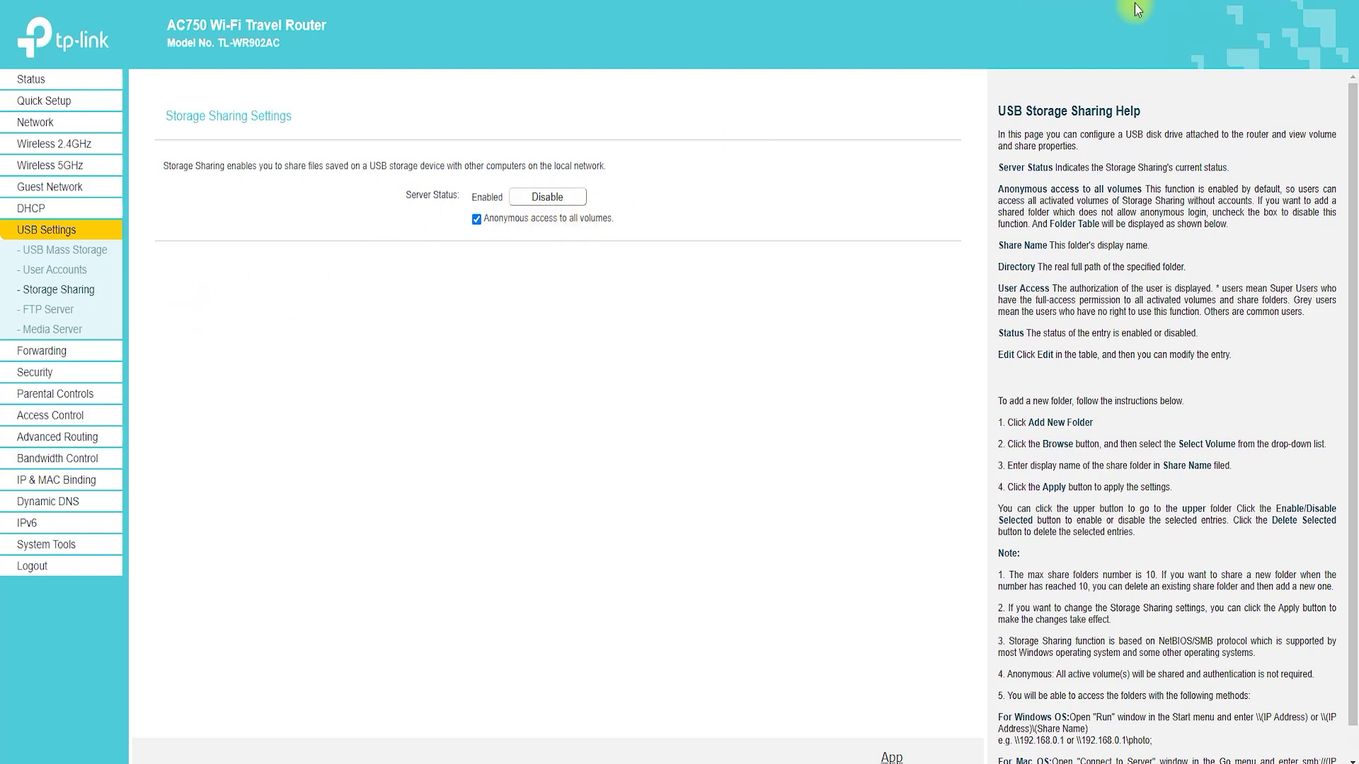
mouse_move(177, 126)
left_mouse_down()
mouse_move(327, 121)
mouse_move(142, 113)
mouse_move(220, 143)
left_mouse_up()
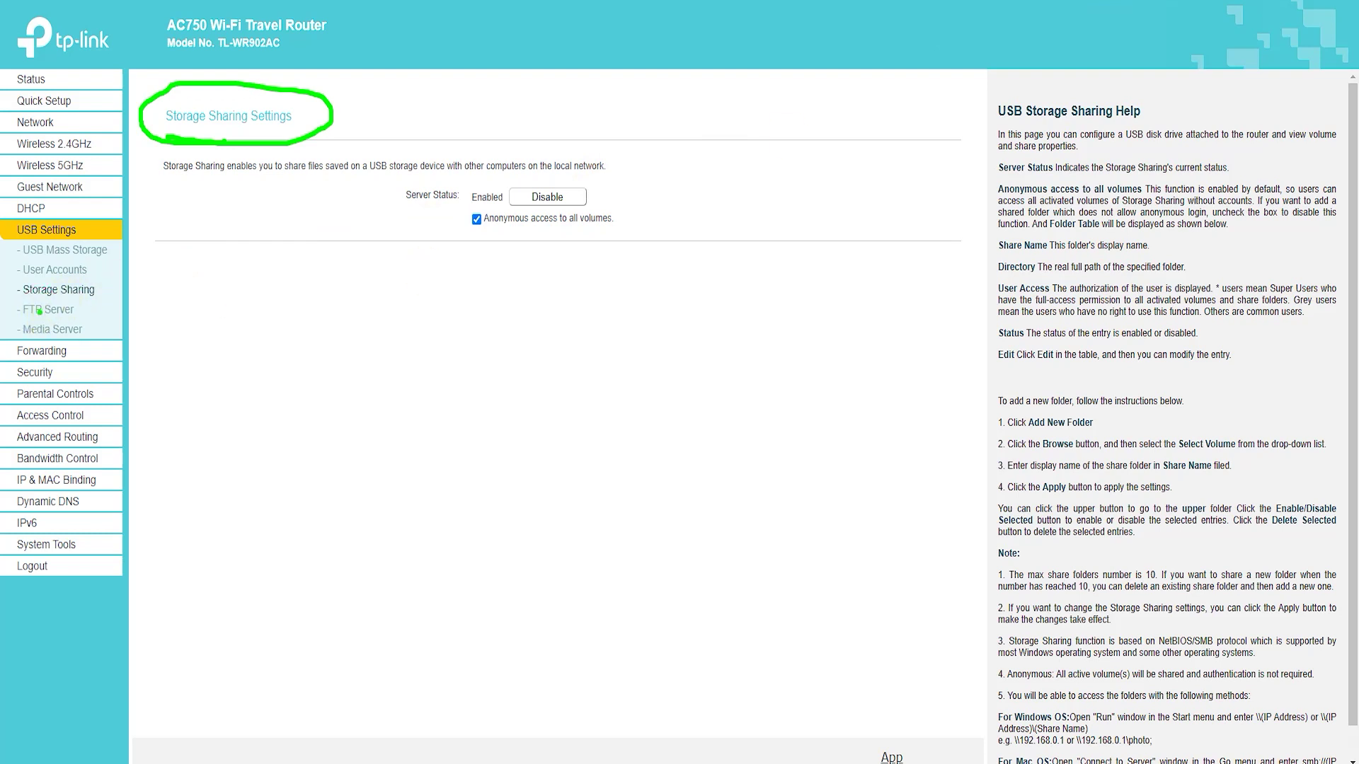
key("Escape")
Open the FTP Server settings and examine the server status options and the shared folder section.
left_click(57, 309)
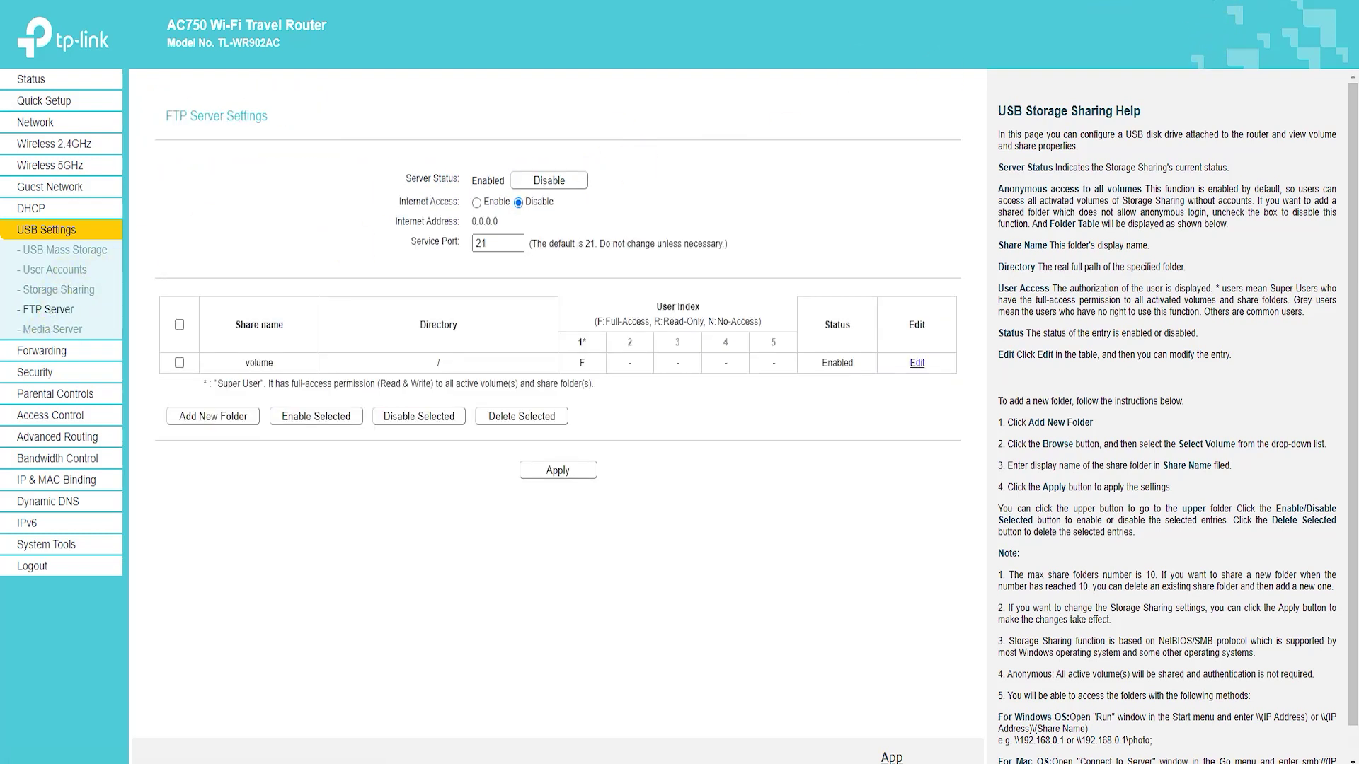
mouse_move(211, 149)
left_mouse_down()
mouse_move(303, 106)
mouse_move(163, 152)
mouse_move(276, 124)
mouse_move(457, 146)
mouse_move(375, 179)
left_mouse_up()
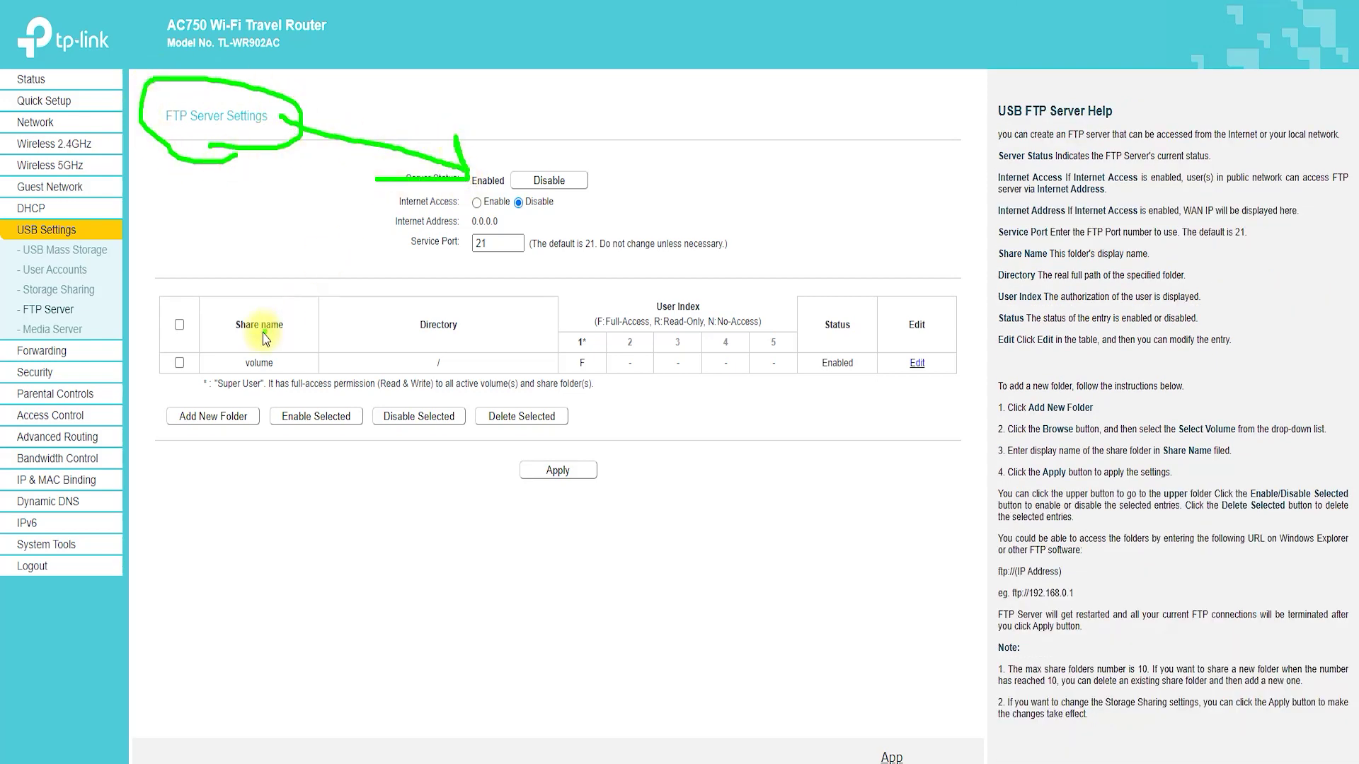
mouse_move(287, 268)
left_mouse_down()
mouse_move(205, 267)
mouse_move(425, 532)
mouse_move(786, 232)
mouse_move(267, 278)
left_mouse_up()
left_click(1007, 82)
key("Escape")
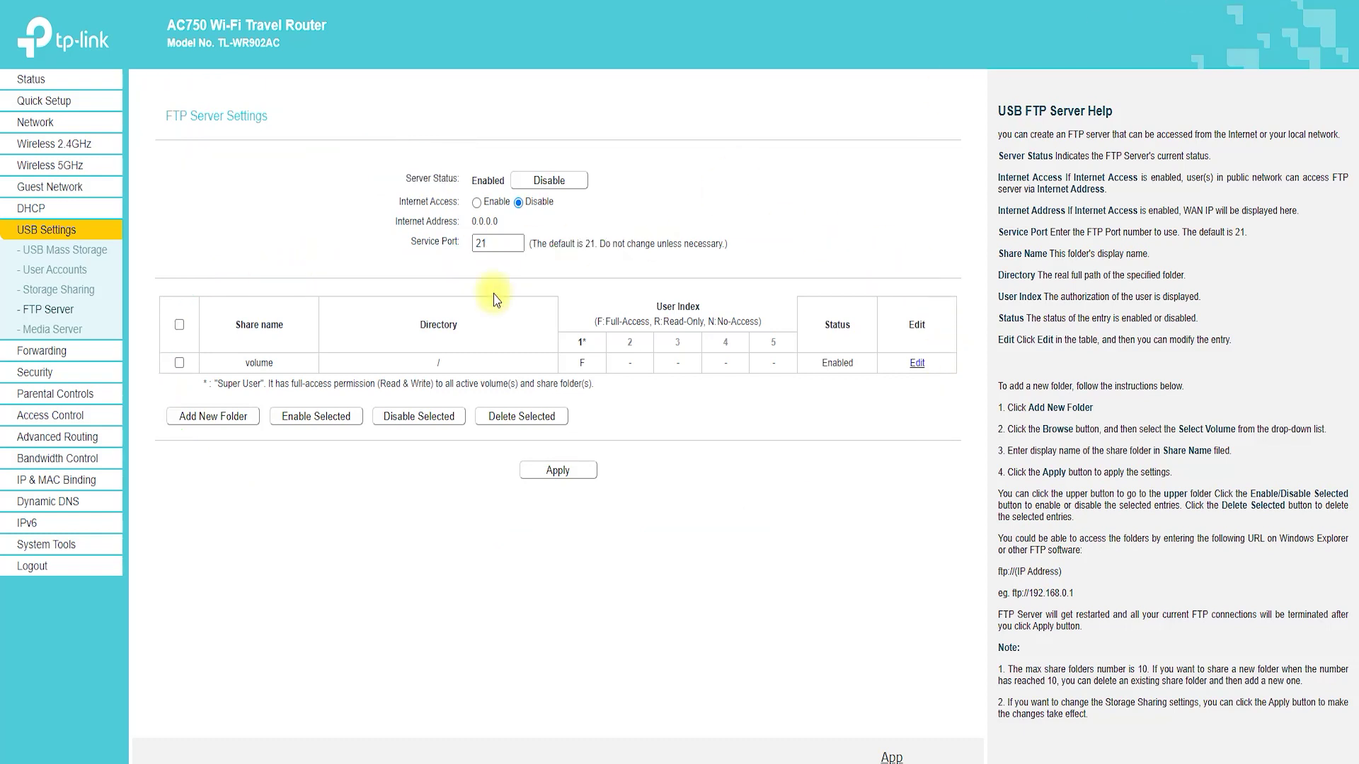
Open the form for adding a new FTP shared folder and check which volumes can be chosen for its directory.
left_click(213, 416)
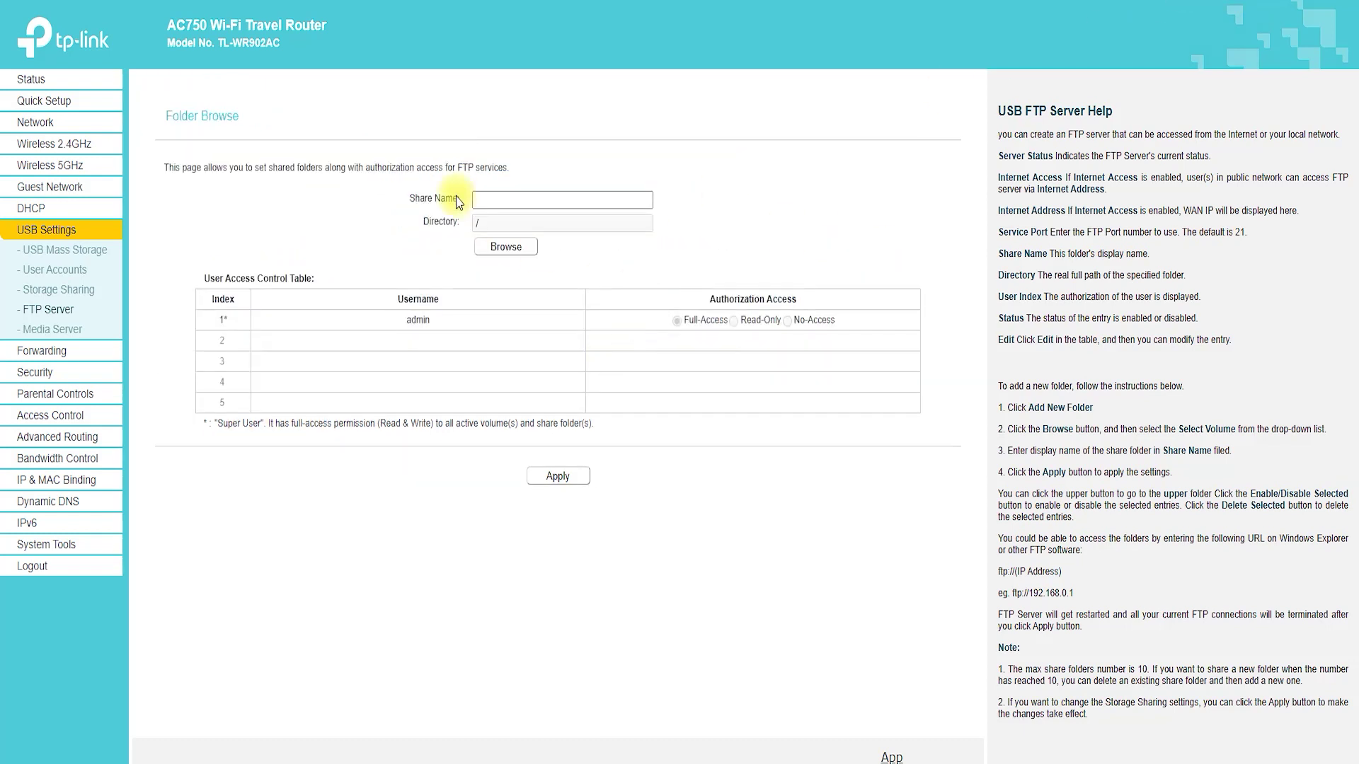
left_click(506, 247)
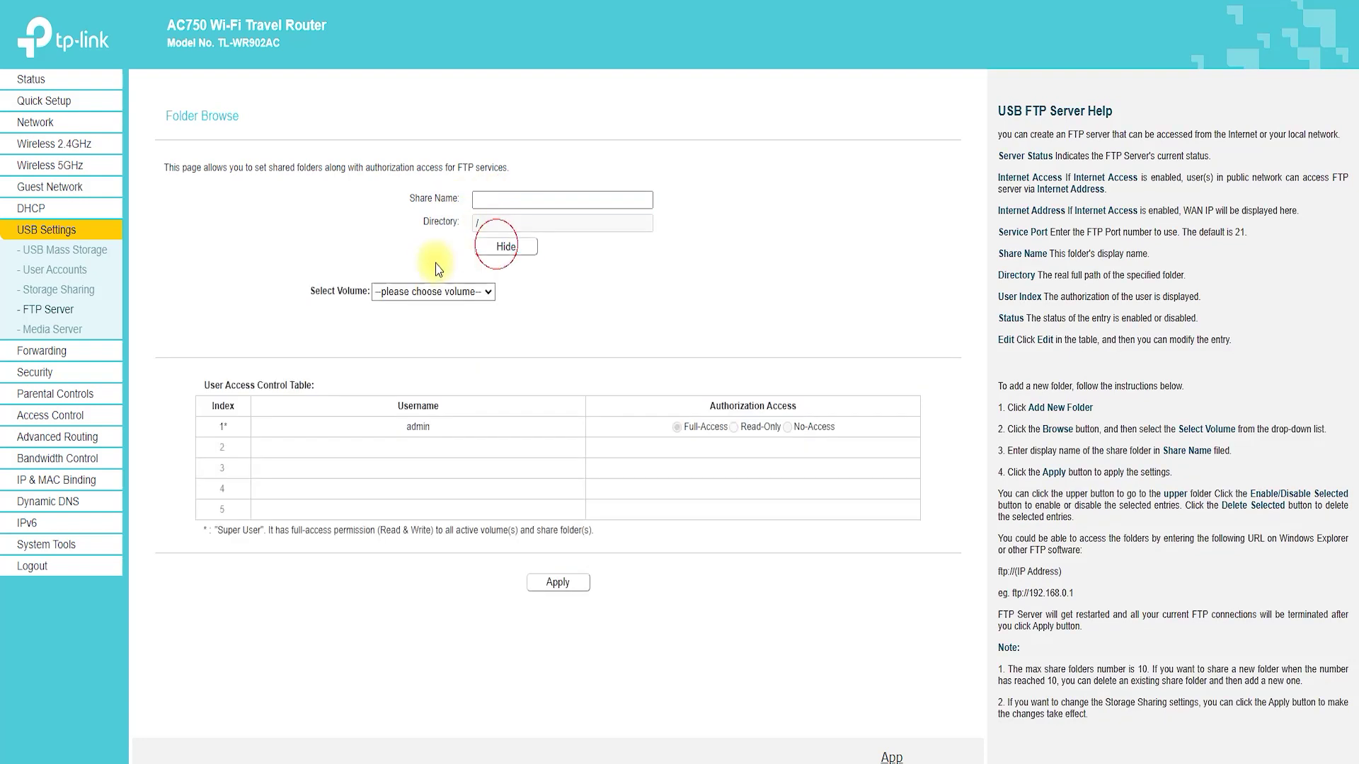
left_click(438, 292)
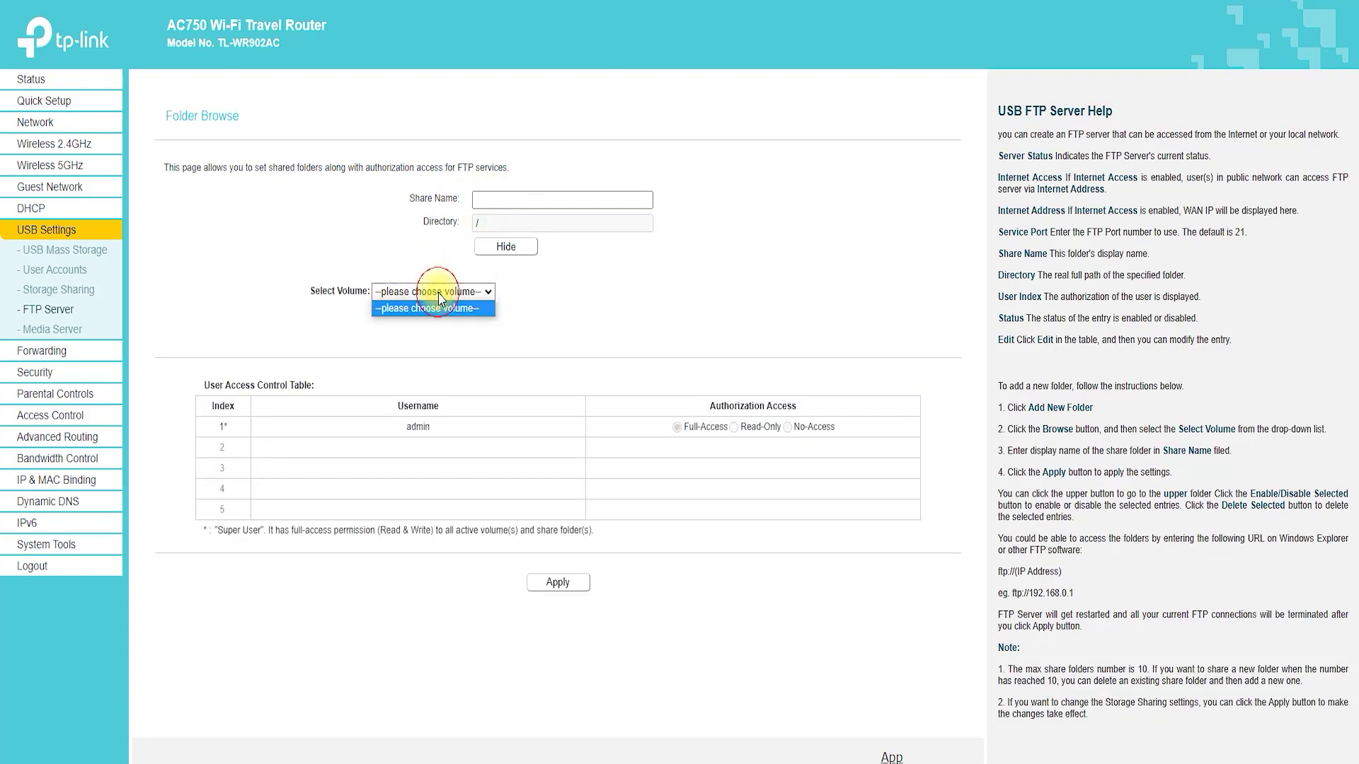
Open the USB Media Server page and view the Port Triggering, DMZ and UPnP pages under Forwarding.
left_click(68, 335)
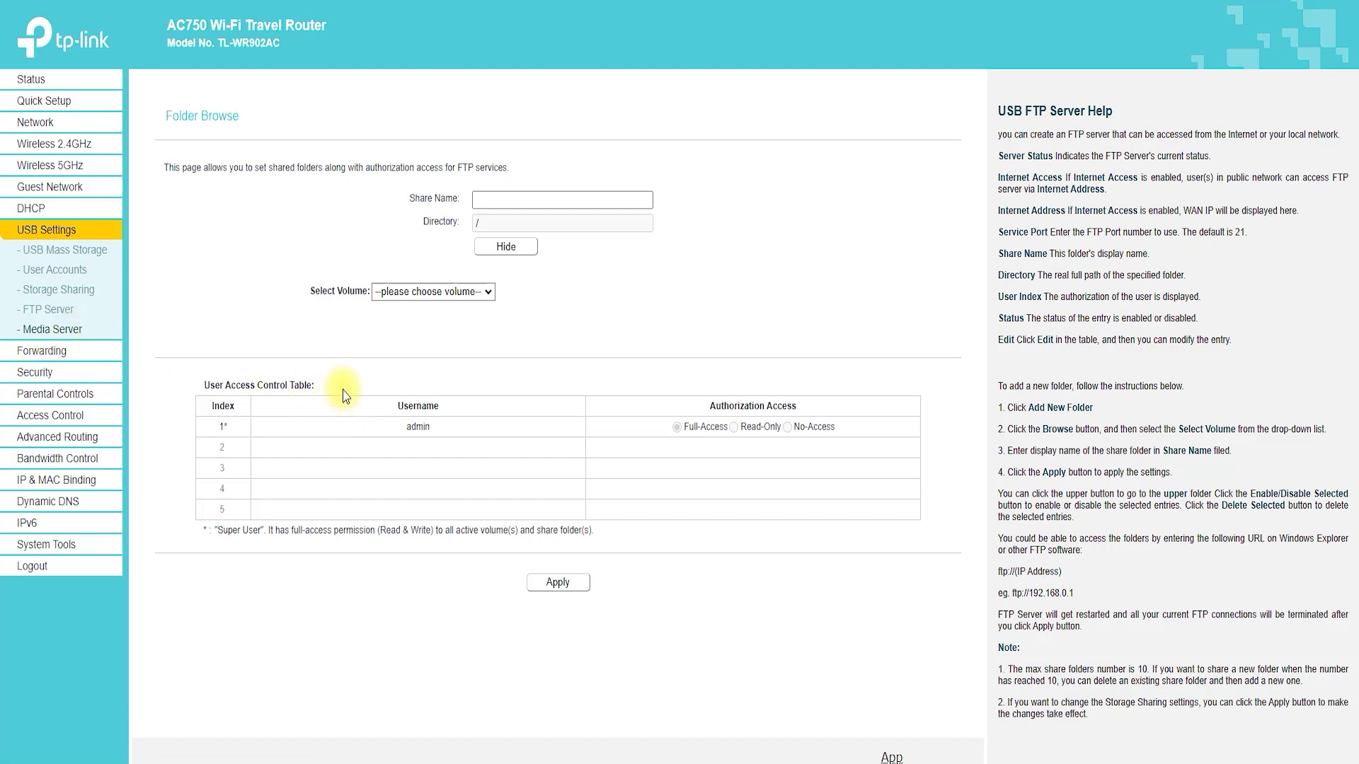
left_click(40, 351)
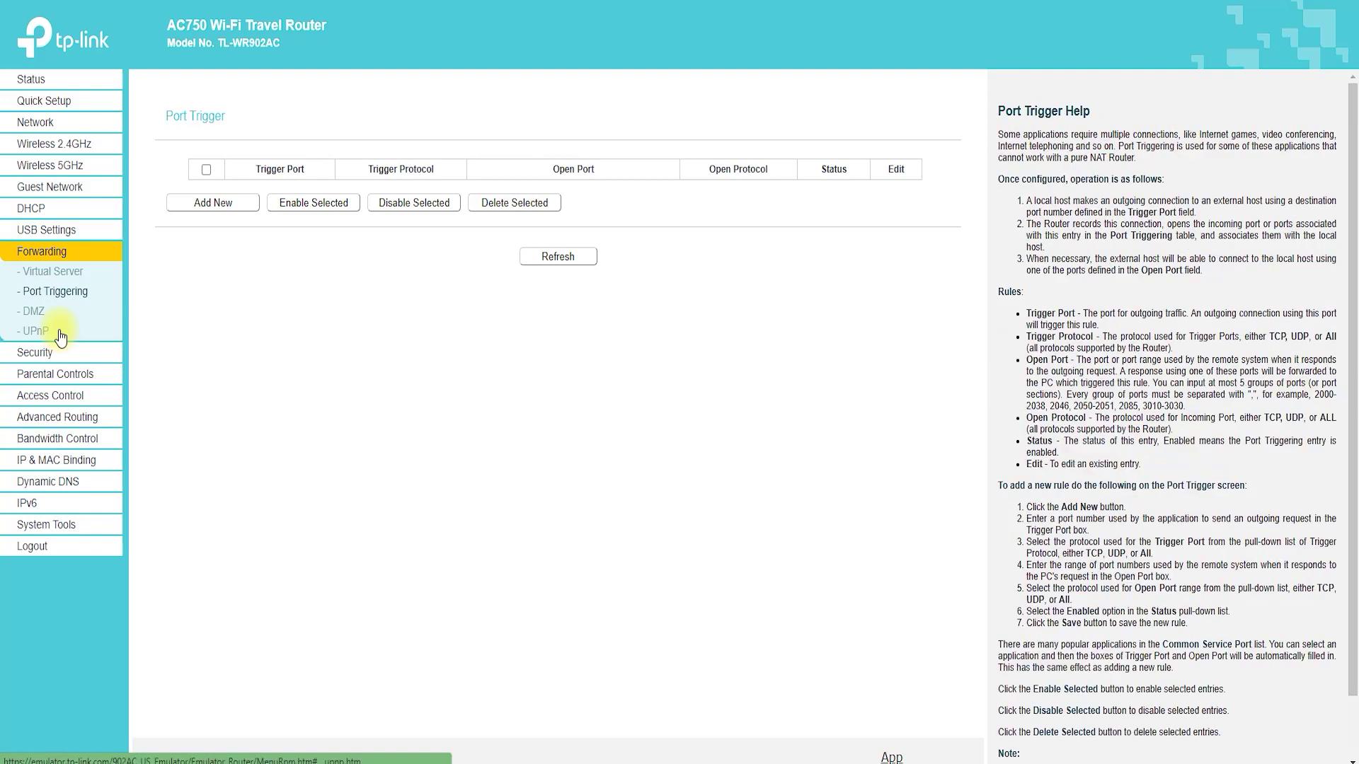
left_click(34, 311)
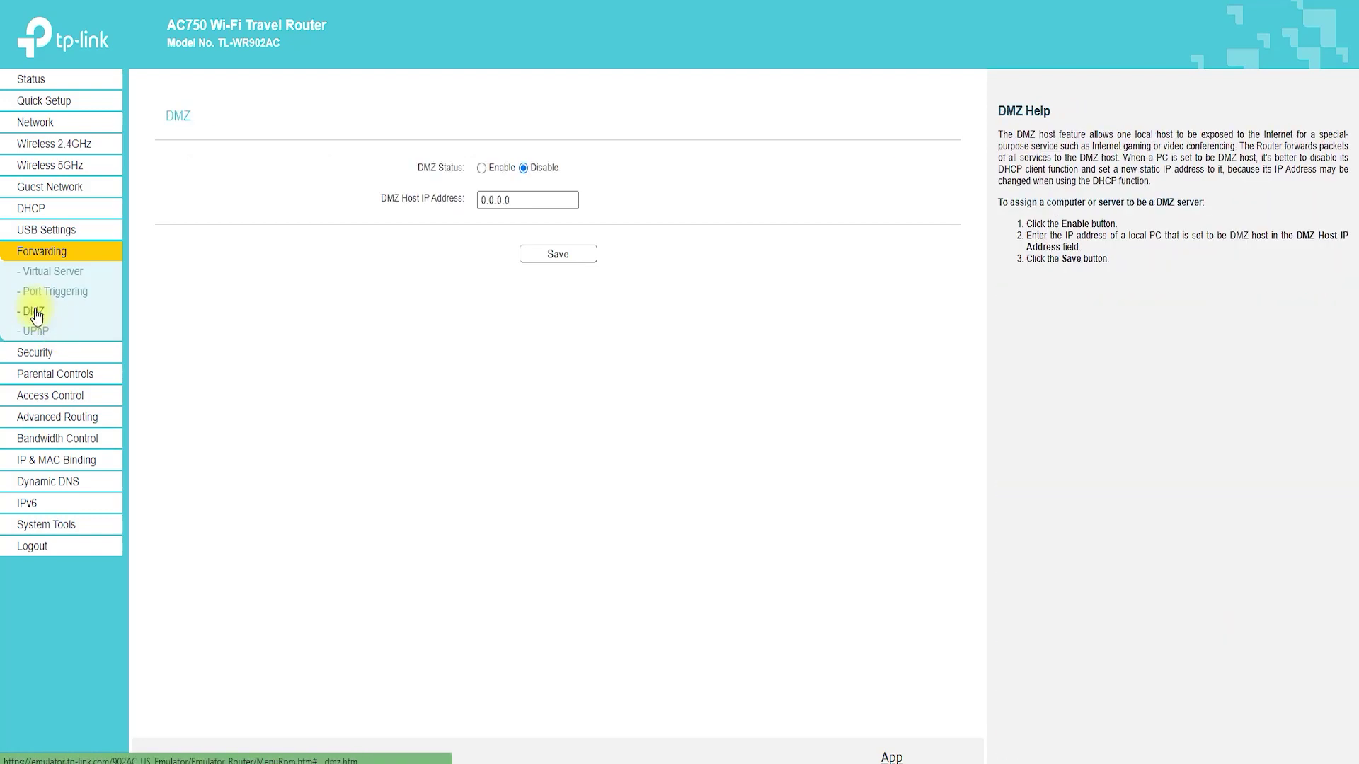
left_click(39, 332)
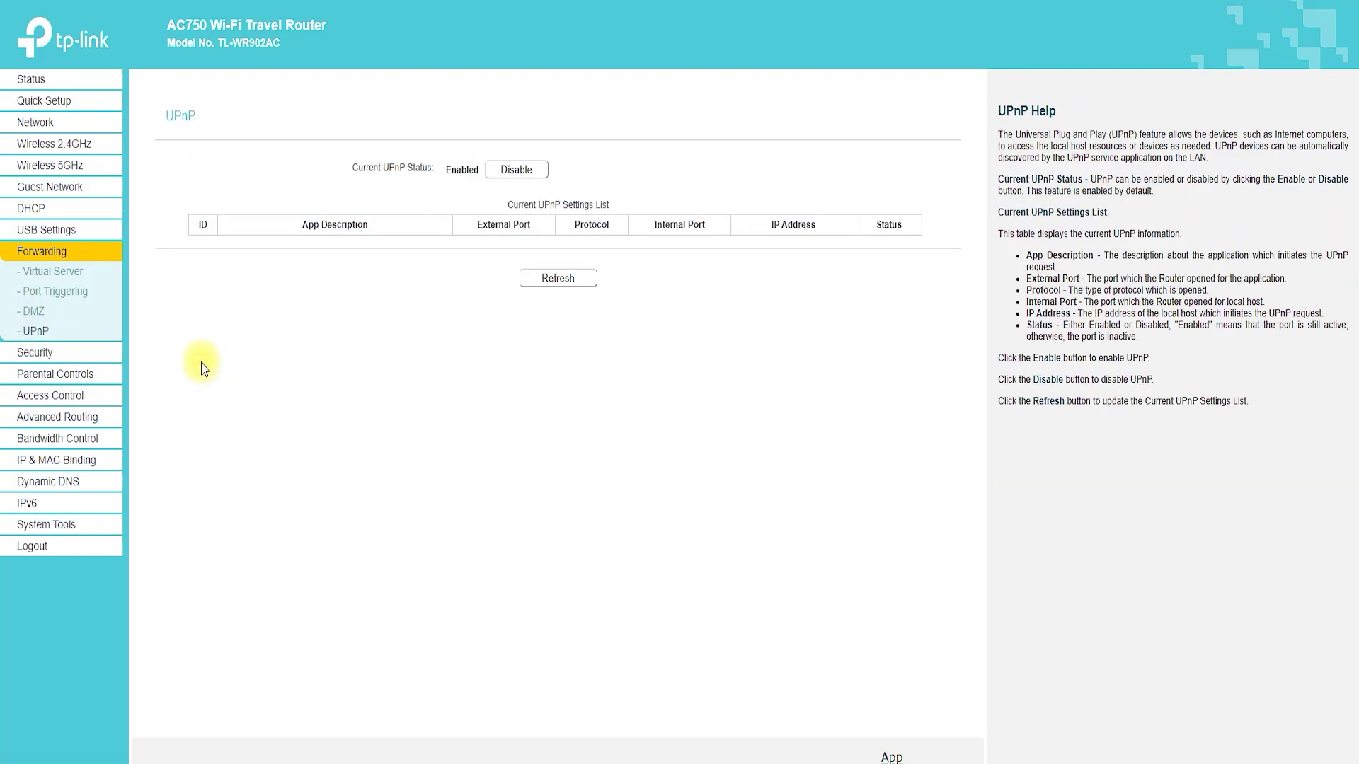
Open the Basic Security page and examine the firewall, VPN and ALG settings.
left_click(47, 353)
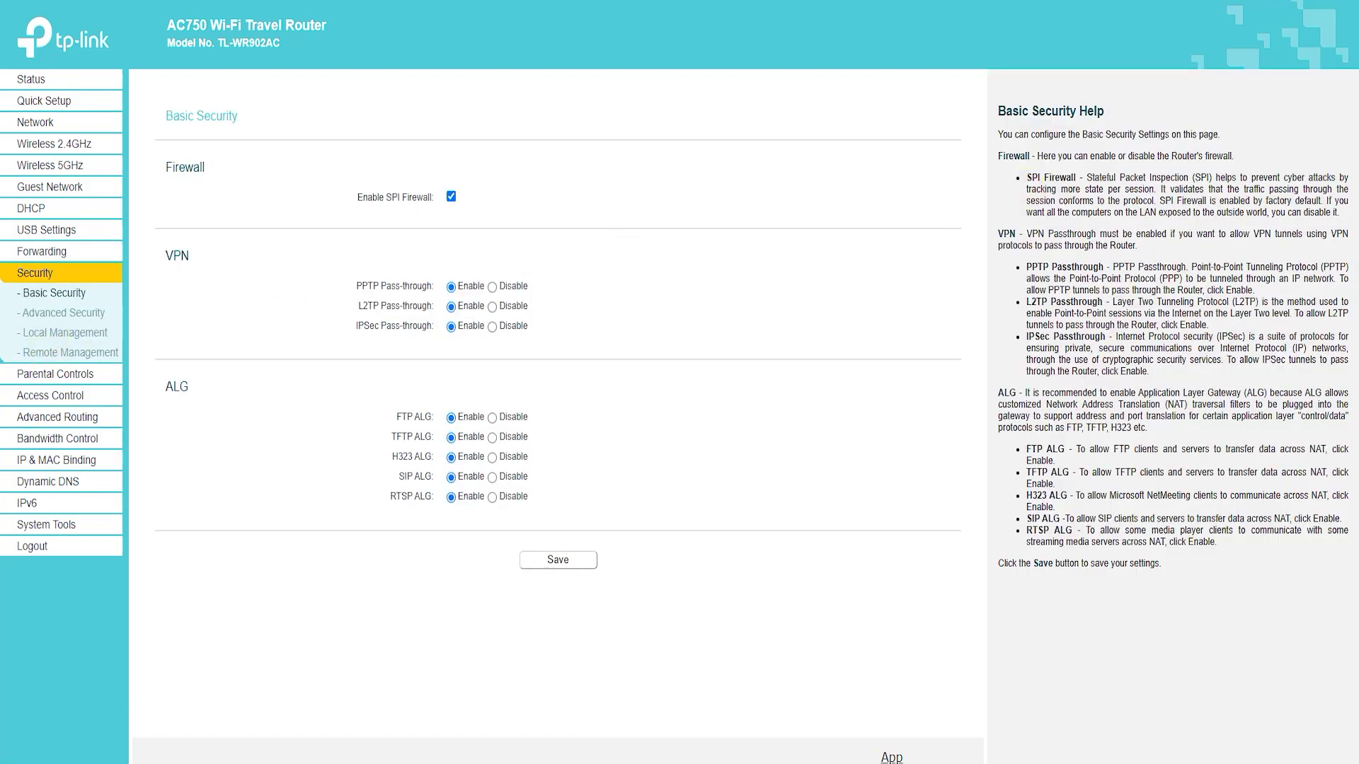
left_click_drag(186, 138, 117, 83)
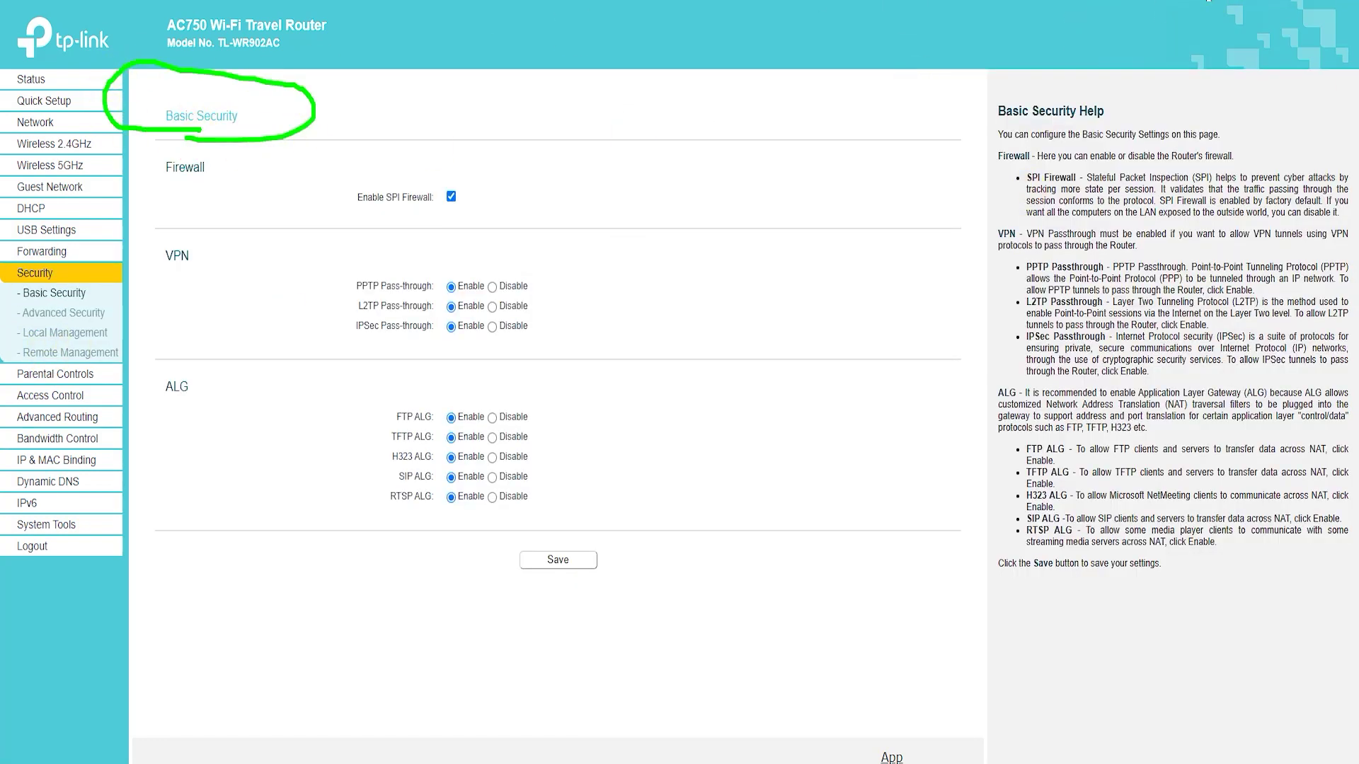
key("Escape")
View the Advanced Security, Local Management and Remote Management pages of the security section.
left_click(54, 318)
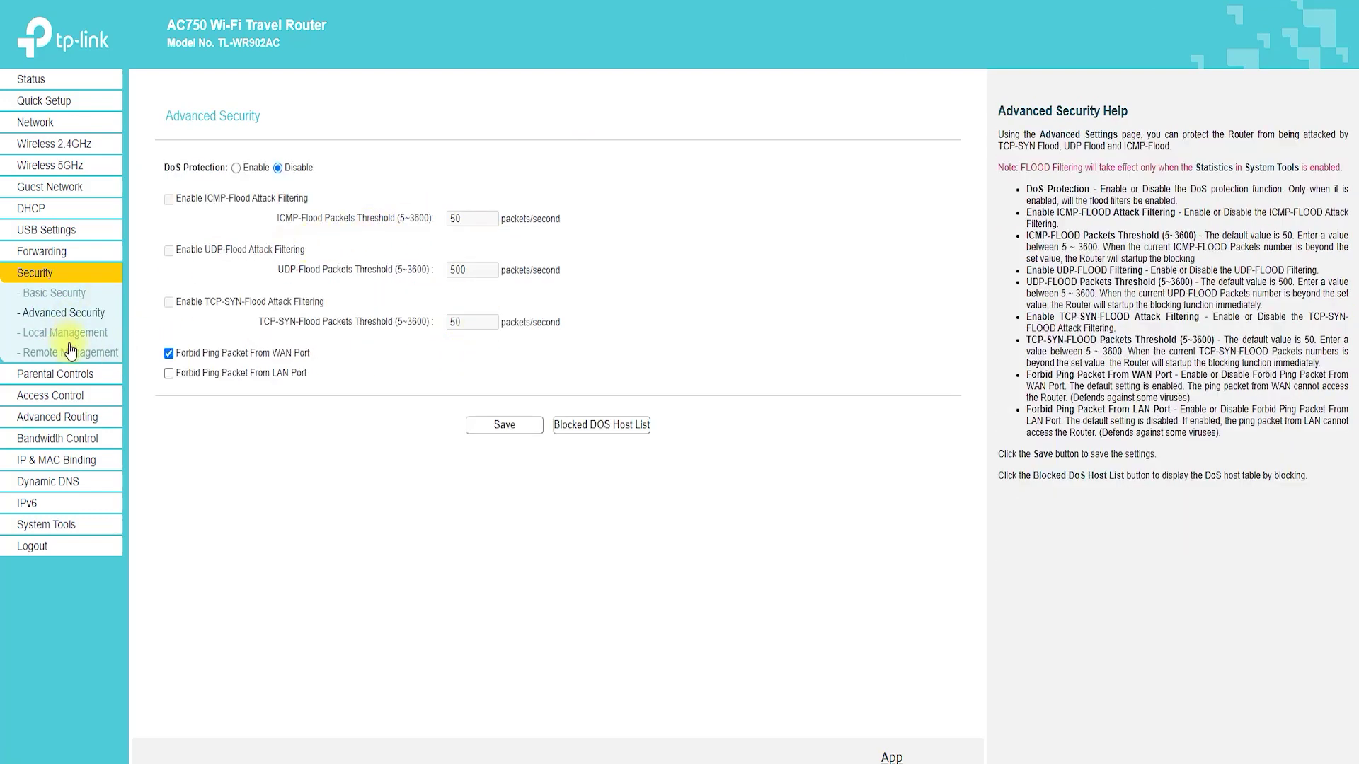
left_click(43, 353)
left_click(44, 333)
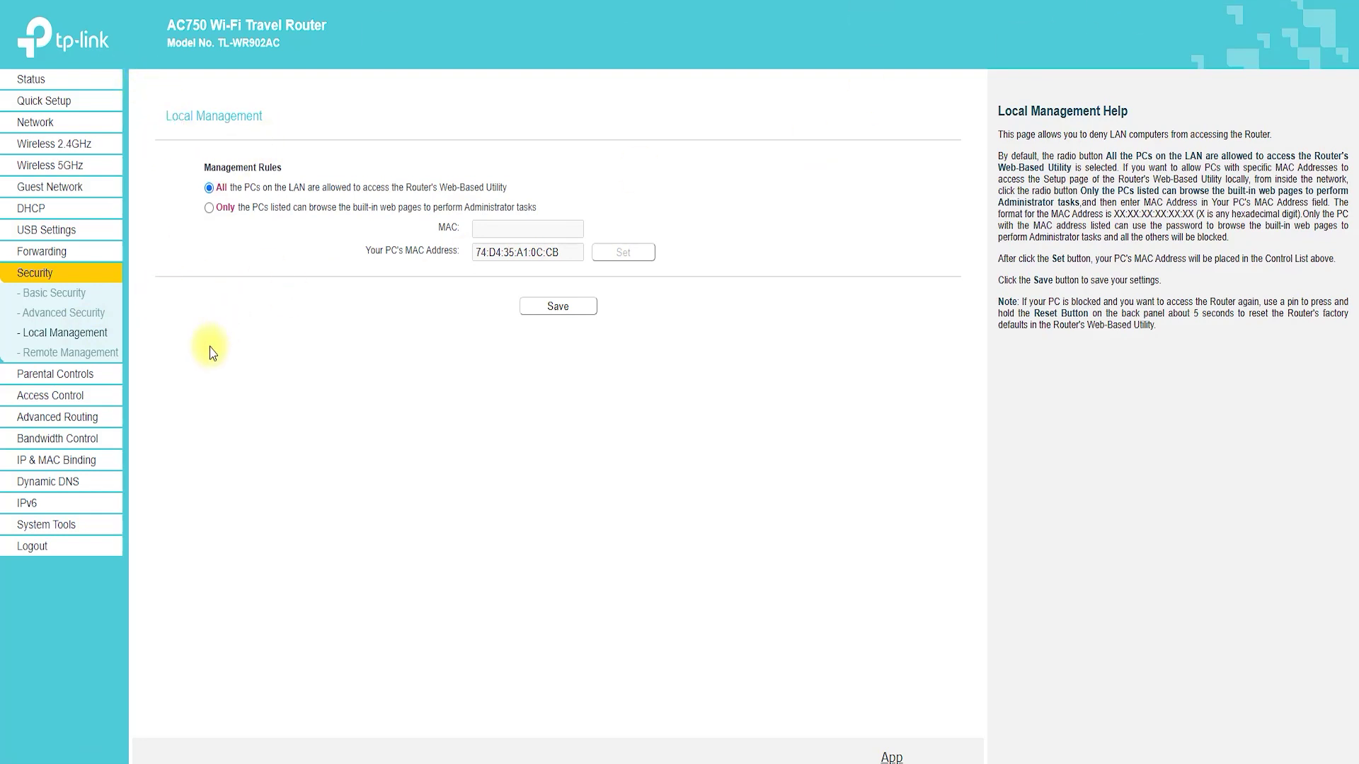
left_click(86, 357)
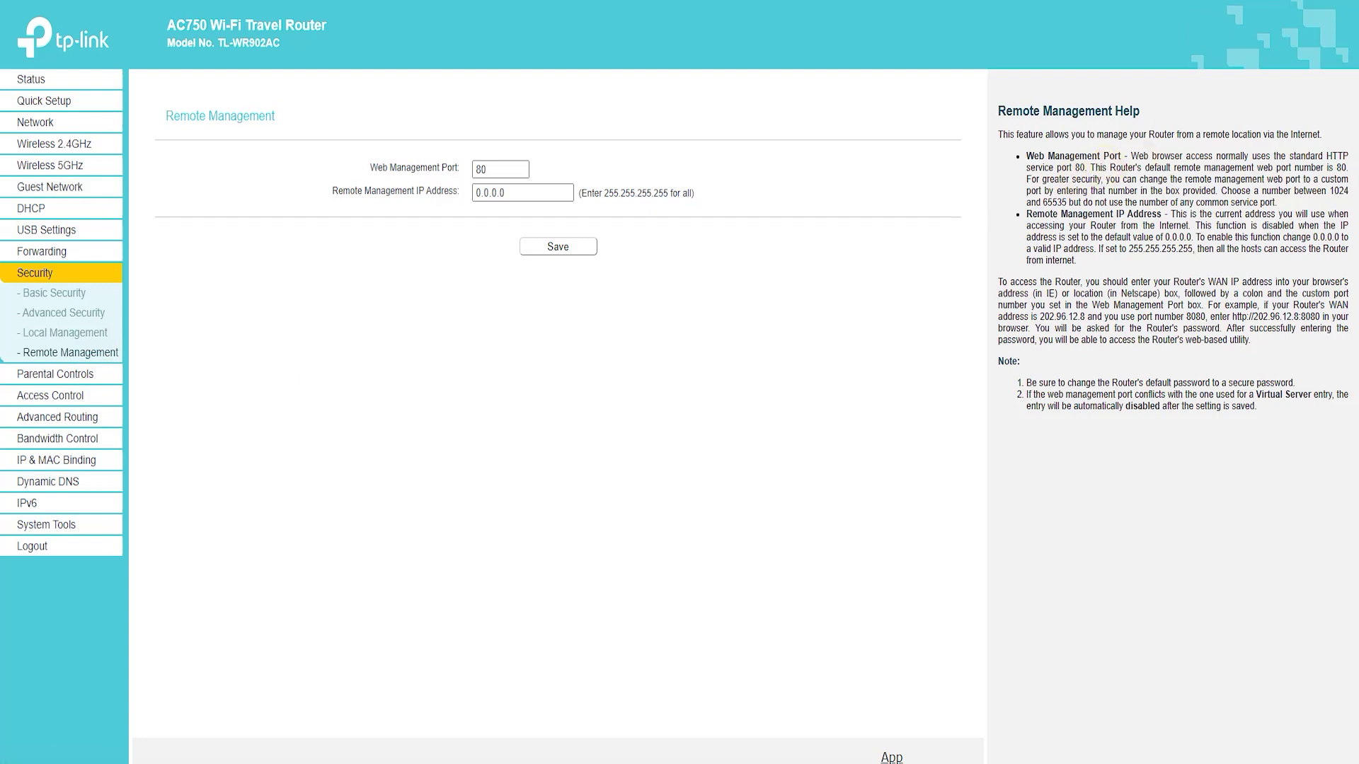
Finish viewing the Remote Management page and open the Parental Controls page to look over its settings.
mouse_move(148, 137)
left_mouse_down()
mouse_move(280, 122)
mouse_move(158, 122)
left_mouse_up()
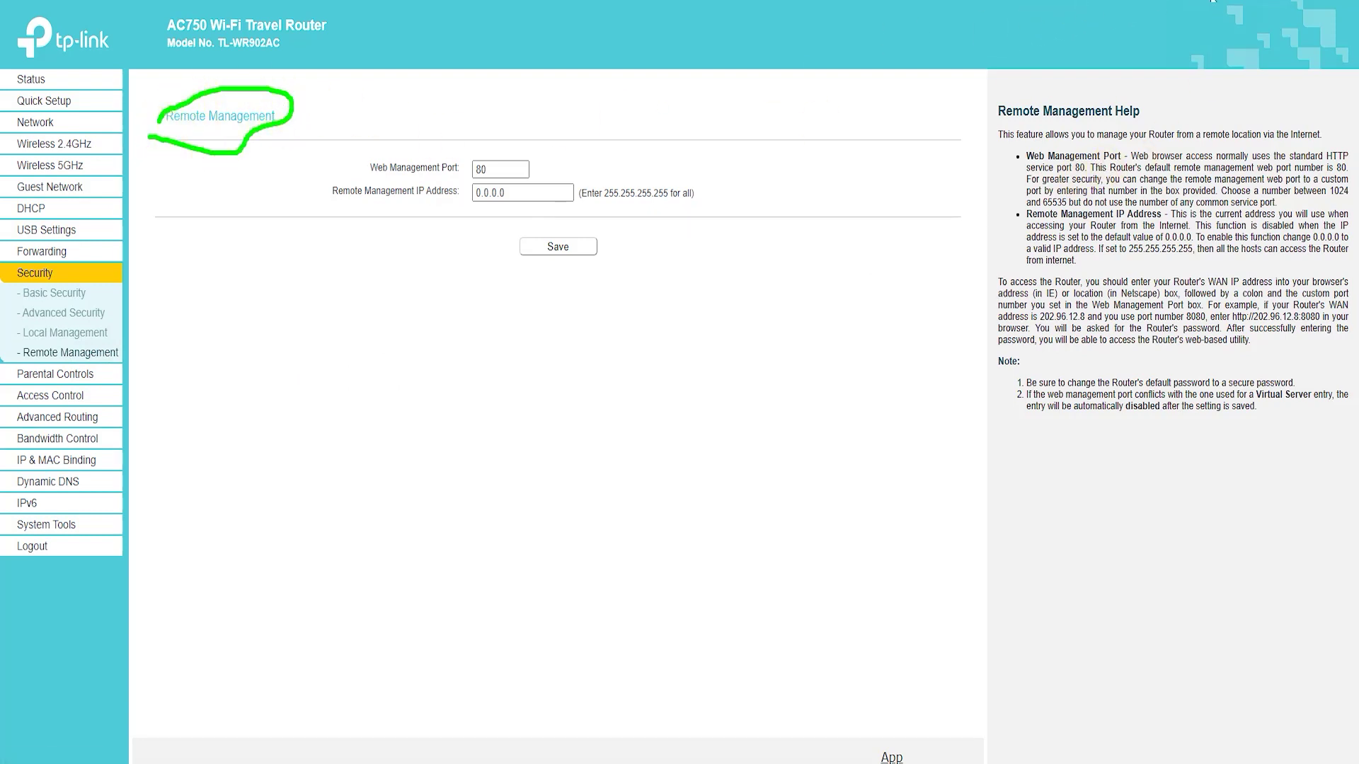
left_click(55, 374)
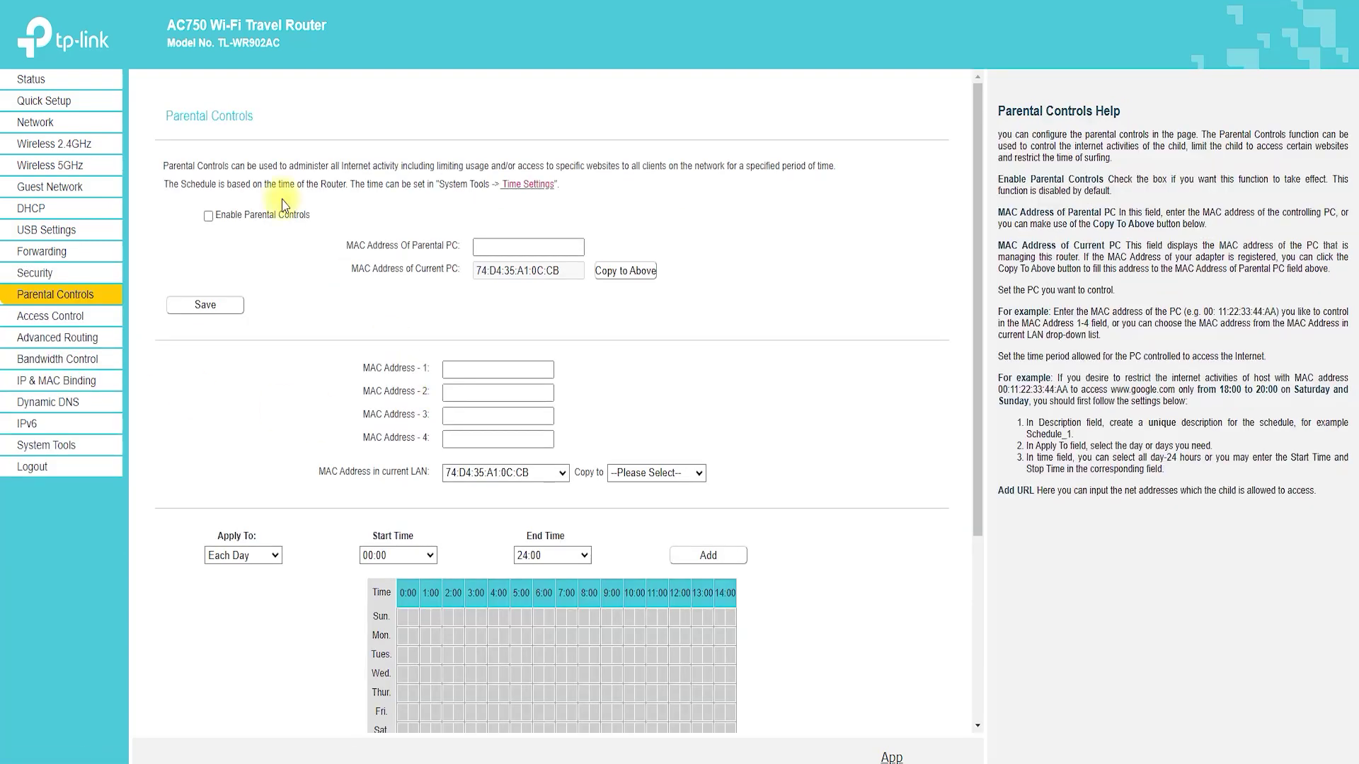
mouse_move(290, 99)
left_mouse_down()
mouse_move(191, 145)
mouse_move(149, 106)
mouse_move(199, 147)
left_mouse_up()
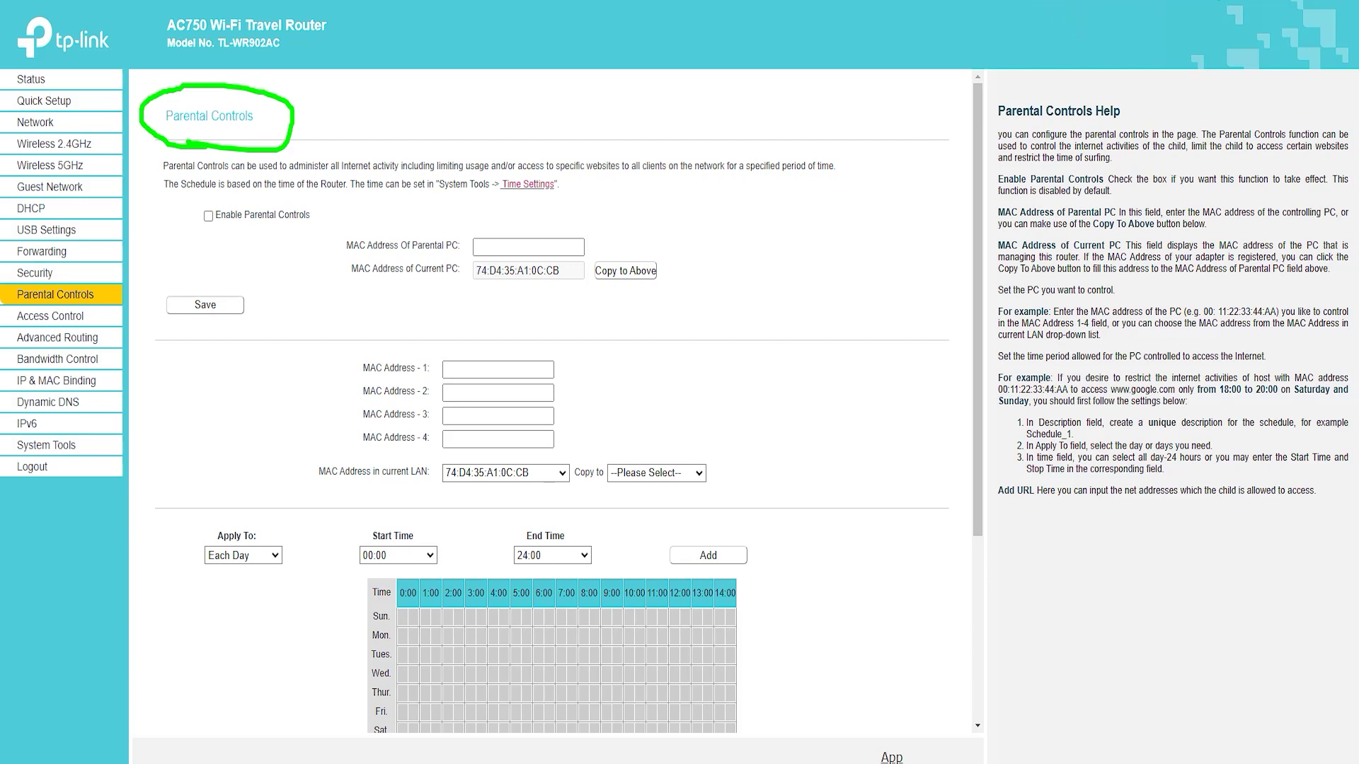
Open the Access Control section and view its Rule, Host, Target and Schedule pages.
left_click(60, 316)
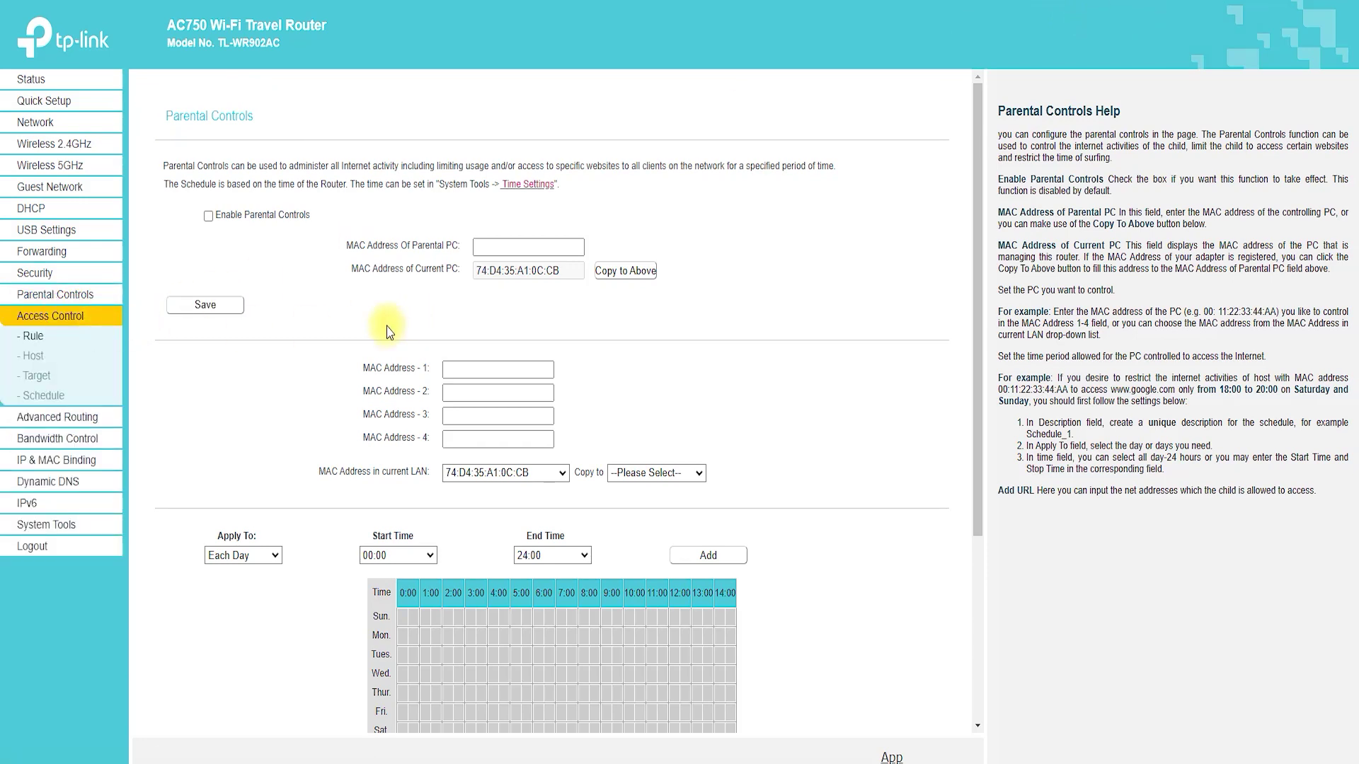
left_click(33, 356)
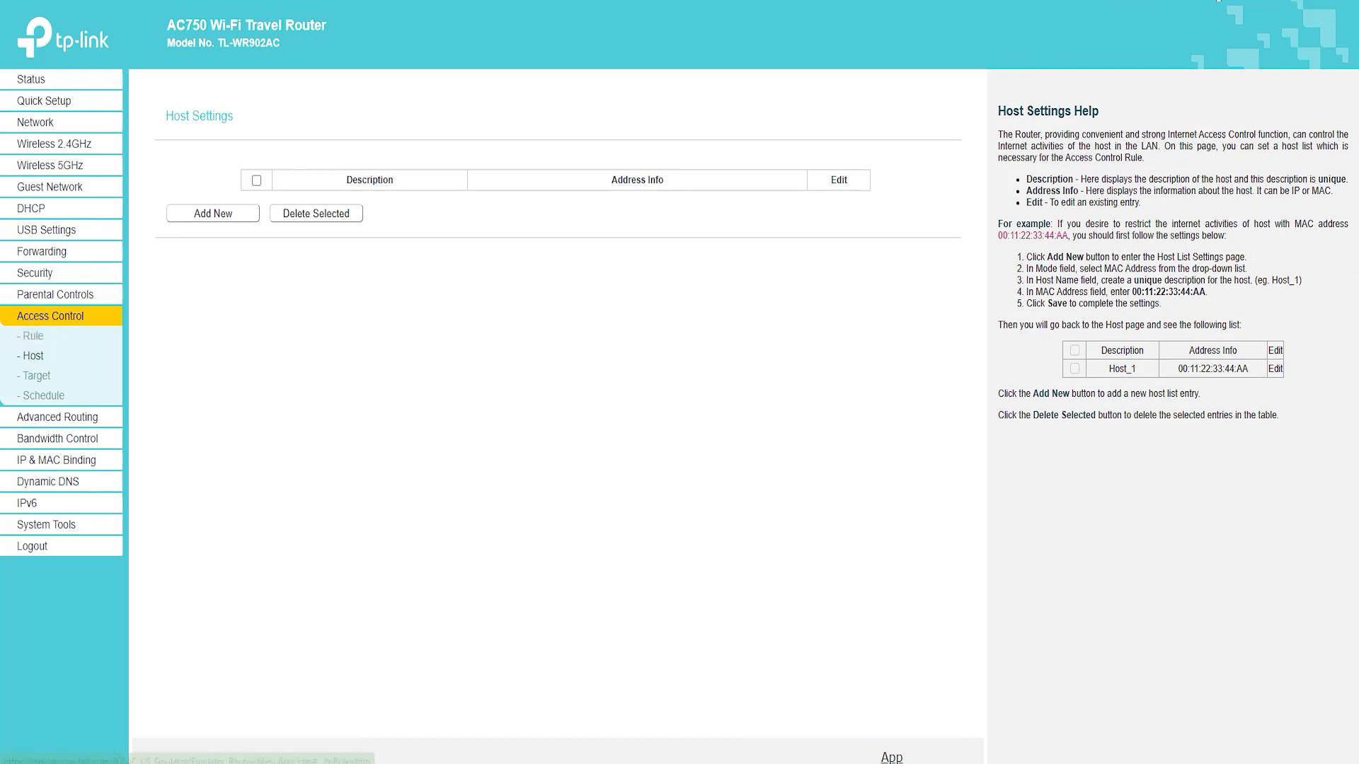
mouse_move(182, 139)
left_mouse_down()
mouse_move(175, 102)
mouse_move(185, 145)
left_mouse_up()
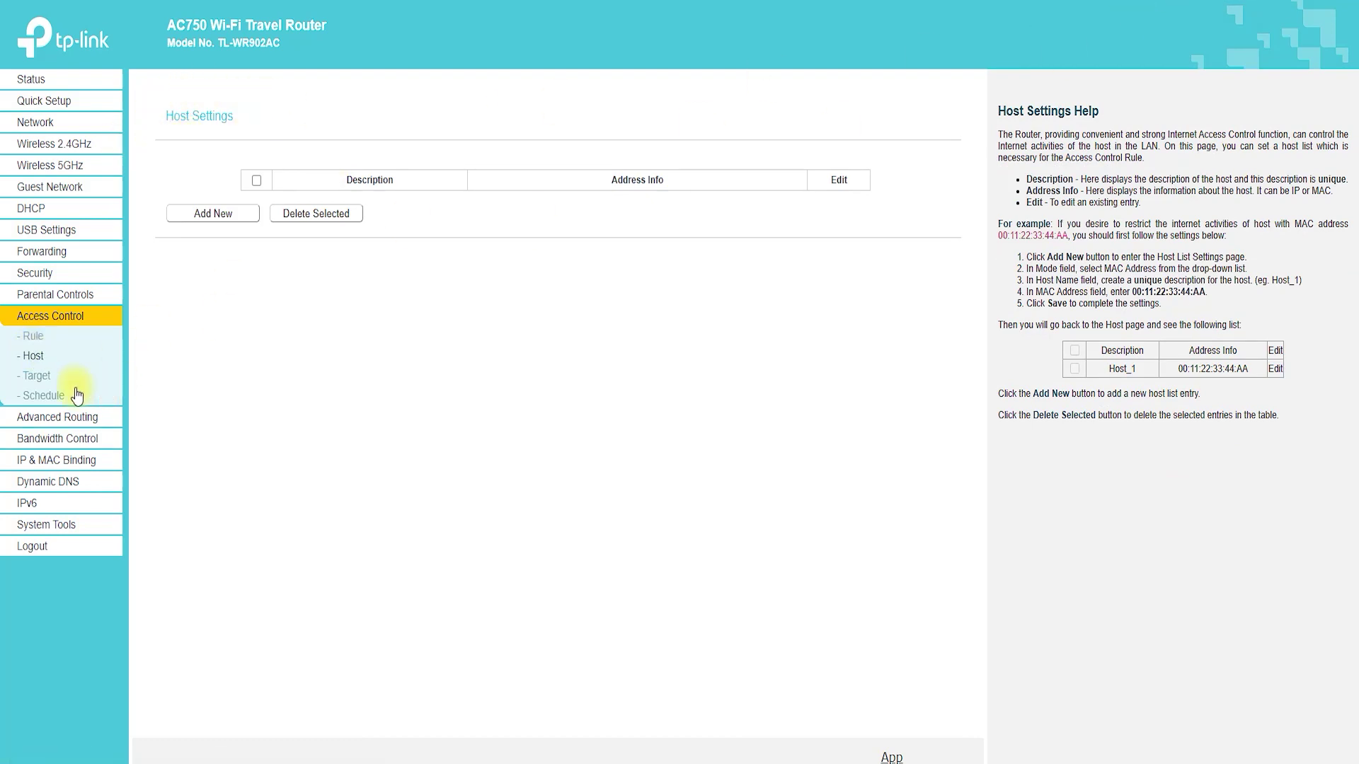
left_click(36, 376)
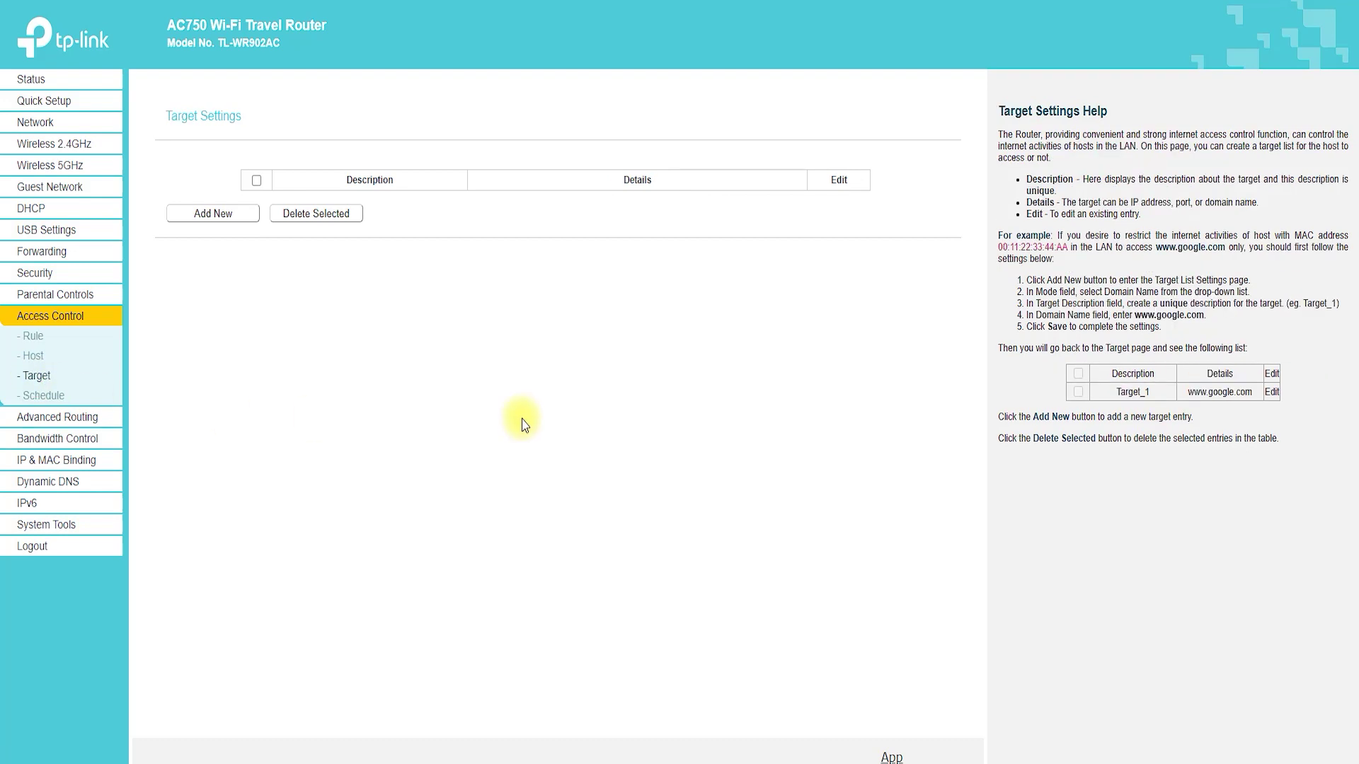
mouse_move(188, 145)
left_mouse_down()
mouse_move(262, 140)
mouse_move(145, 117)
mouse_move(202, 141)
left_mouse_up()
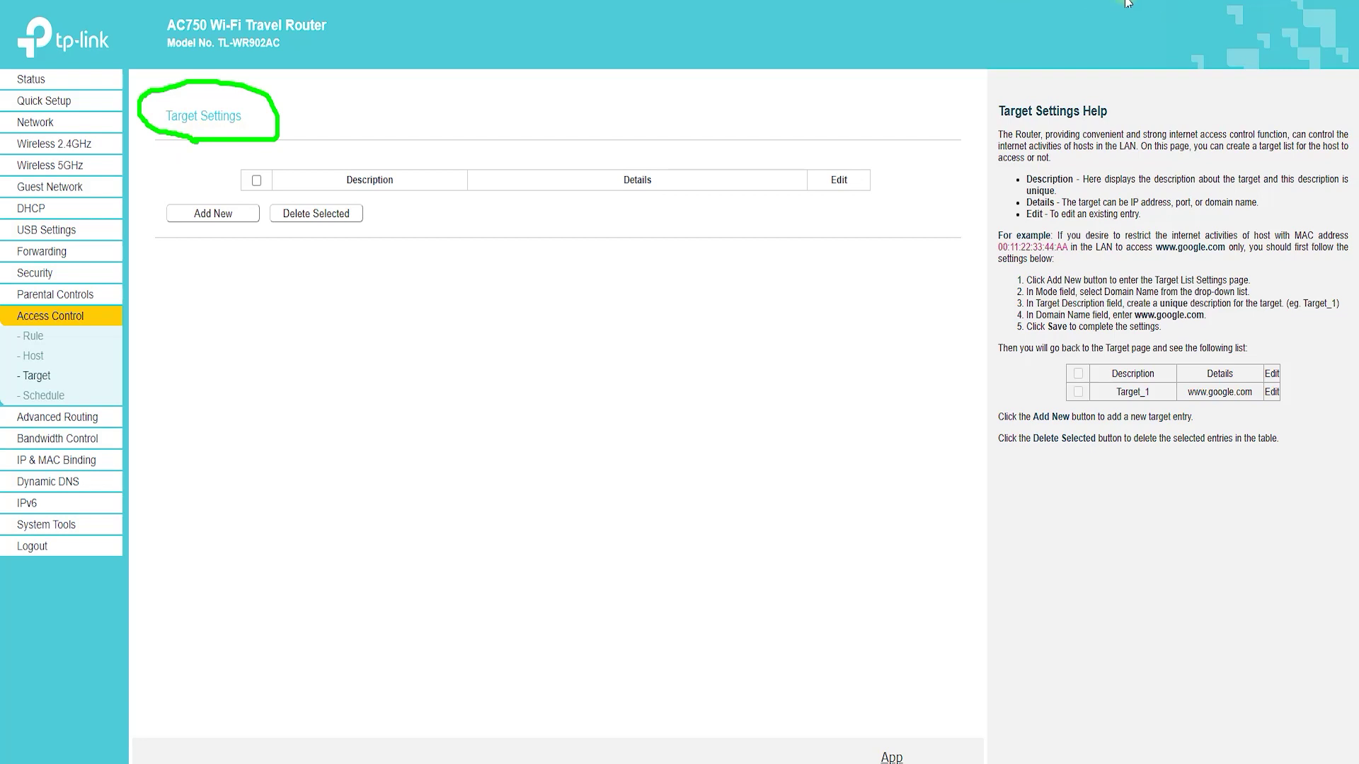
left_click(58, 392)
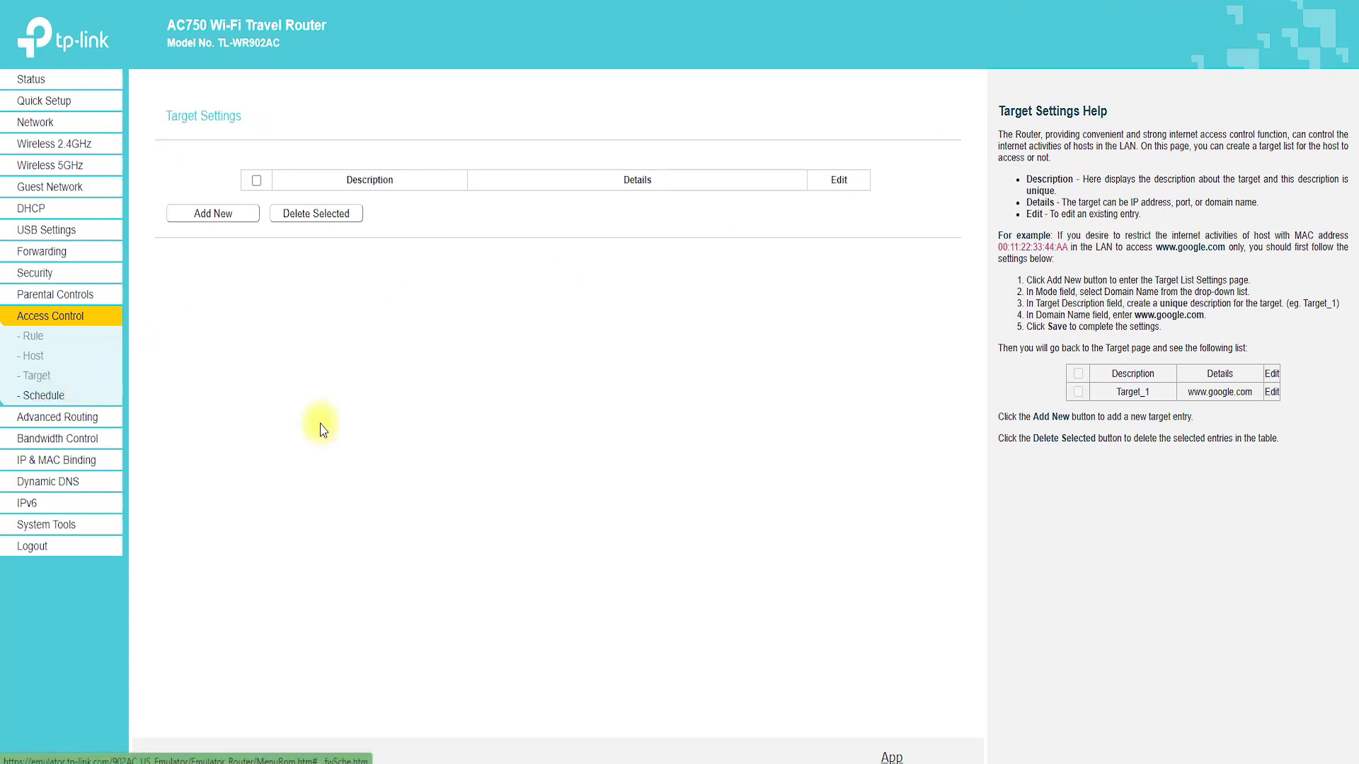
View the Static Route List page under Advanced Routing and the Bandwidth Control page.
left_click(61, 419)
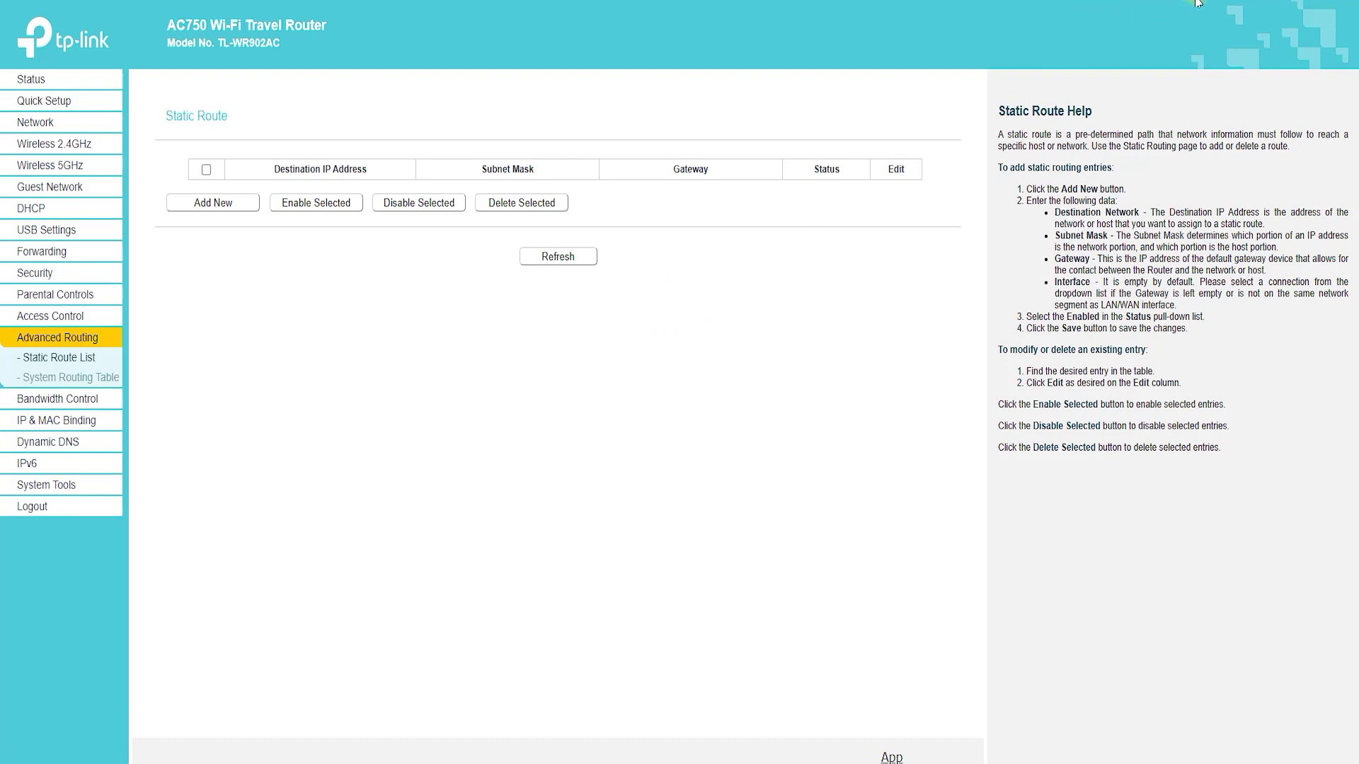
mouse_move(170, 138)
left_mouse_down()
mouse_move(248, 135)
mouse_move(153, 89)
mouse_move(194, 145)
left_mouse_up()
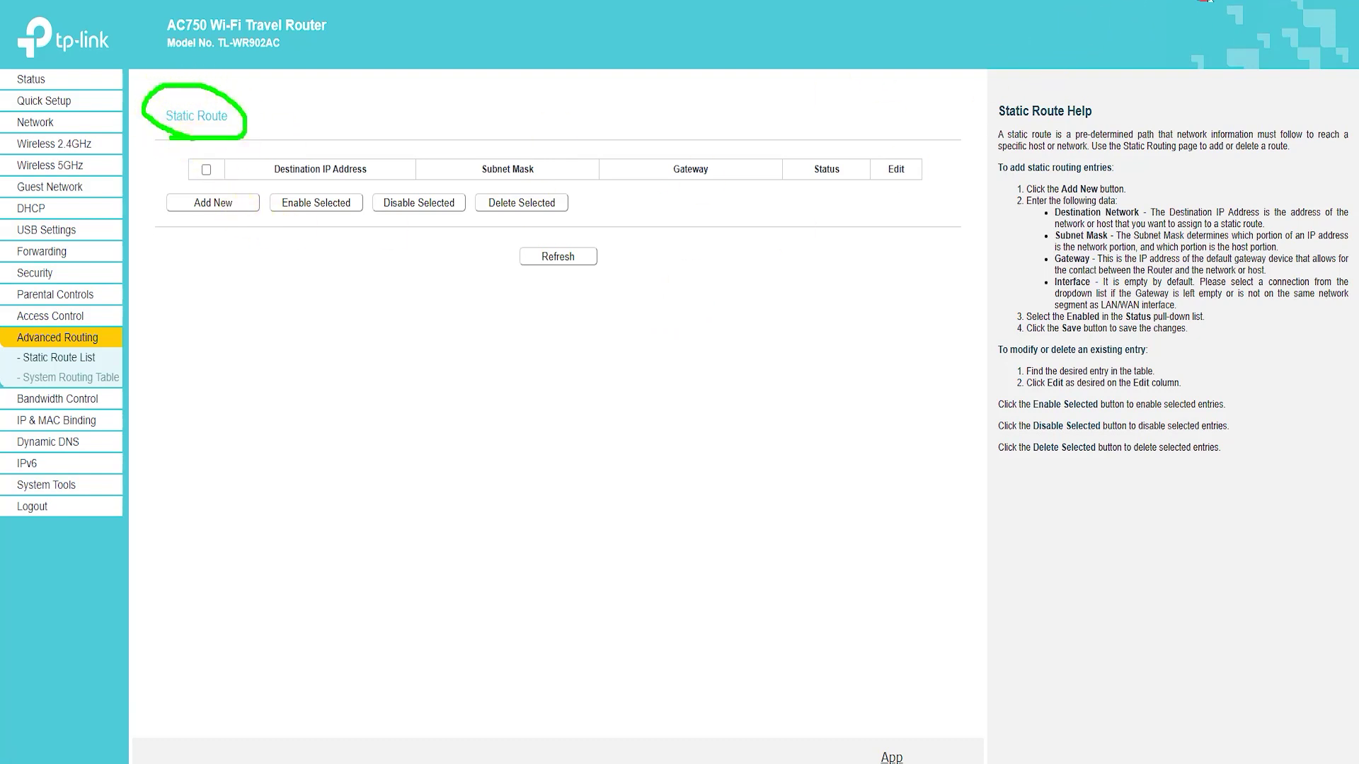
left_click(64, 401)
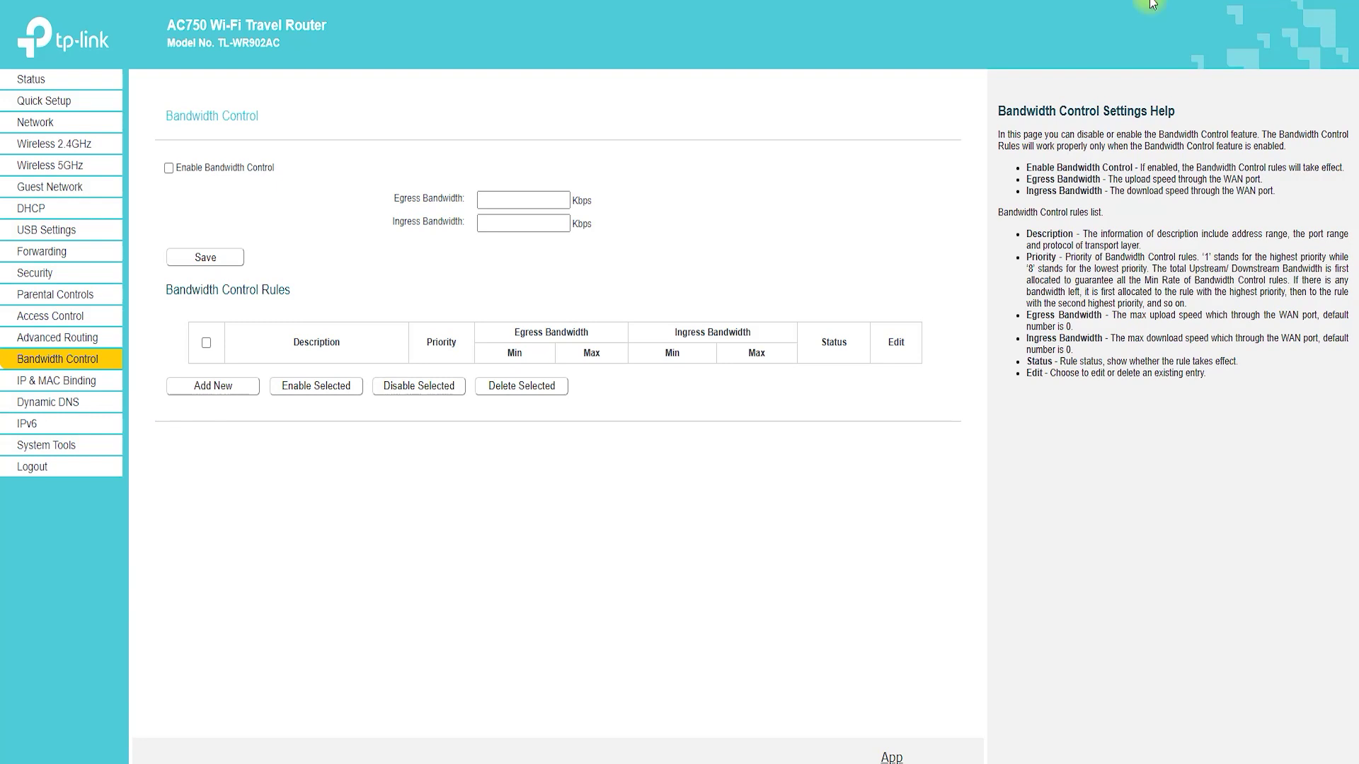
mouse_move(206, 137)
left_mouse_down()
mouse_move(200, 85)
mouse_move(210, 143)
left_mouse_up()
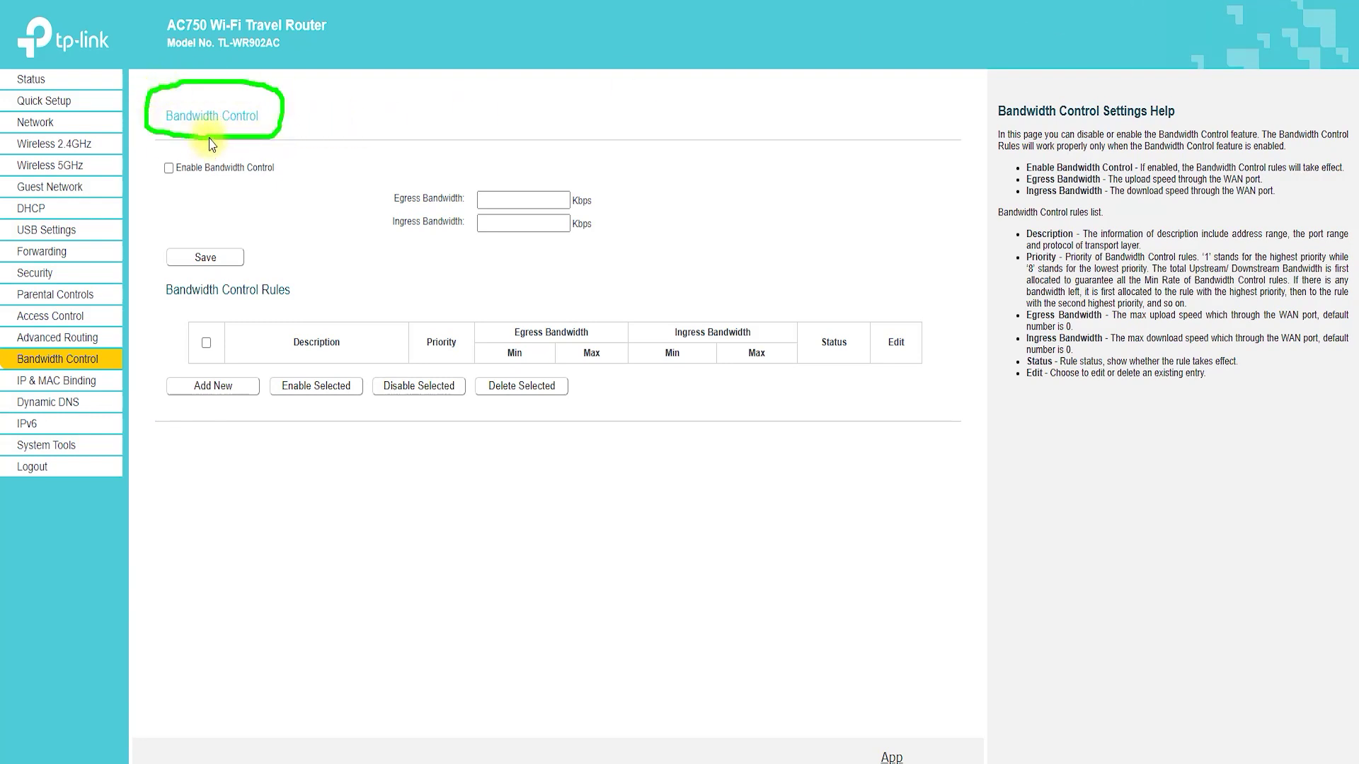
View the Binding Settings and ARP List pages of the IP & MAC Binding section.
left_click(85, 380)
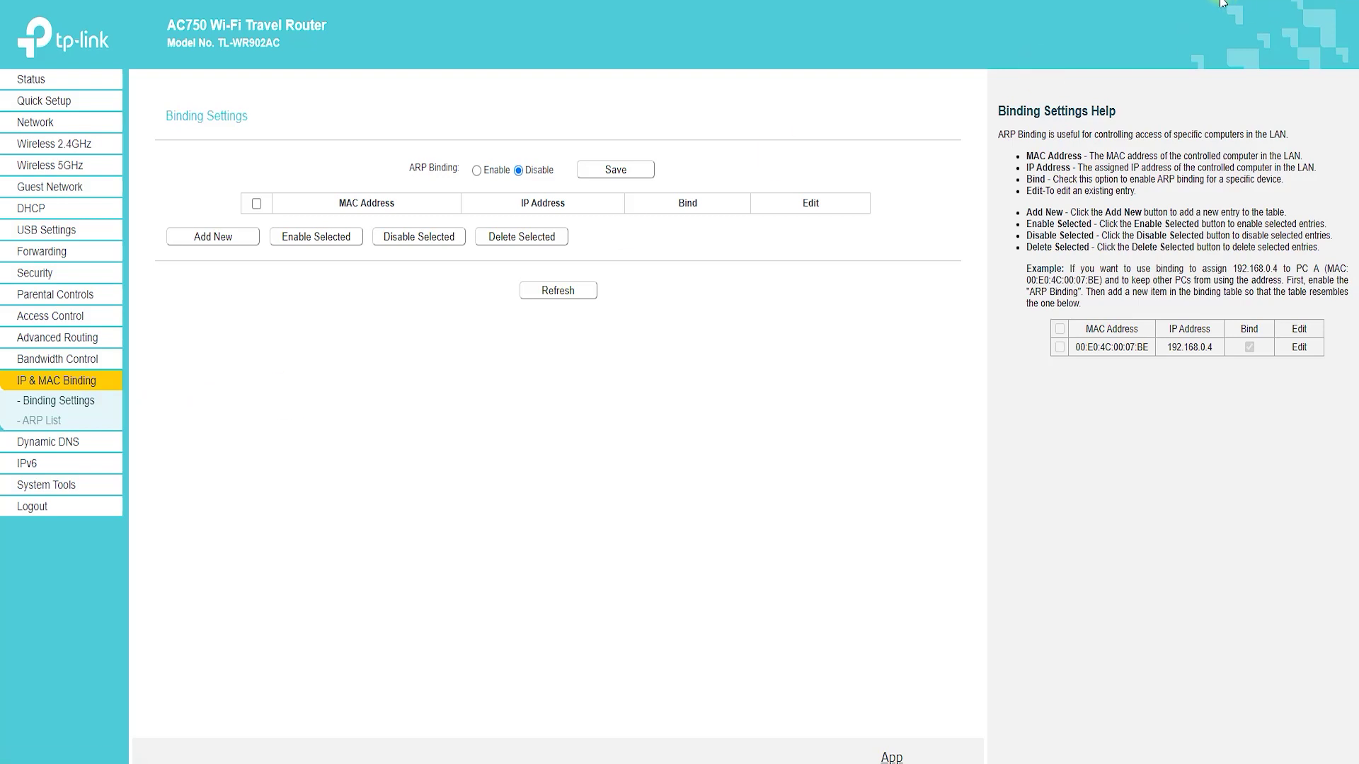
mouse_move(164, 128)
left_mouse_down()
mouse_move(262, 106)
mouse_move(182, 149)
mouse_move(175, 139)
left_mouse_up()
left_click(59, 421)
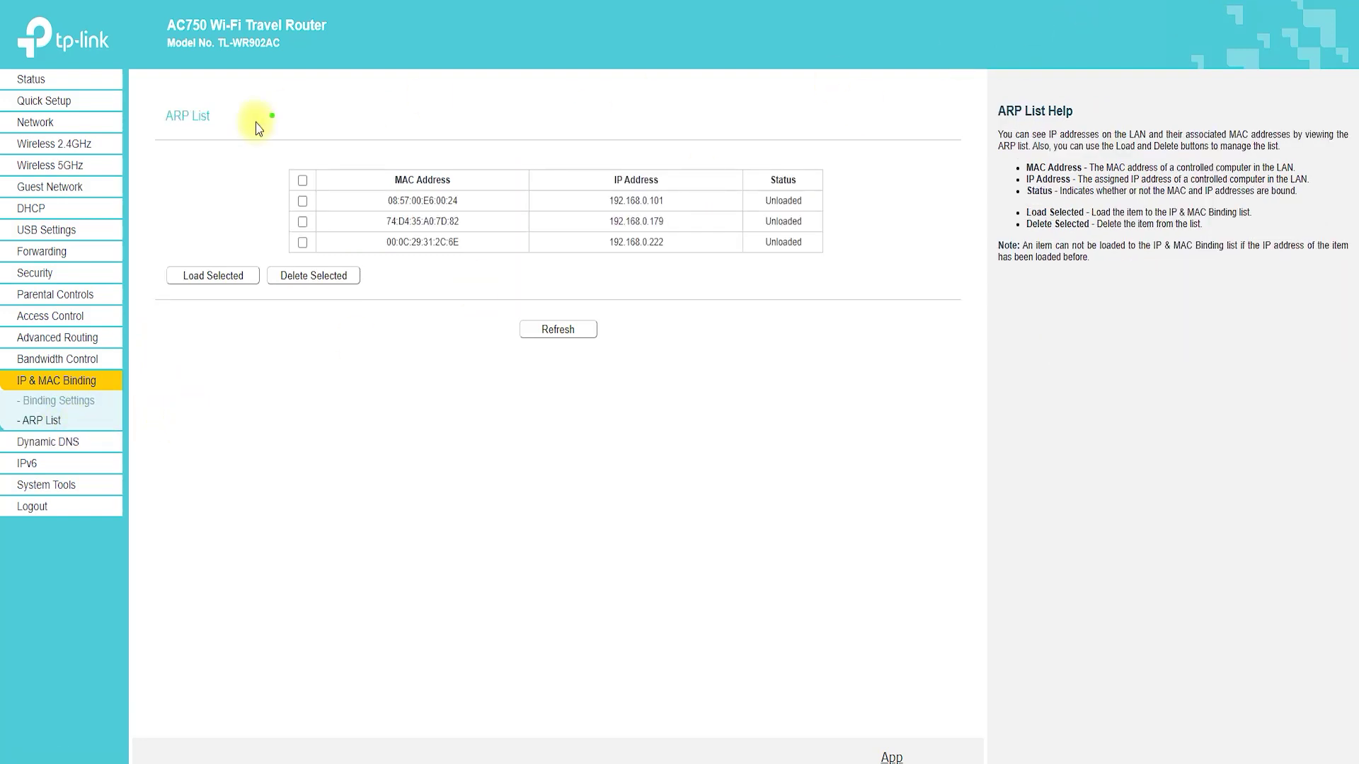
mouse_move(190, 142)
left_mouse_down()
mouse_move(137, 146)
mouse_move(205, 140)
left_mouse_up()
View the Dynamic DNS settings and examine the WAN and LAN details on the IPv6 Status page.
left_click(44, 443)
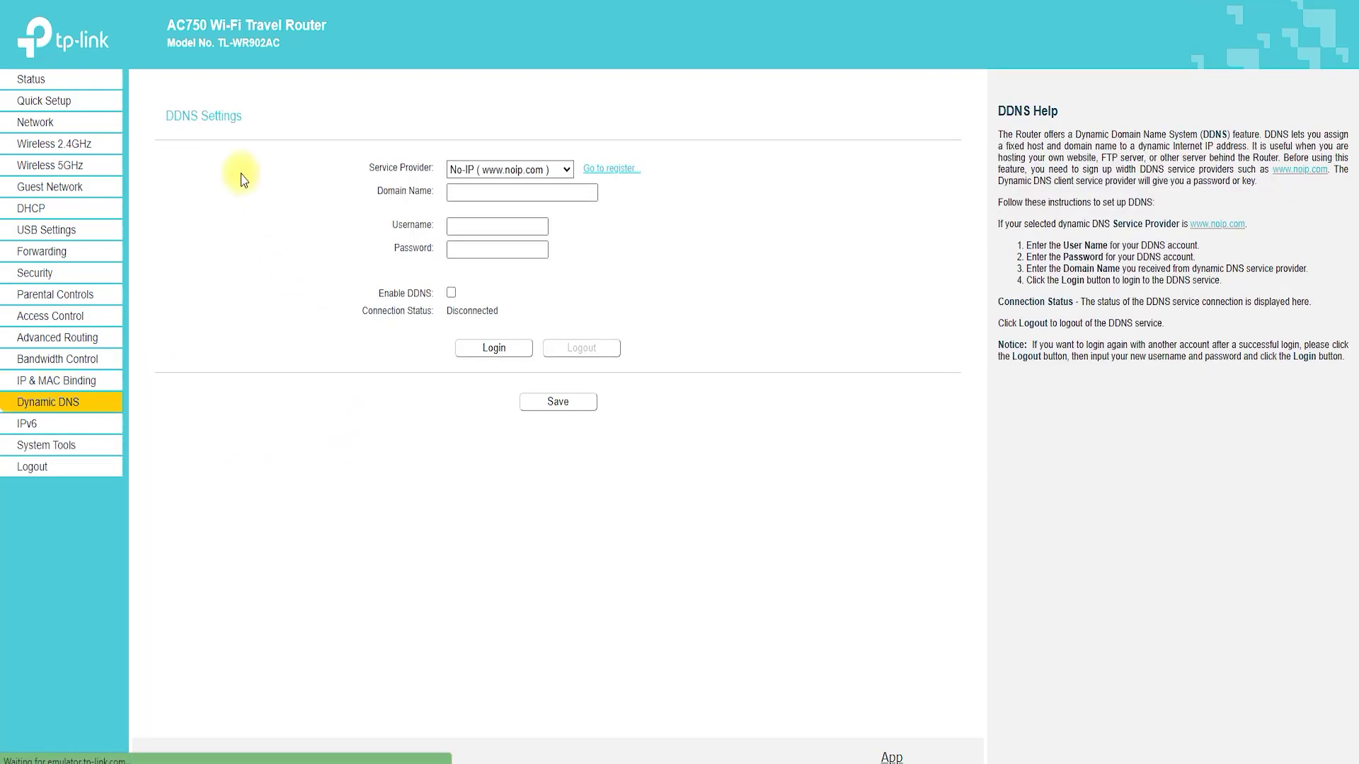
mouse_move(199, 141)
left_mouse_down()
mouse_move(273, 100)
mouse_move(207, 145)
mouse_move(272, 118)
mouse_move(440, 167)
mouse_move(440, 151)
mouse_move(375, 170)
left_mouse_up()
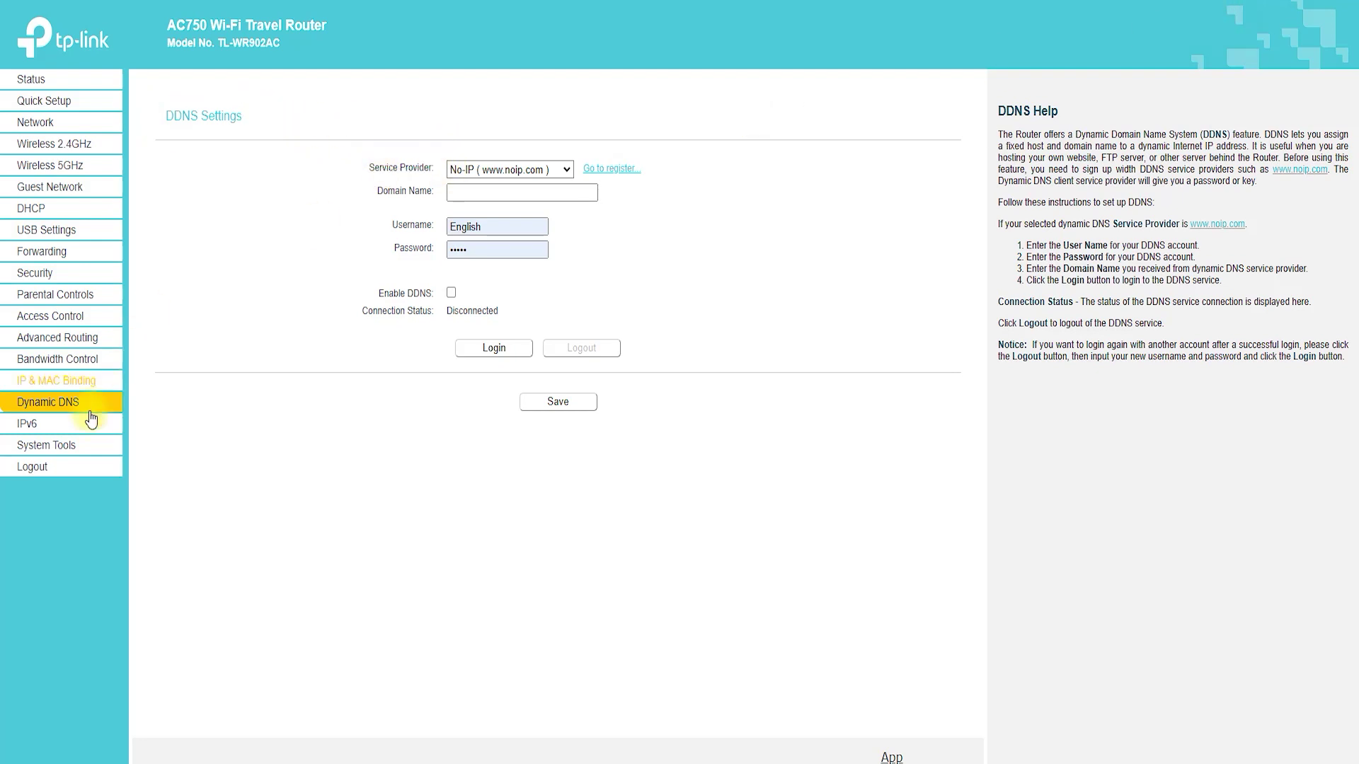
left_click(35, 425)
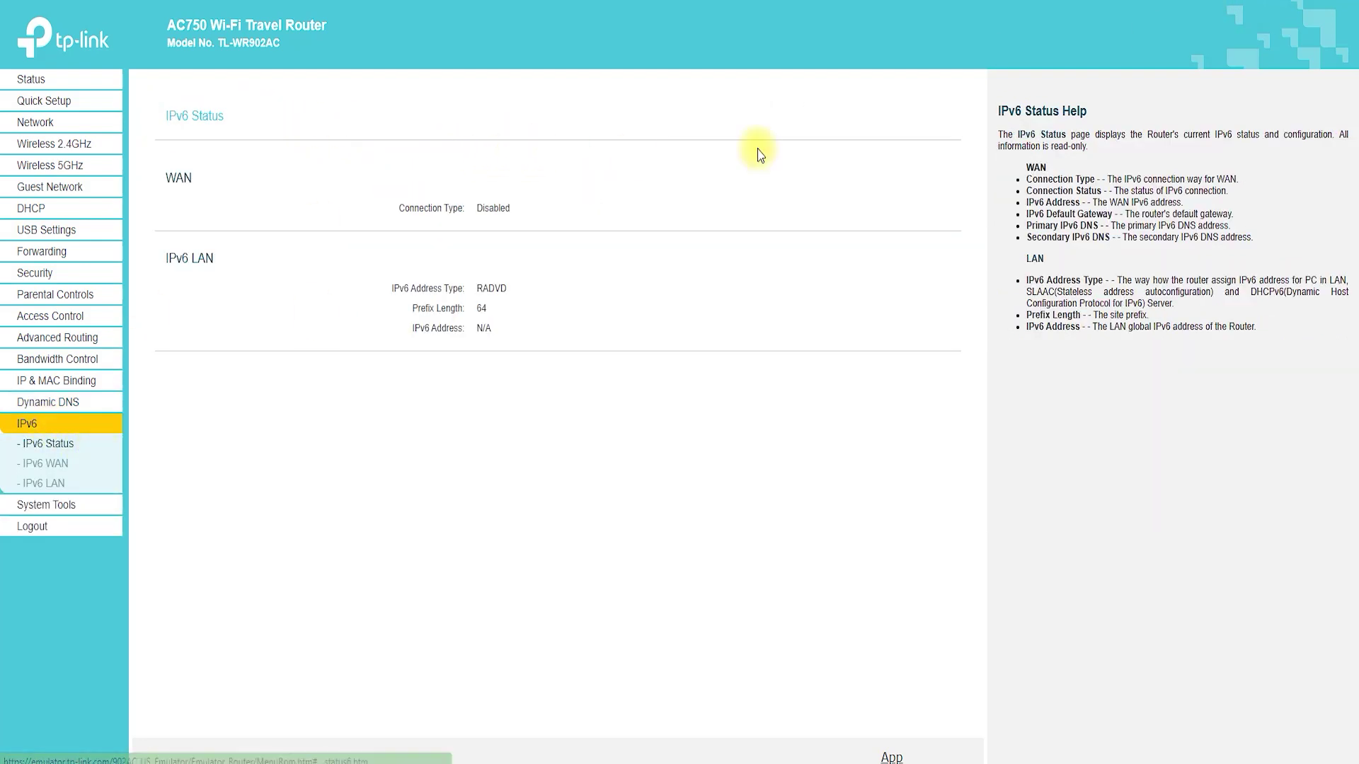
mouse_move(172, 134)
left_mouse_down()
mouse_move(189, 85)
mouse_move(228, 144)
left_mouse_up()
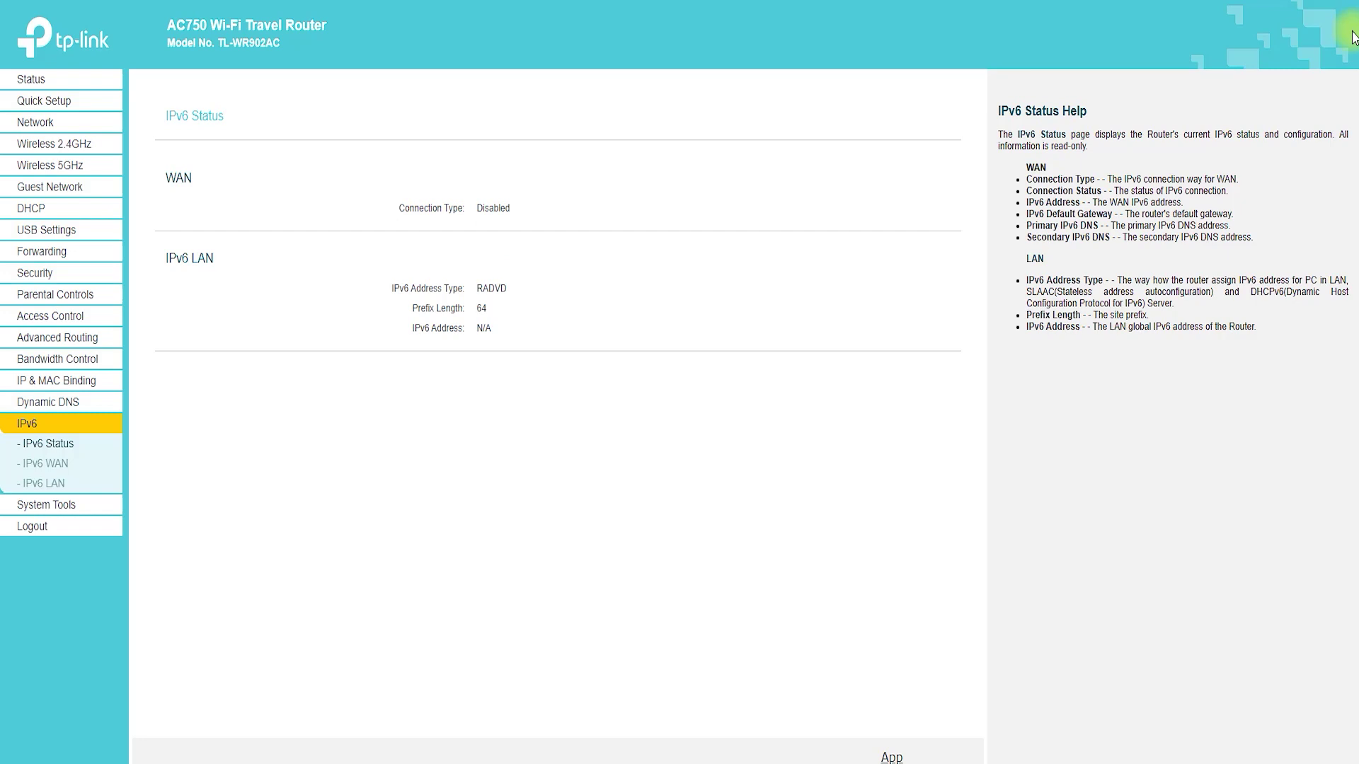
mouse_move(395, 237)
left_mouse_down()
mouse_move(545, 237)
mouse_move(396, 225)
mouse_move(452, 243)
left_mouse_up()
mouse_move(527, 272)
left_mouse_down()
mouse_move(334, 279)
mouse_move(460, 266)
left_mouse_up()
key("Escape")
On the IPv6 WAN page, enable IPv6, check the addressing types and try the Static IPv6 and PPPoEv6 connection types without saving.
left_click(56, 463)
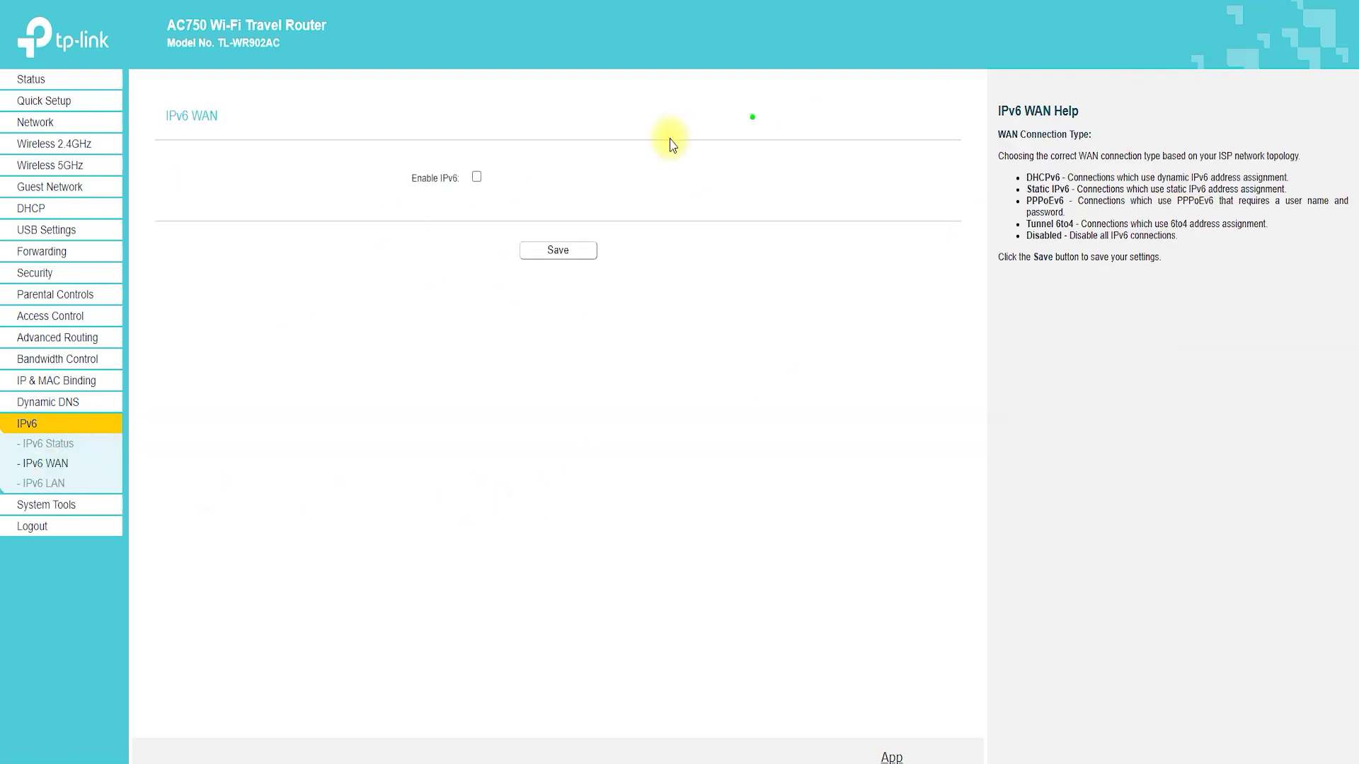
mouse_move(520, 164)
left_mouse_down()
mouse_move(509, 173)
mouse_move(521, 176)
mouse_move(511, 150)
left_mouse_up()
left_click(546, 305)
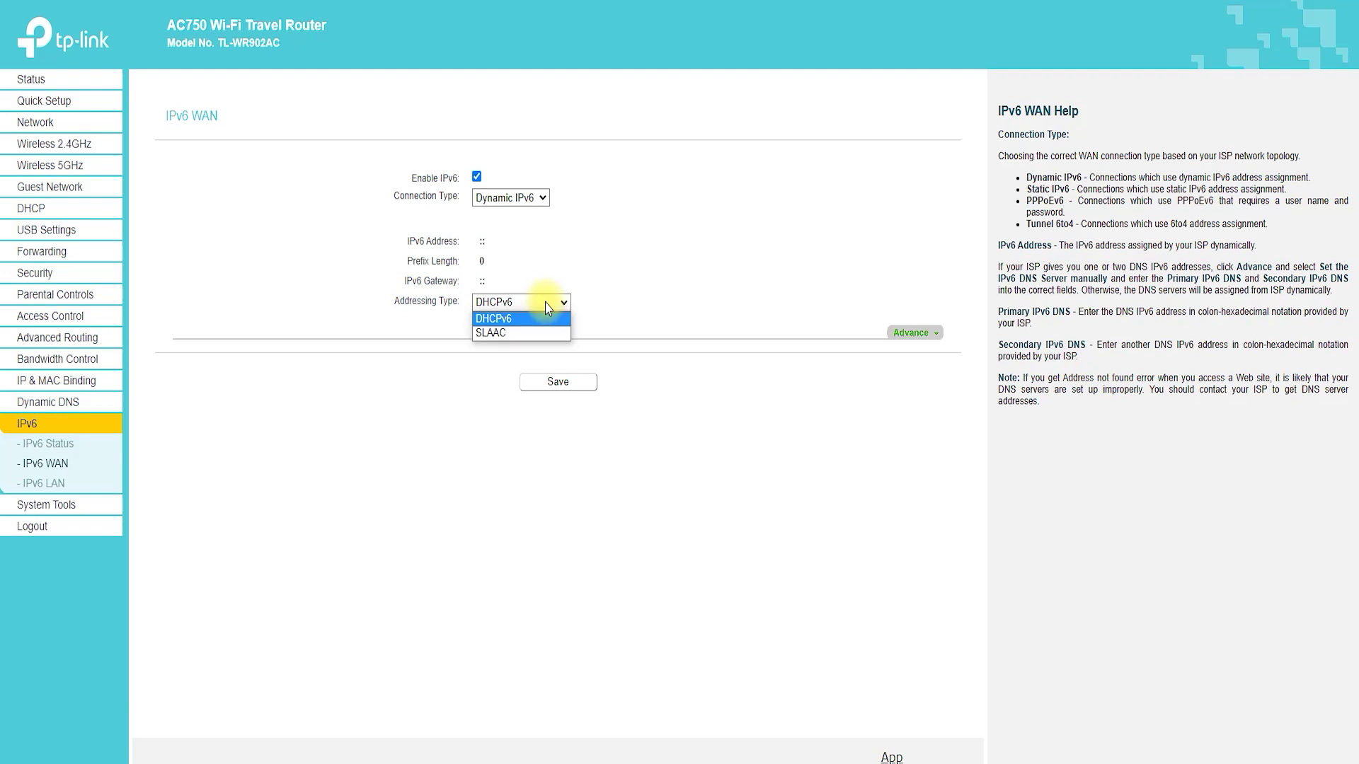
left_click(544, 199)
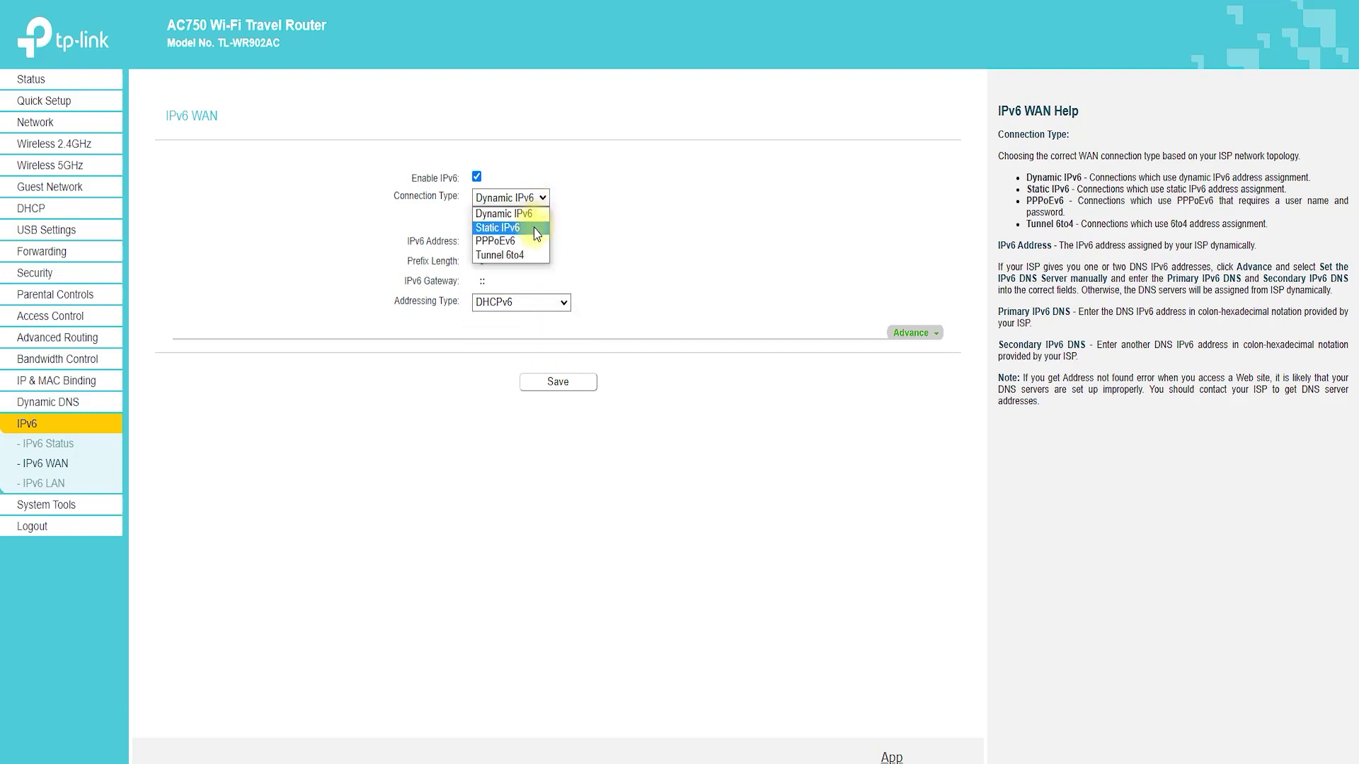
left_click(529, 227)
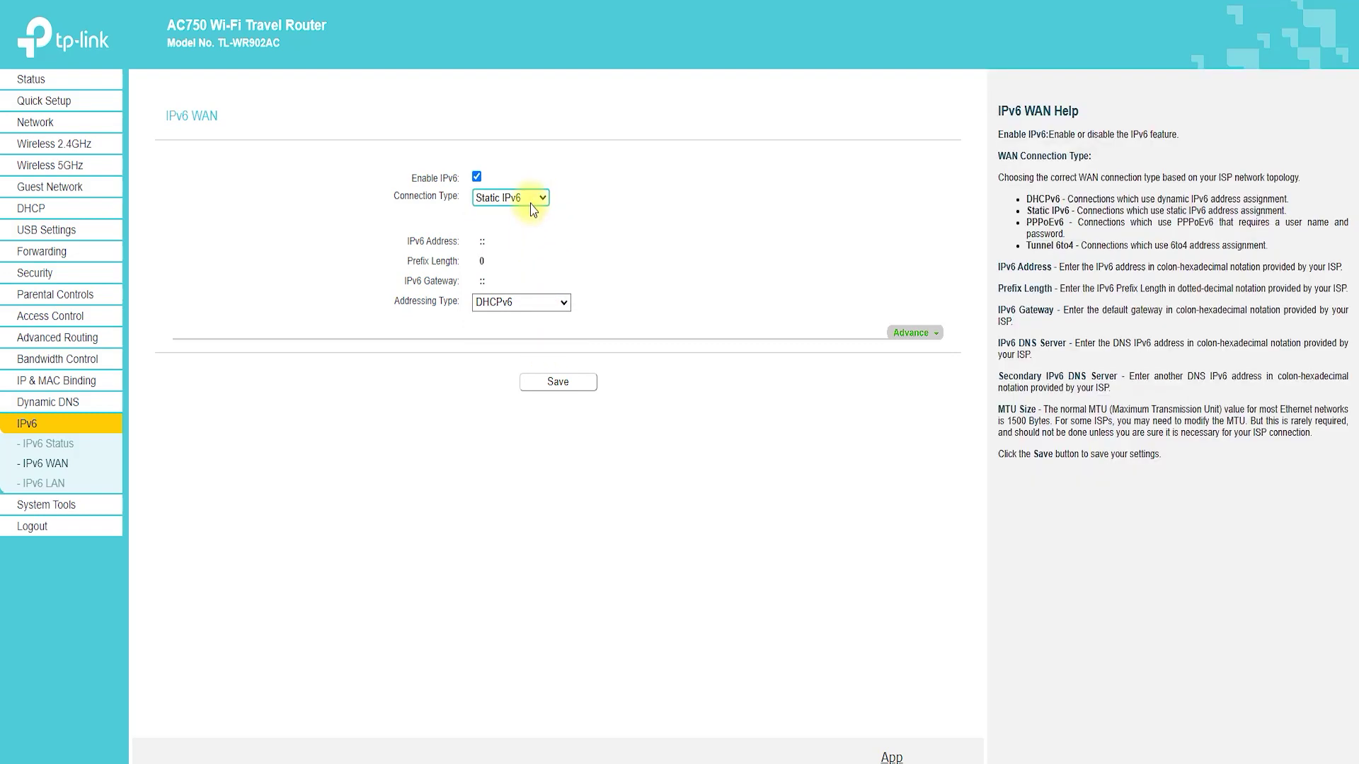
left_click(527, 198)
left_click(522, 233)
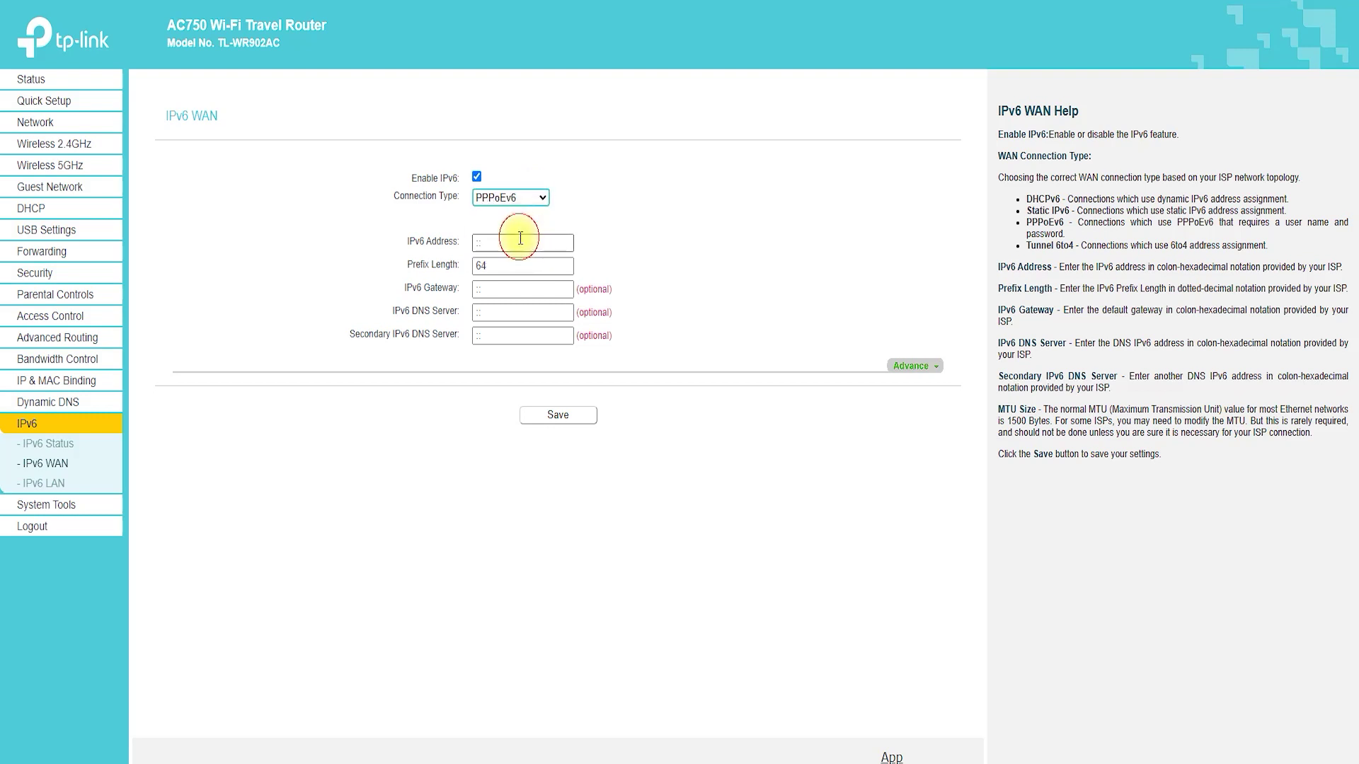
View the IPv6 LAN settings and the Time Settings page under System Tools.
left_click(39, 490)
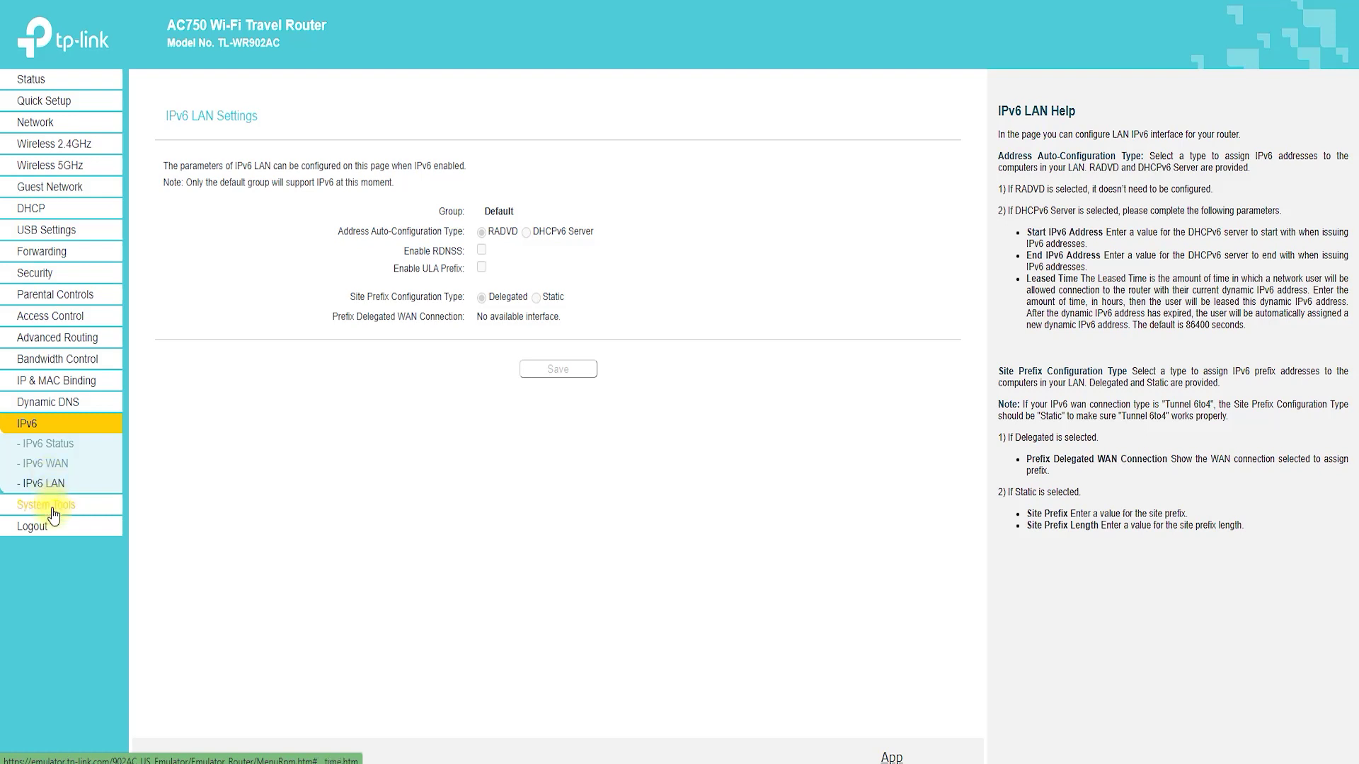
left_click(49, 506)
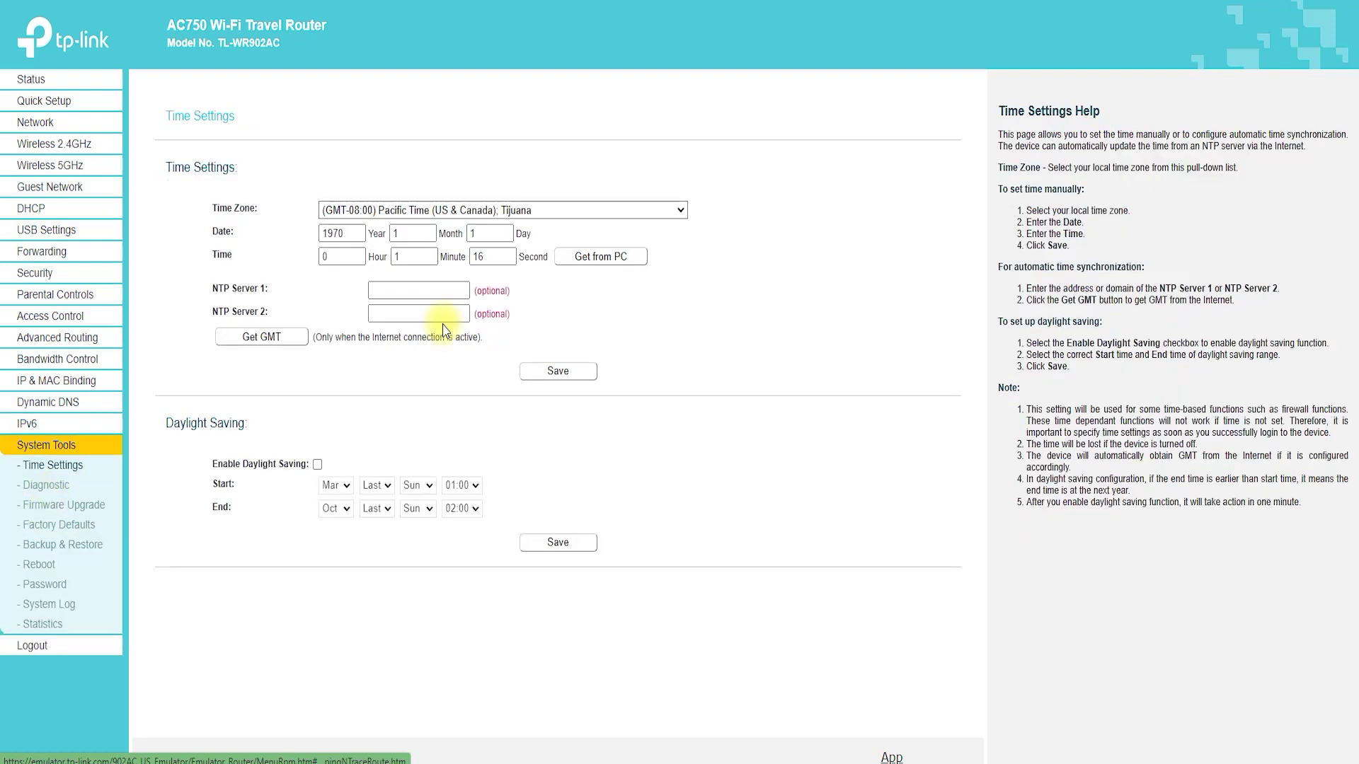
mouse_move(160, 131)
left_mouse_down()
mouse_move(258, 146)
mouse_move(163, 139)
left_mouse_up()
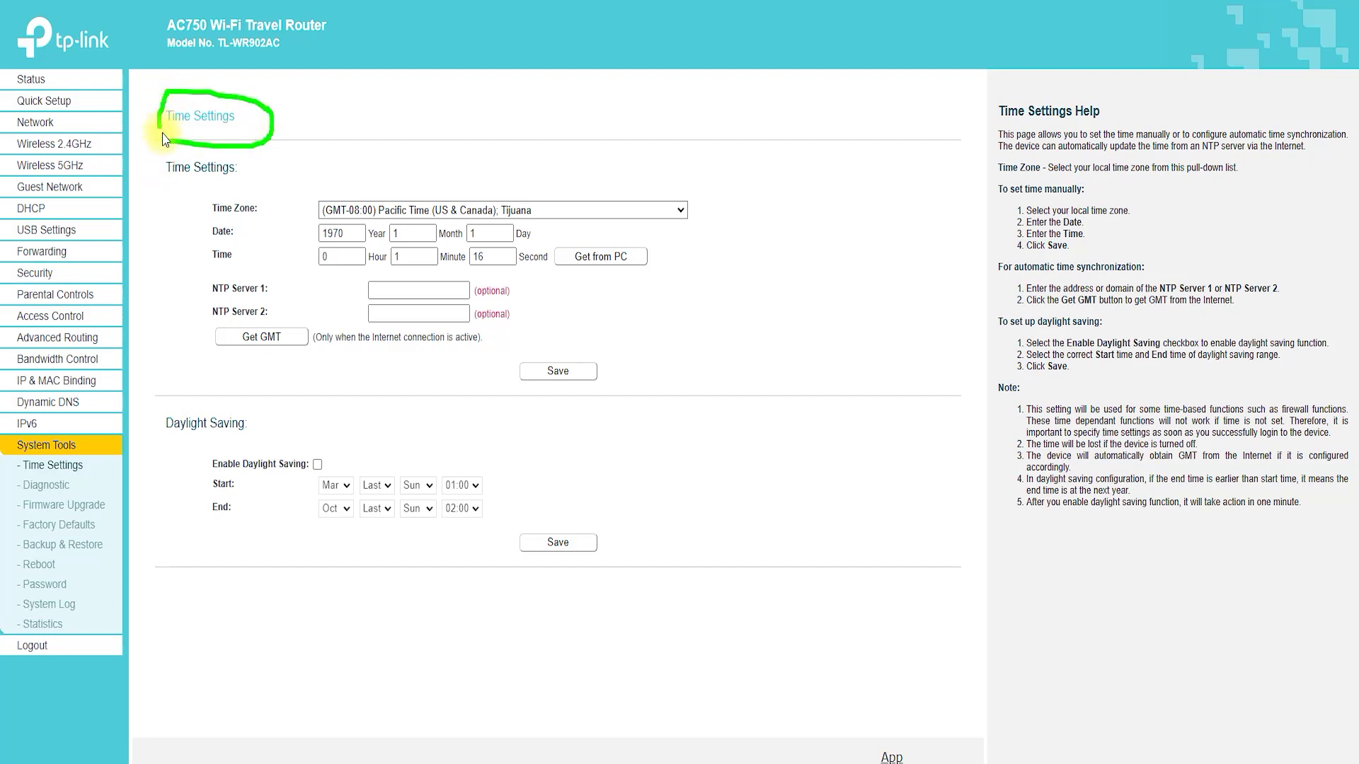
View the Diagnostic and Firmware Upgrade pages of the system tools.
left_click(35, 487)
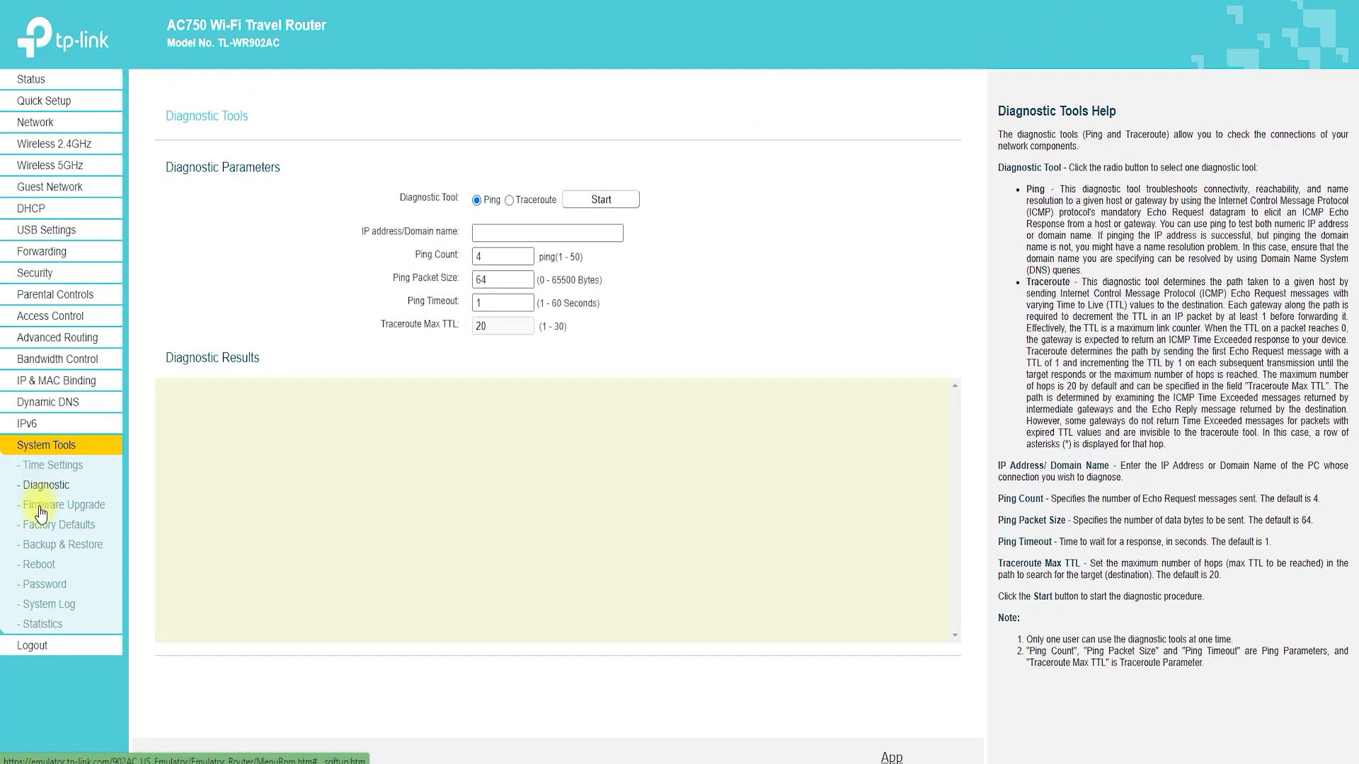
left_click(40, 509)
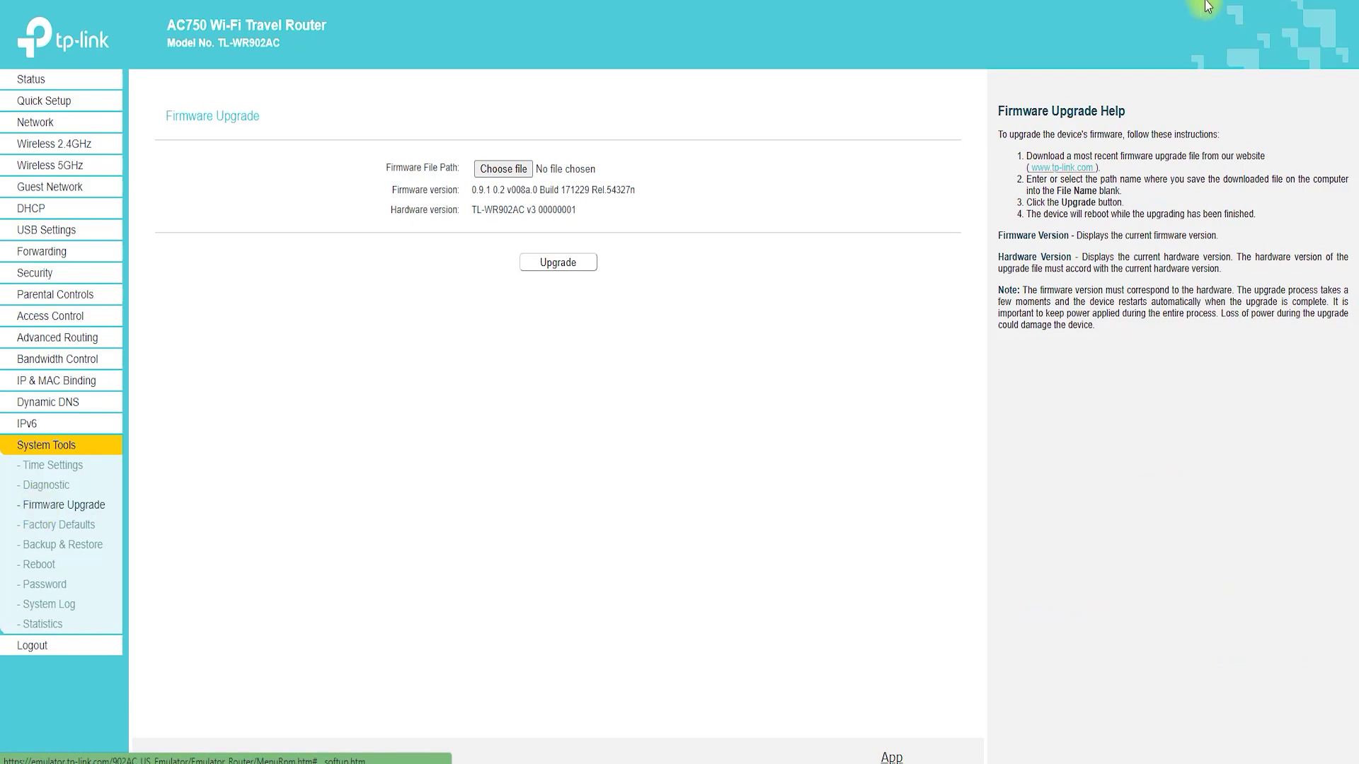
mouse_move(182, 146)
left_mouse_down()
mouse_move(258, 91)
mouse_move(161, 139)
left_mouse_up()
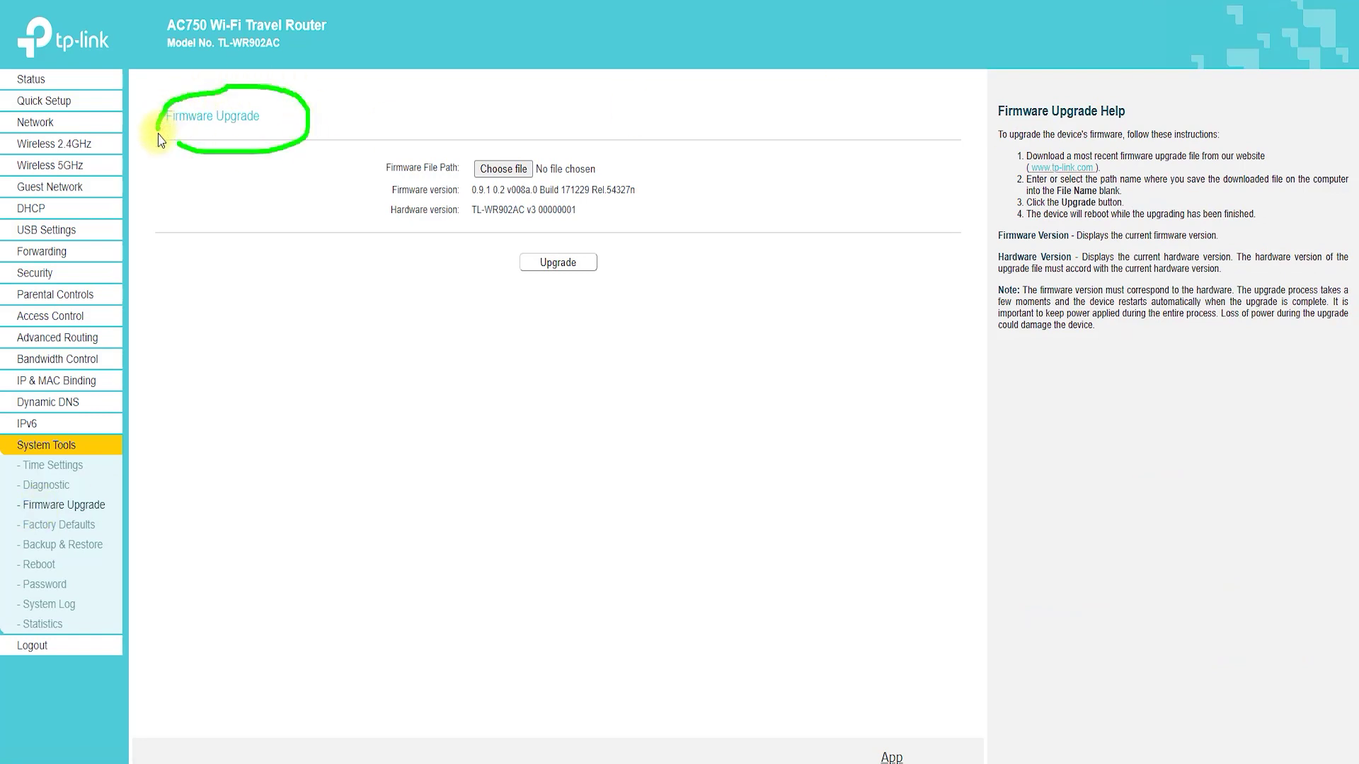
View the Factory Defaults, Backup & Restore and Reboot pages of the system tools.
left_click(82, 530)
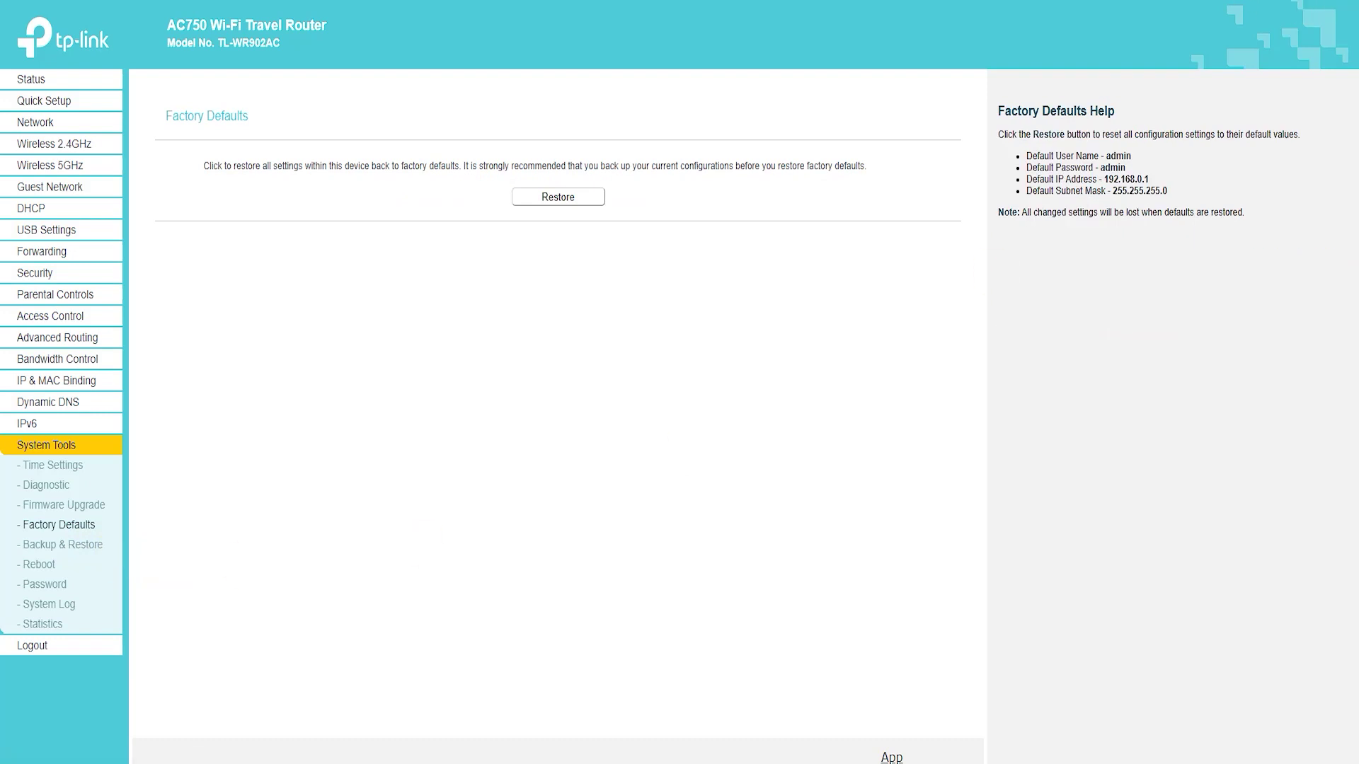
mouse_move(181, 142)
left_mouse_down()
mouse_move(264, 100)
mouse_move(153, 135)
mouse_move(184, 142)
left_mouse_up()
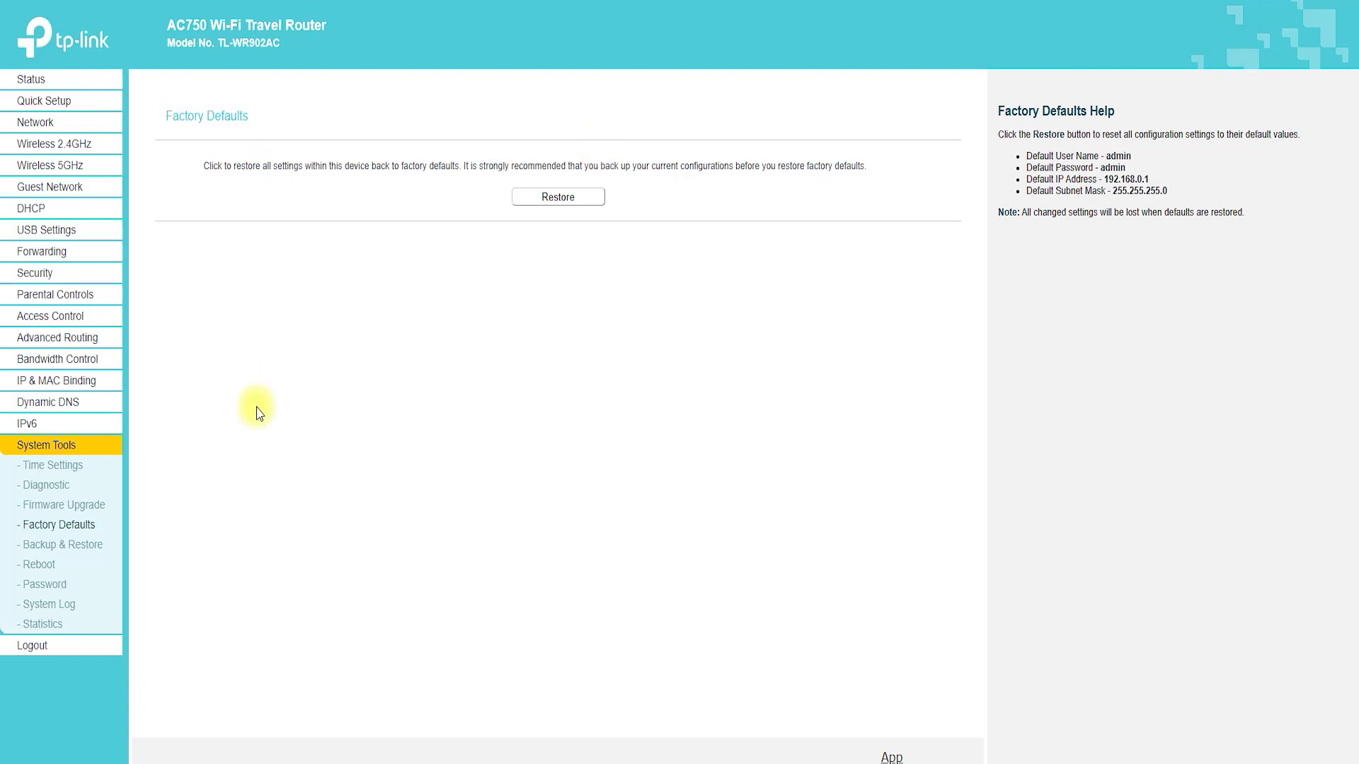
left_click(71, 544)
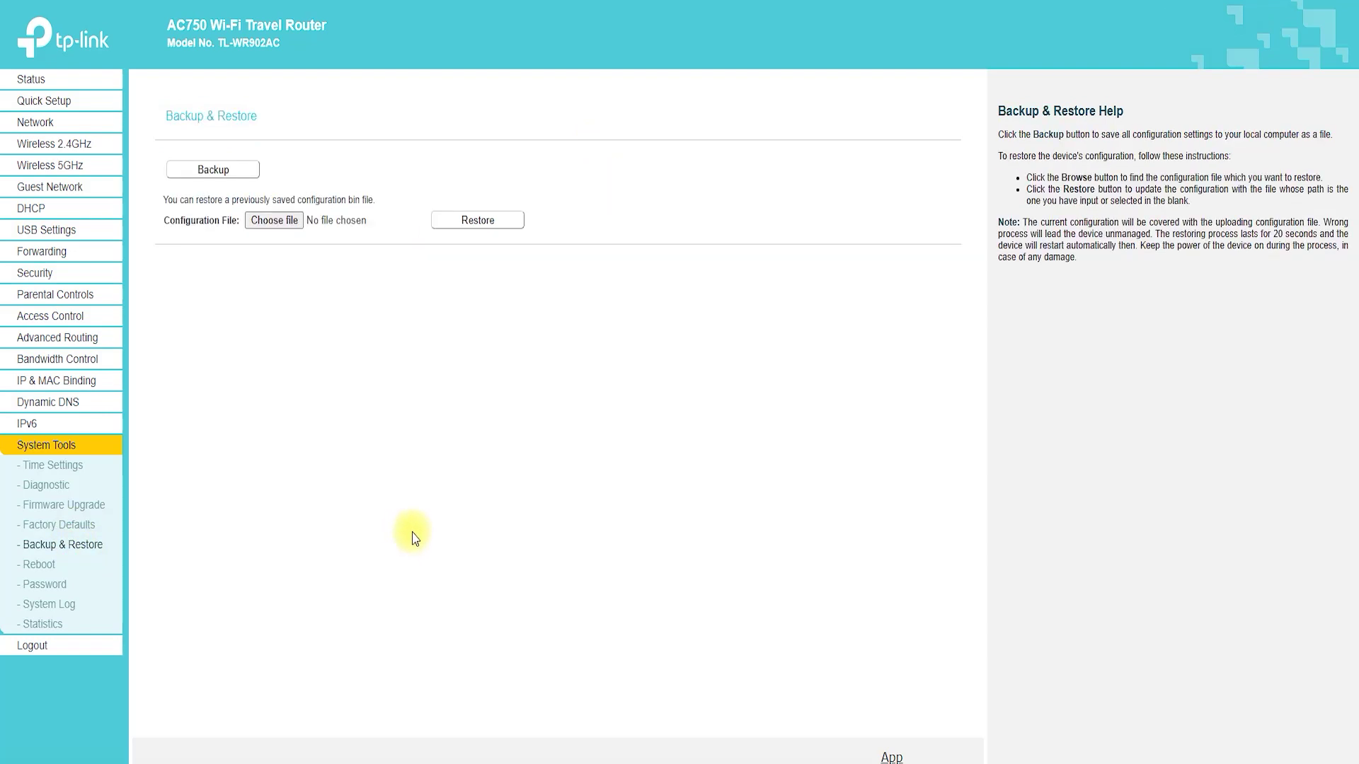
mouse_move(174, 132)
left_mouse_down()
mouse_move(282, 112)
mouse_move(182, 135)
left_mouse_up()
mouse_move(252, 187)
left_mouse_down()
mouse_move(266, 176)
mouse_move(173, 181)
mouse_move(233, 189)
left_mouse_up()
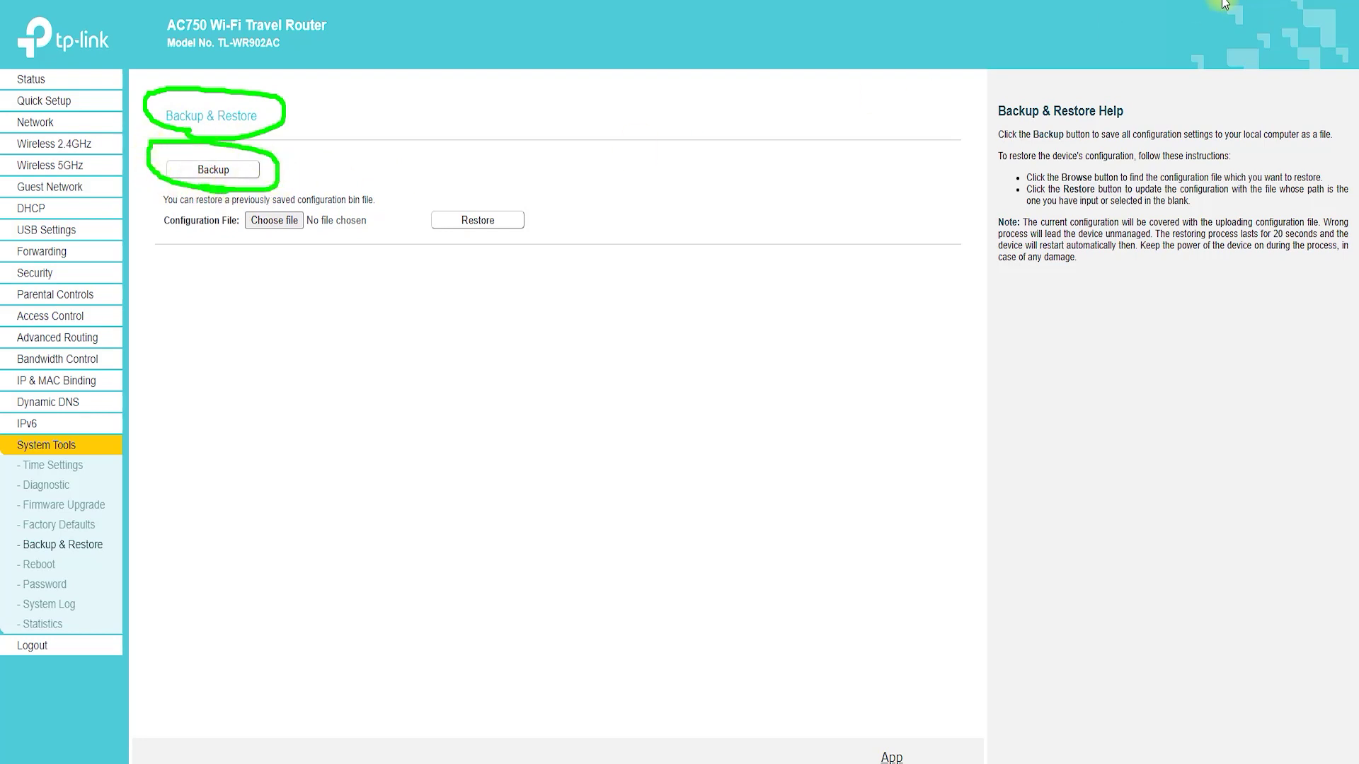
left_click(39, 564)
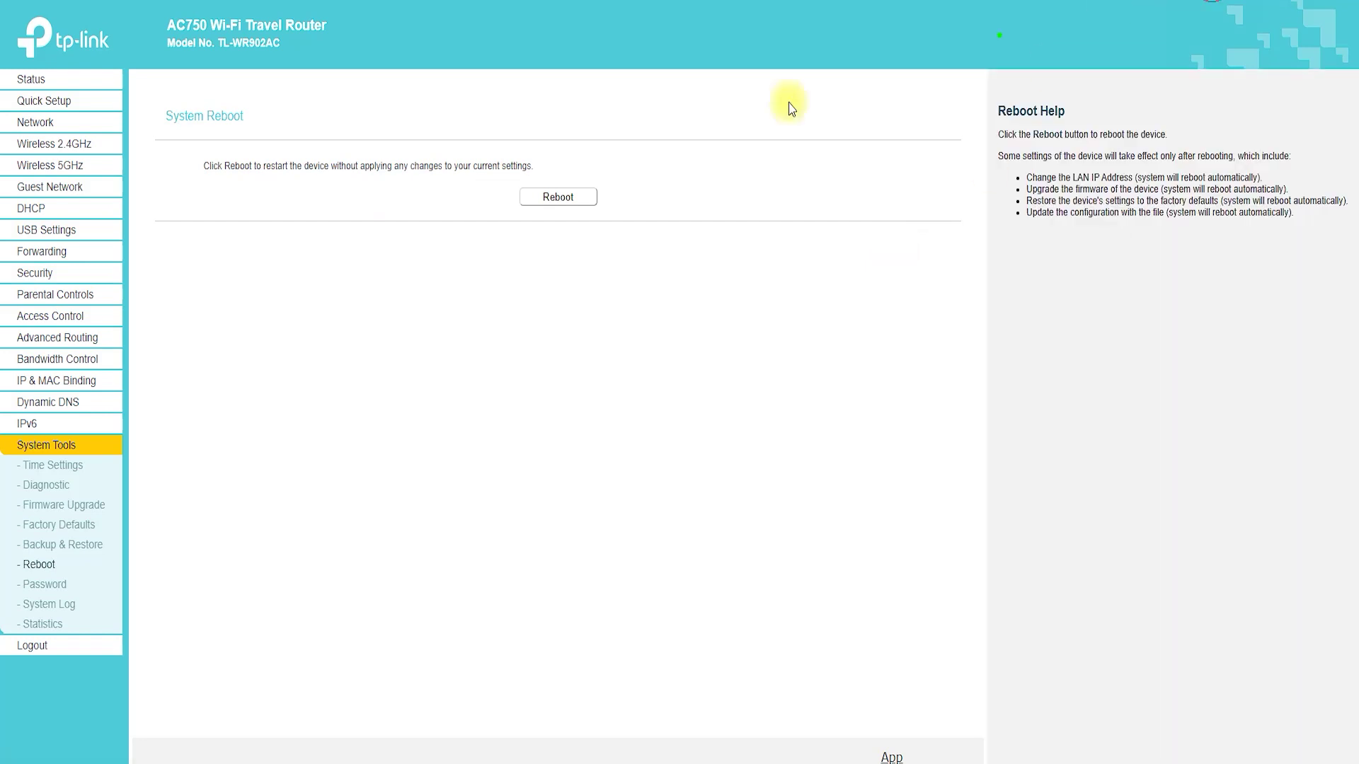
Finish viewing the System Reboot page and view the administrator Password page of the system tools.
mouse_move(177, 142)
left_mouse_down()
mouse_move(279, 100)
mouse_move(158, 117)
mouse_move(192, 142)
left_mouse_up()
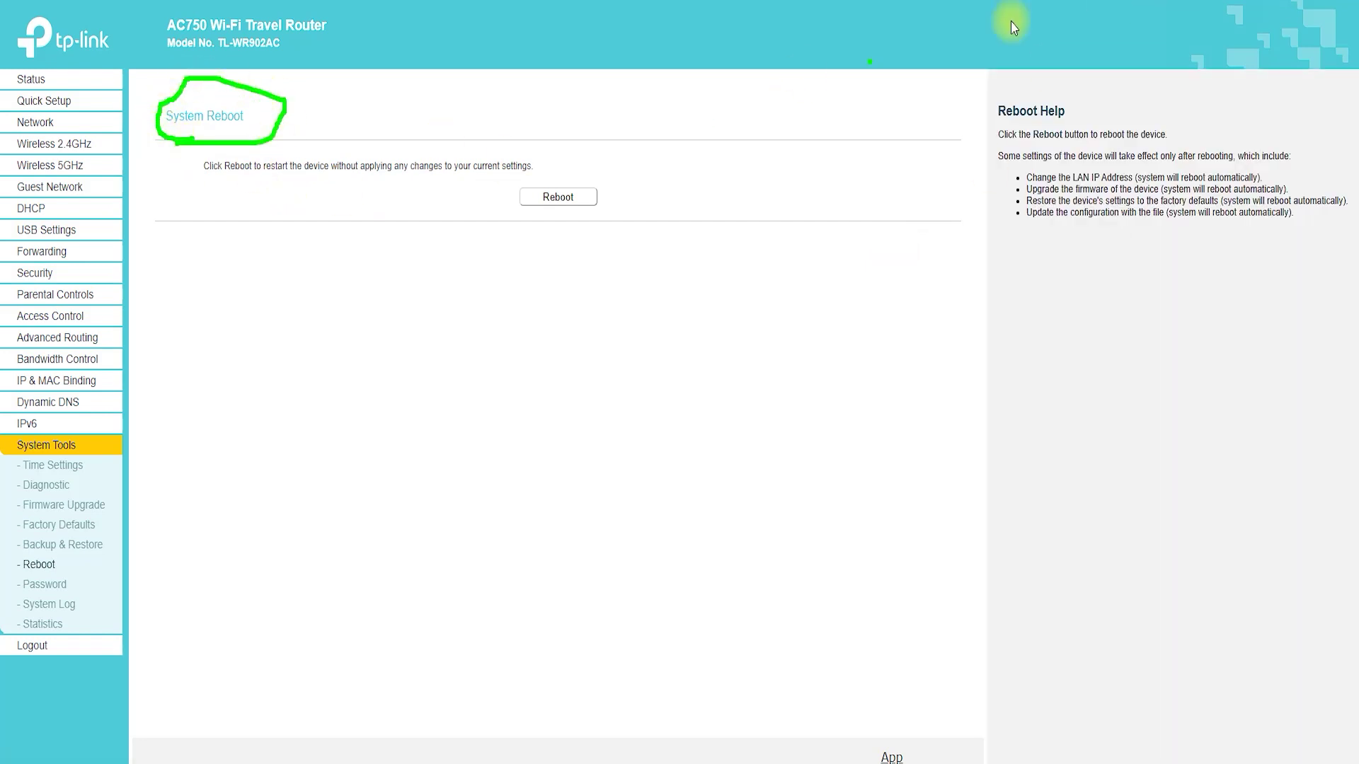
key("Escape")
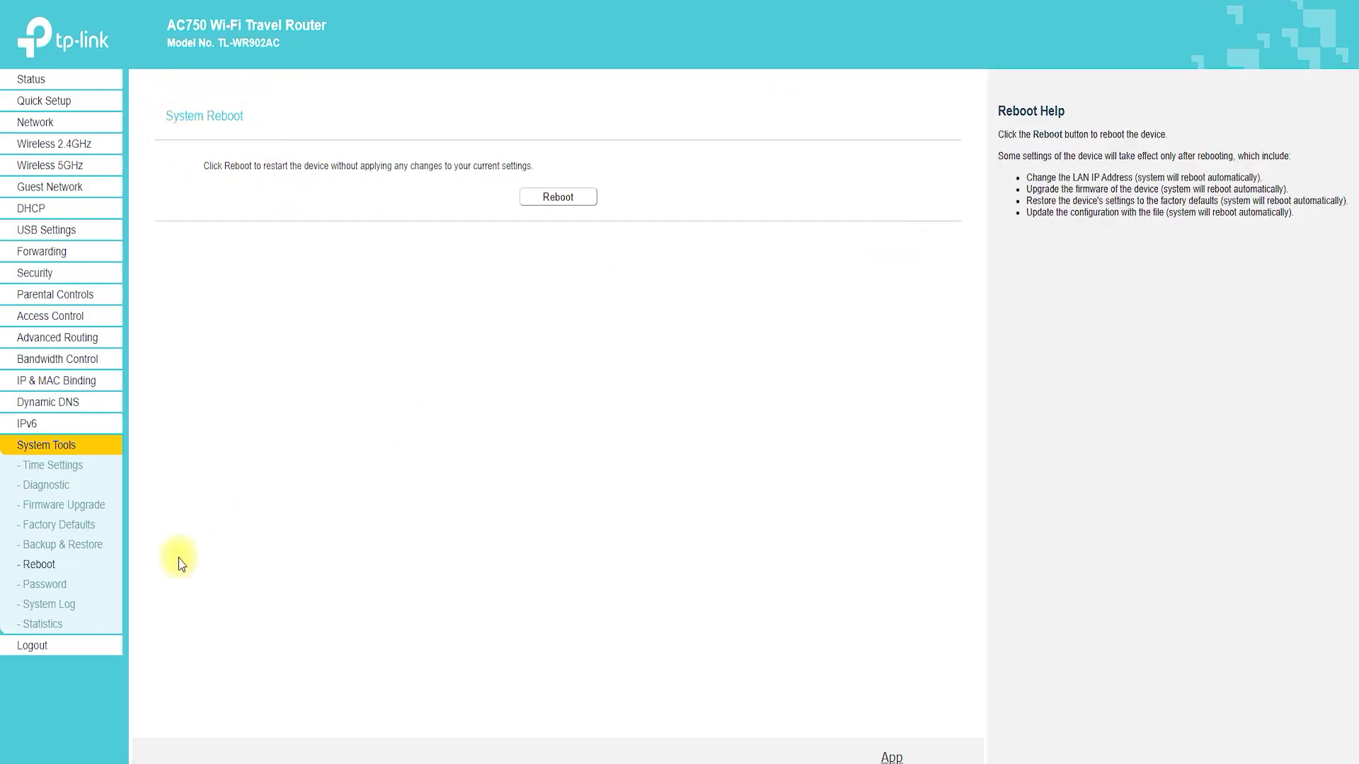
left_click(48, 584)
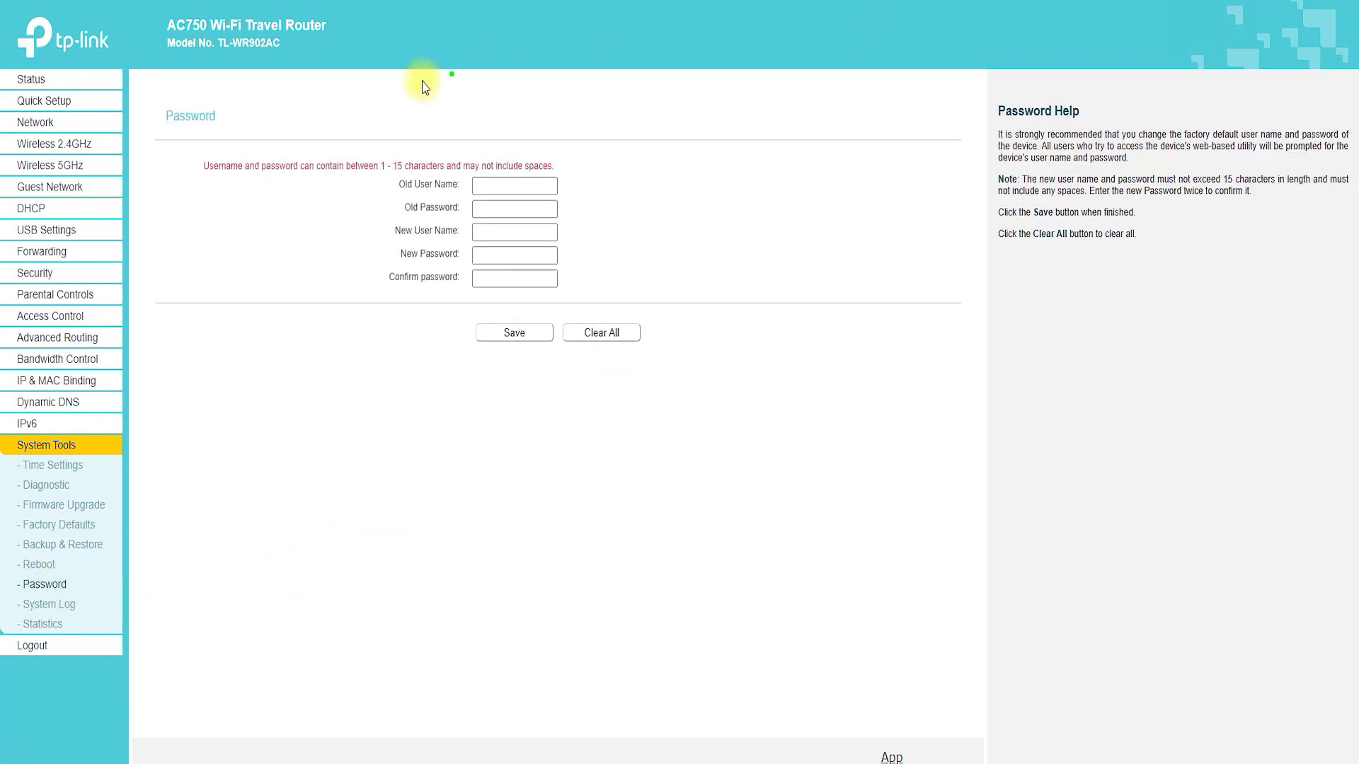
mouse_move(177, 145)
left_mouse_down()
mouse_move(255, 92)
mouse_move(152, 123)
mouse_move(190, 150)
left_mouse_up()
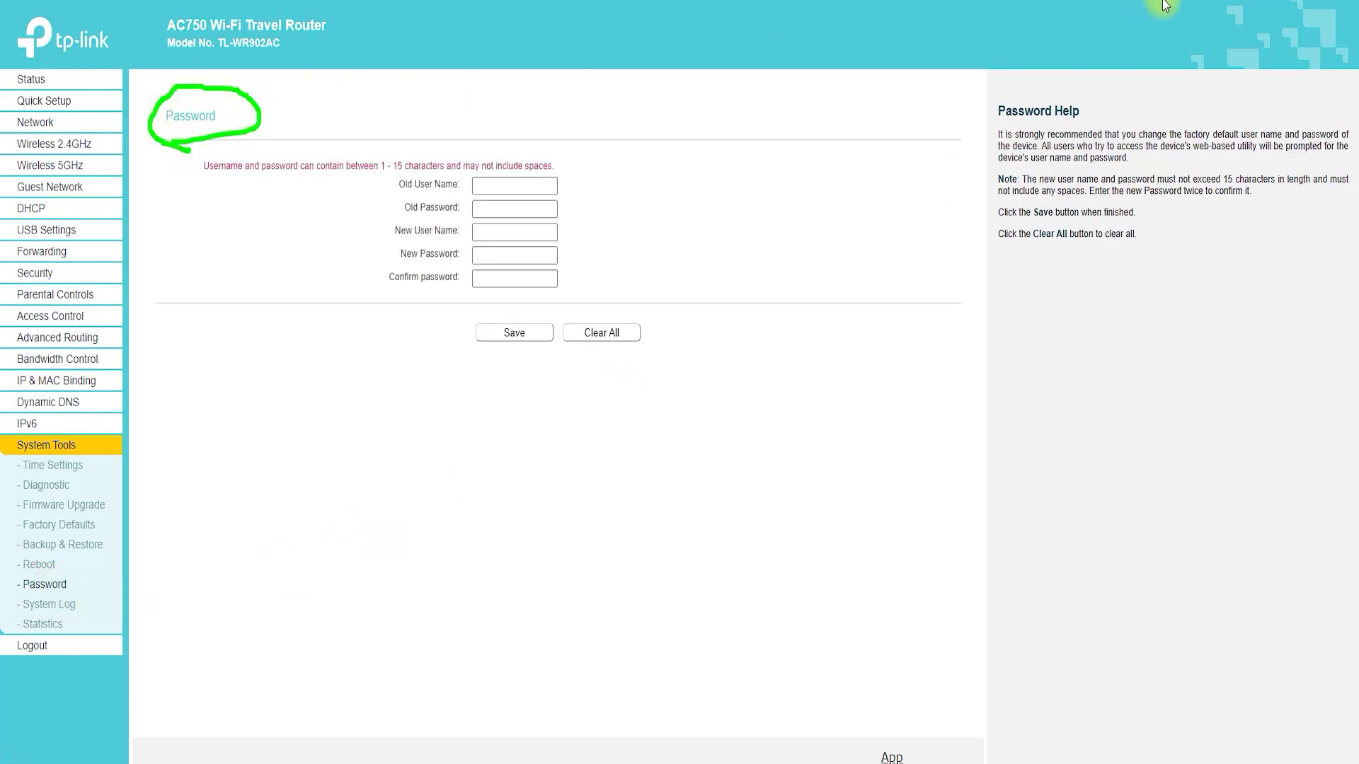
key("Escape")
Open the System Log and view the Traffic Statistics page of the system tools.
left_click(52, 601)
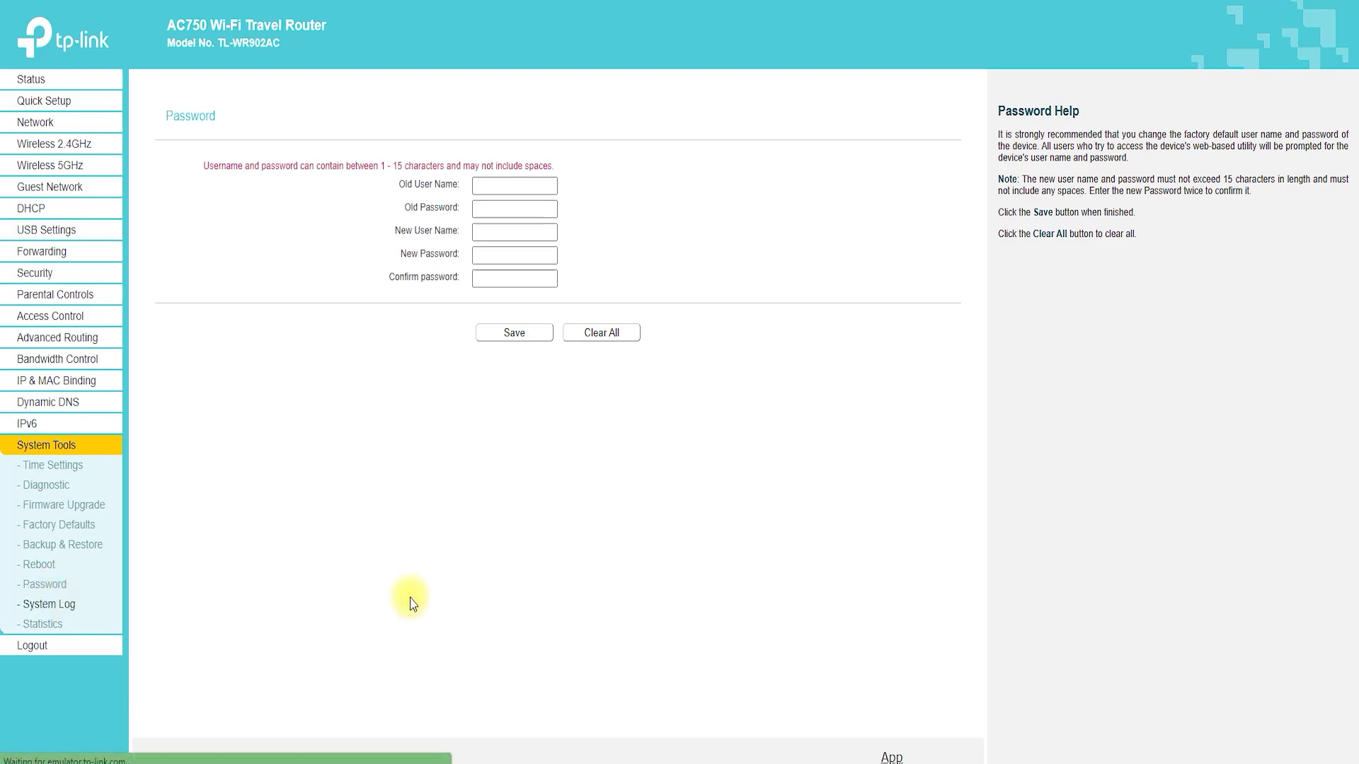
left_click(49, 627)
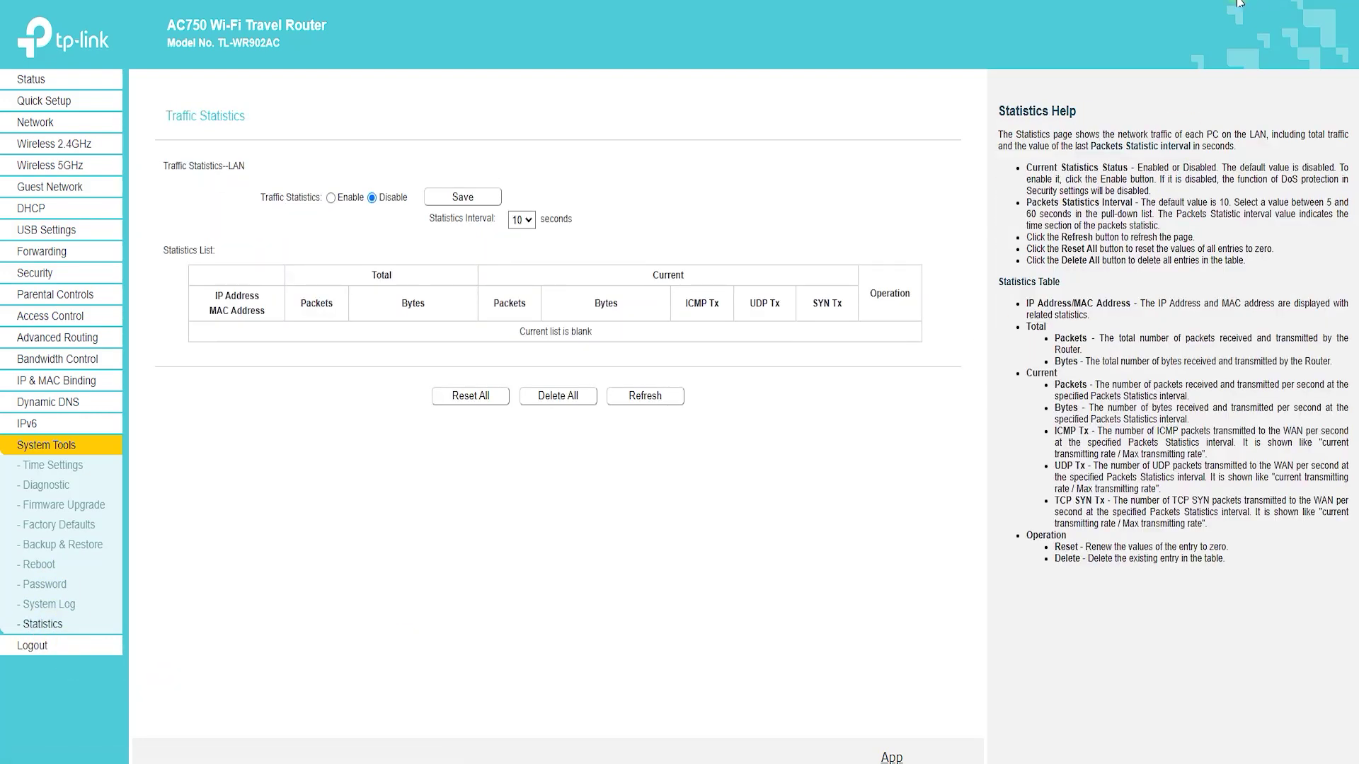
mouse_move(203, 142)
left_mouse_down()
mouse_move(172, 79)
mouse_move(249, 157)
left_mouse_up()
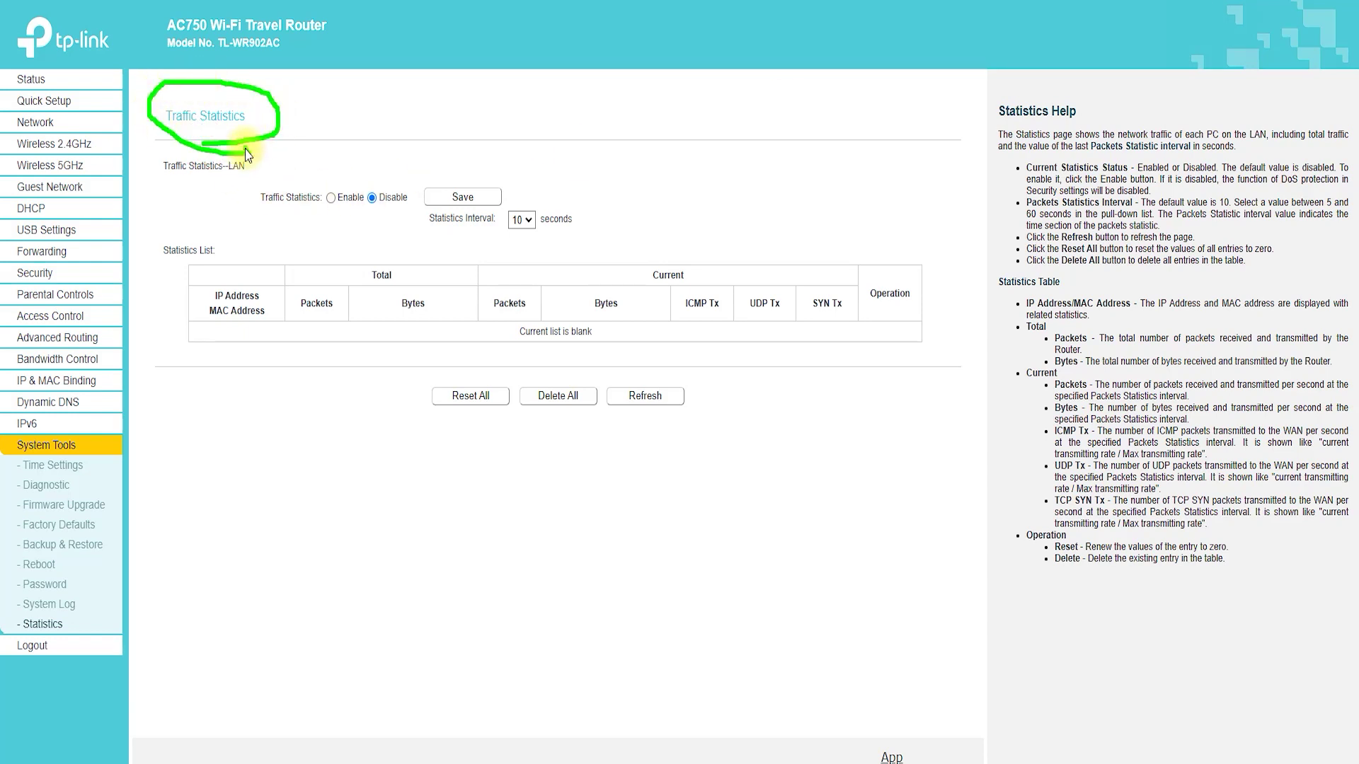